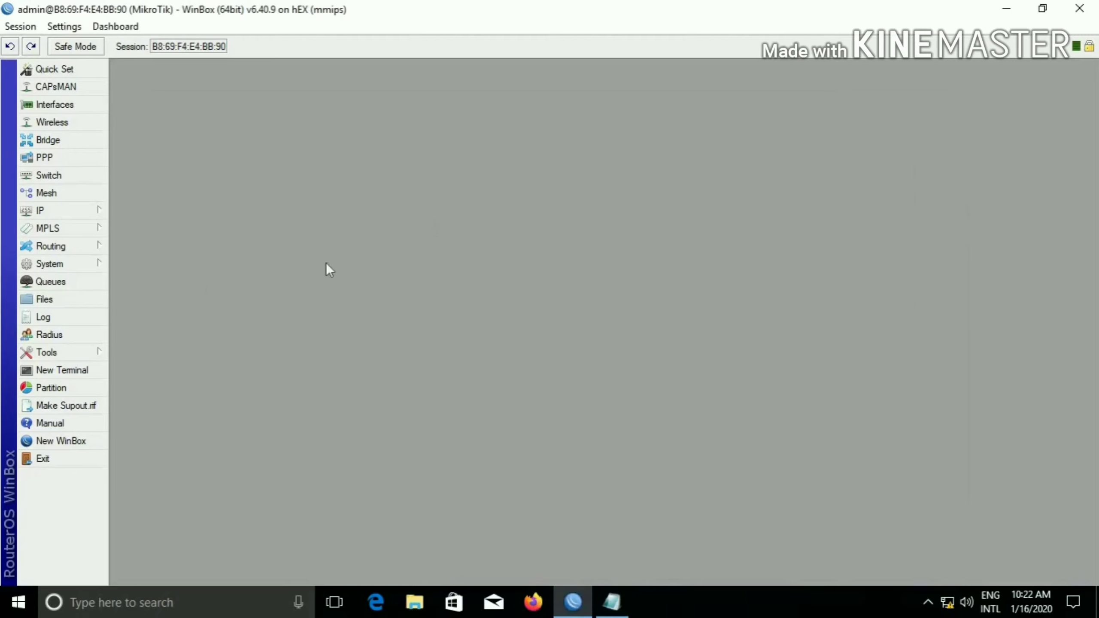
Rename the ether2 interface as WAN and save the change
{"action": "left_click", "coordinate": [66, 105]}
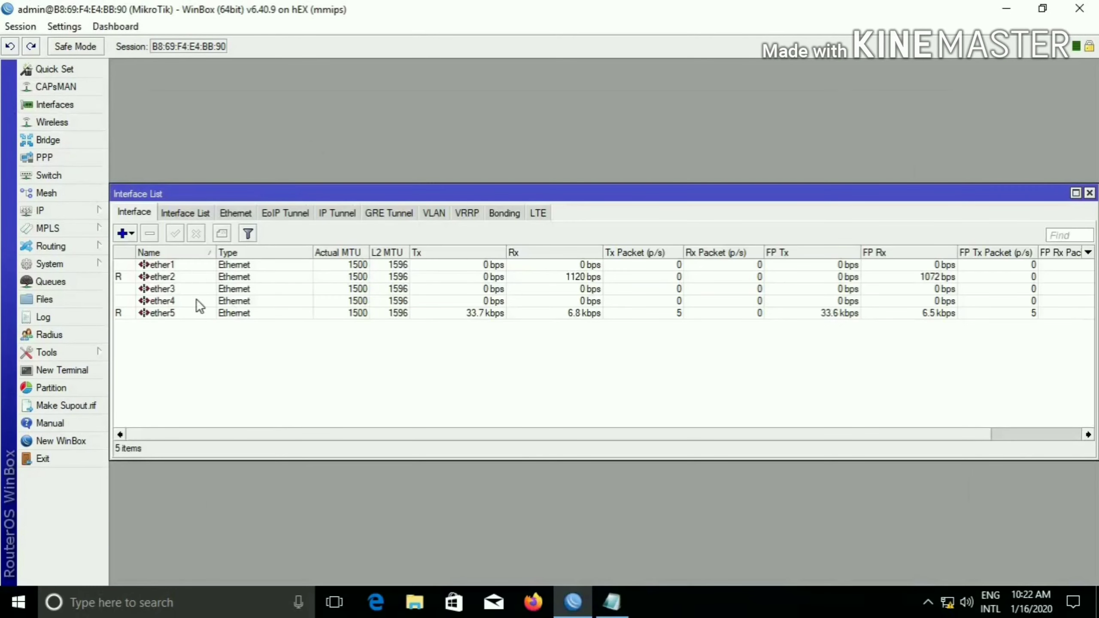
{"action": "double_click", "coordinate": [164, 277]}
{"action": "type", "text": "WAN"}
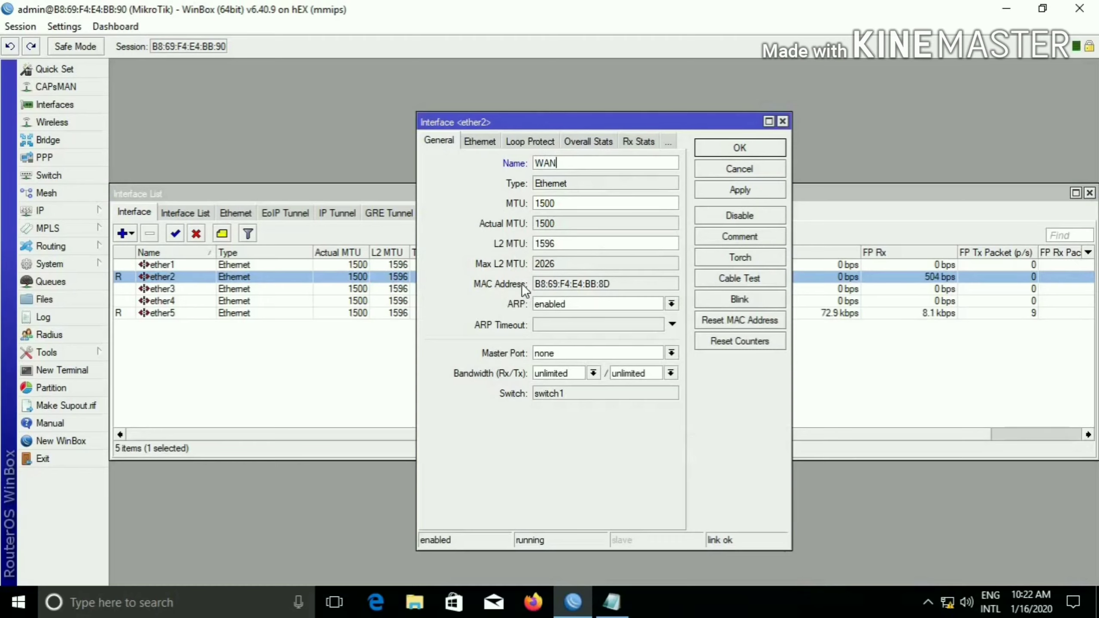
{"action": "left_click", "coordinate": [740, 190]}
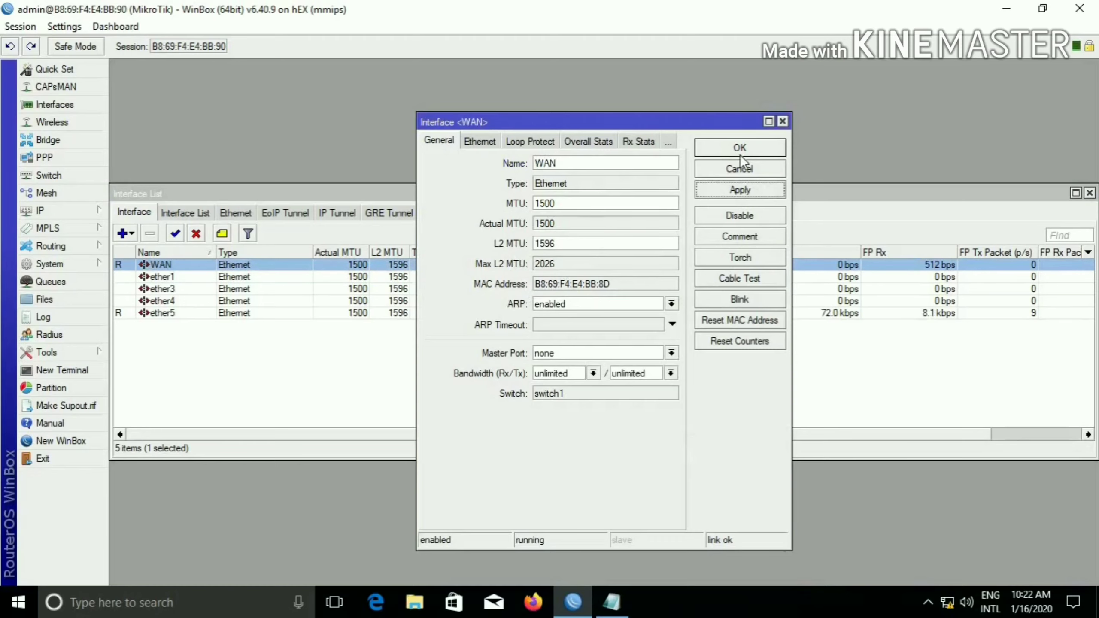
{"action": "left_click", "coordinate": [741, 155]}
Rename the ether5 interface as LAN and save the change
{"action": "double_click", "coordinate": [153, 312]}
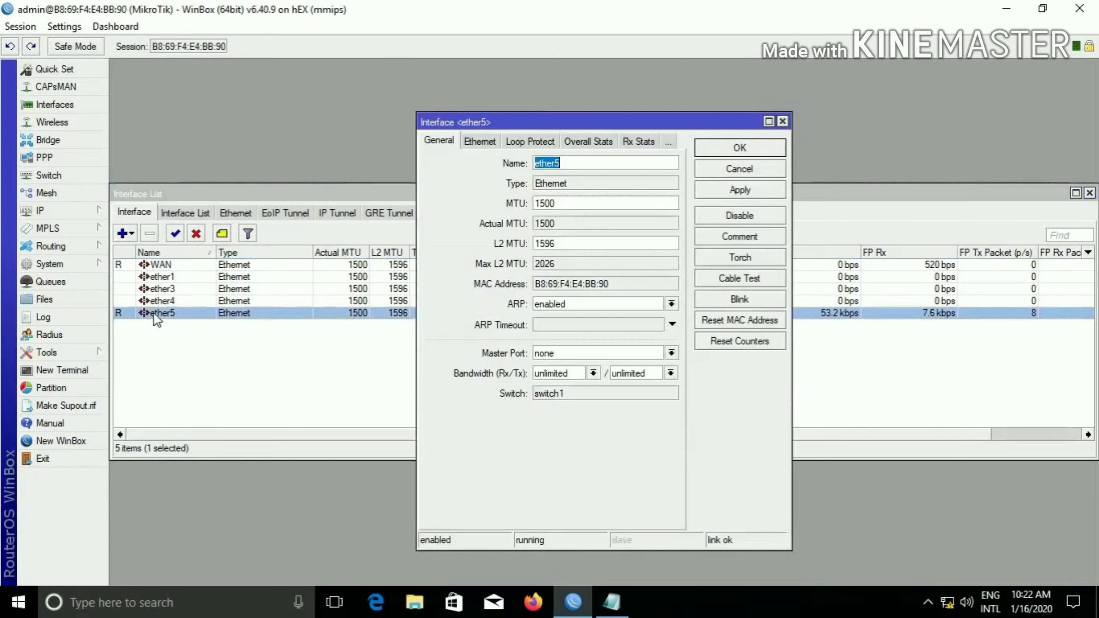
{"action": "type", "text": "L"}
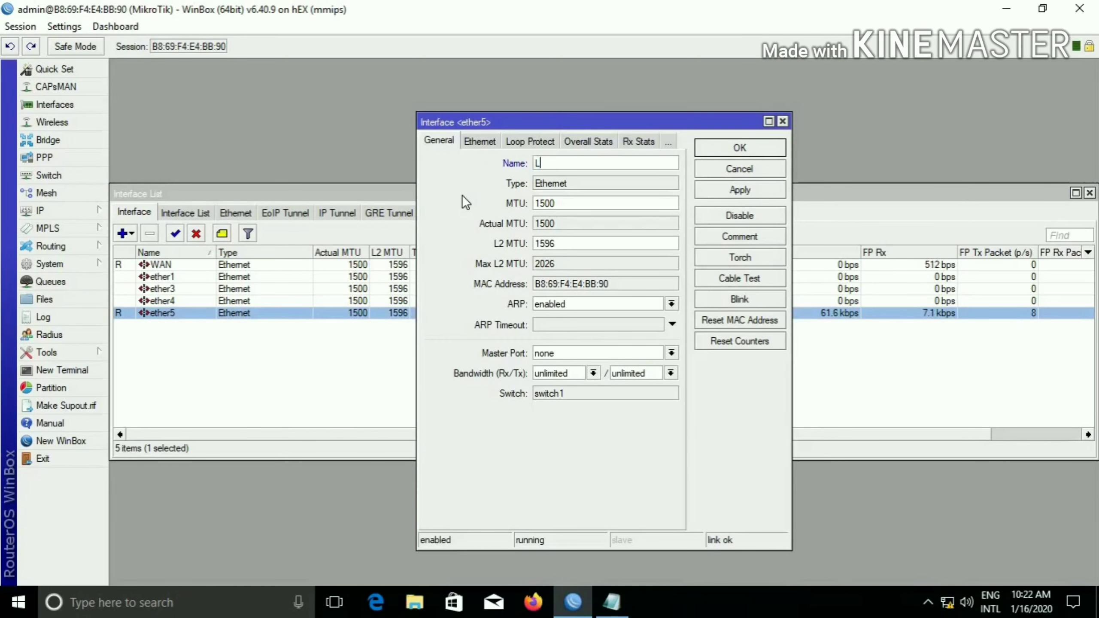
{"action": "type", "text": "AN"}
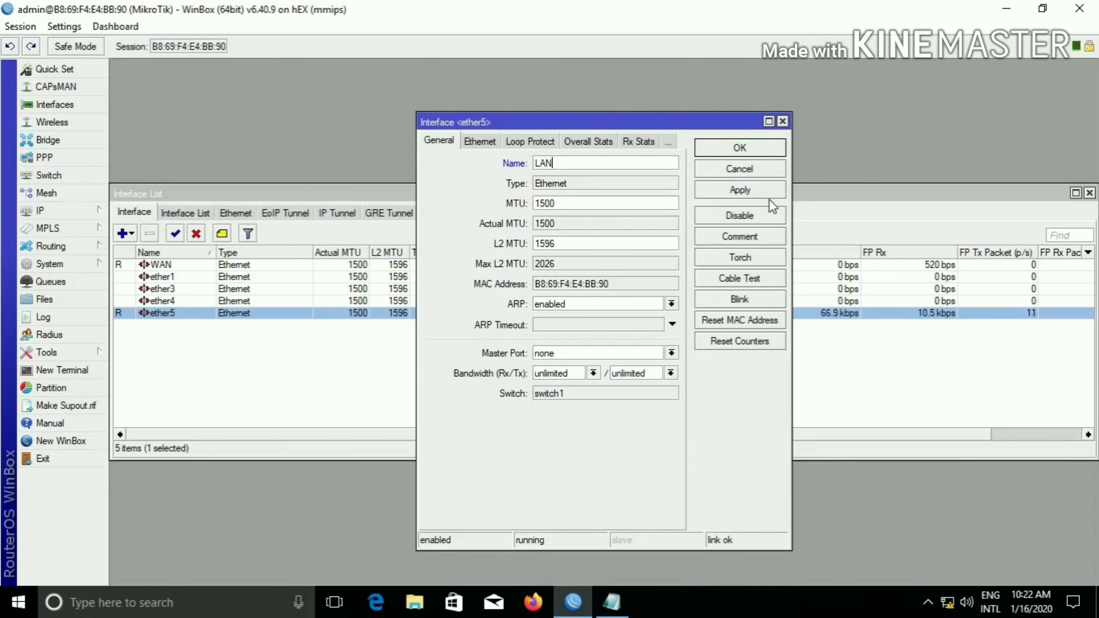
{"action": "left_click", "coordinate": [761, 189]}
{"action": "left_click", "coordinate": [760, 150]}
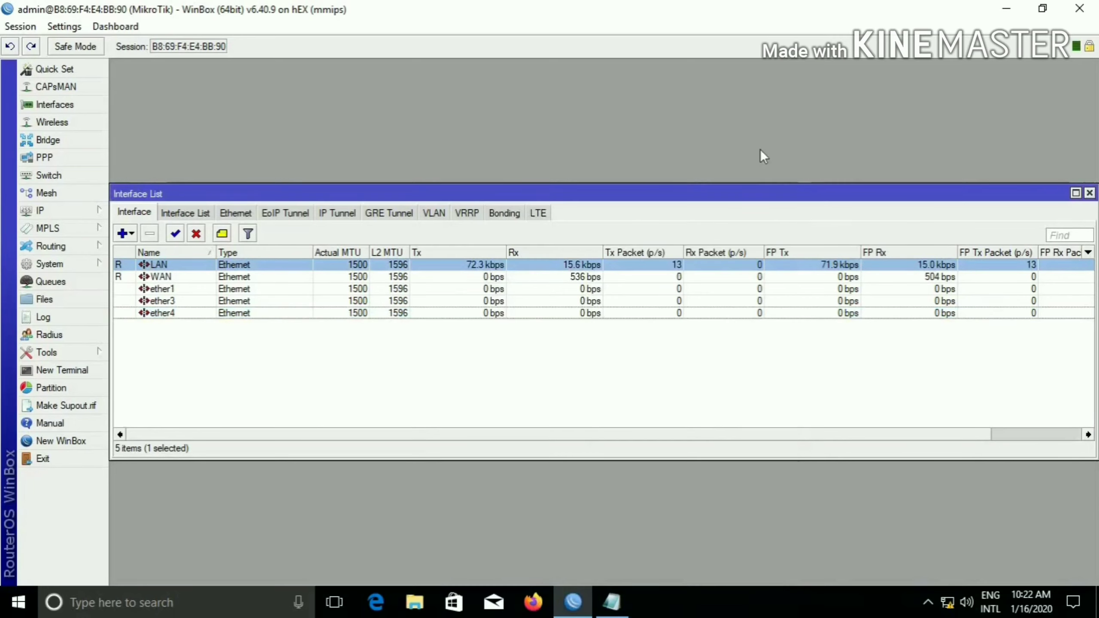
Check the WAN real IP in the Notepad notes, then return to WinBox and close the interface windows
{"action": "double_click", "coordinate": [229, 277]}
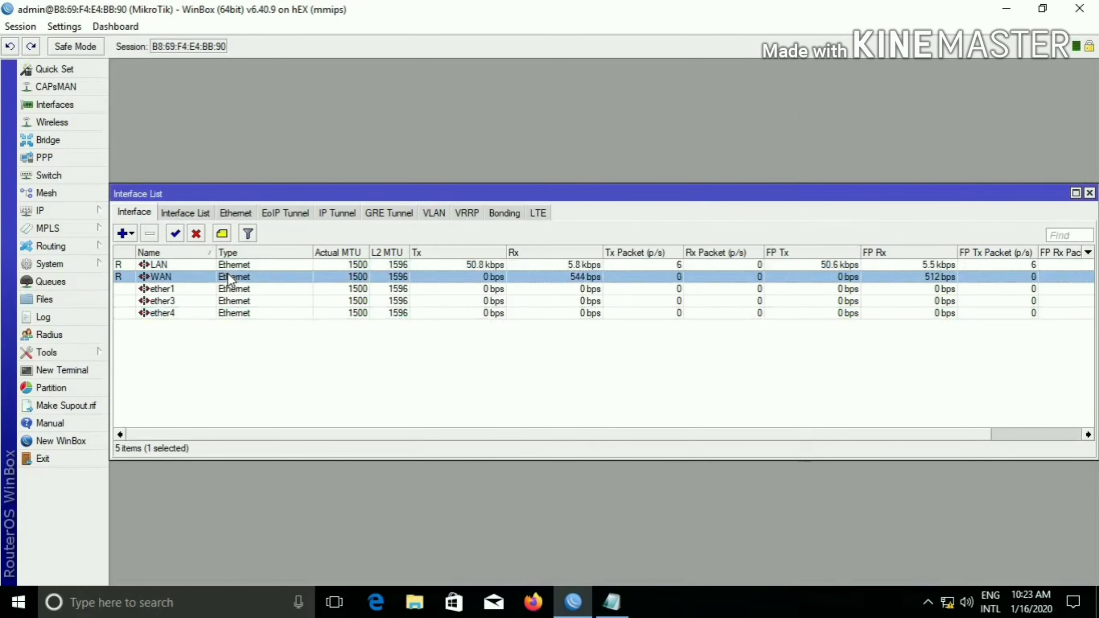
{"action": "left_click", "coordinate": [612, 602]}
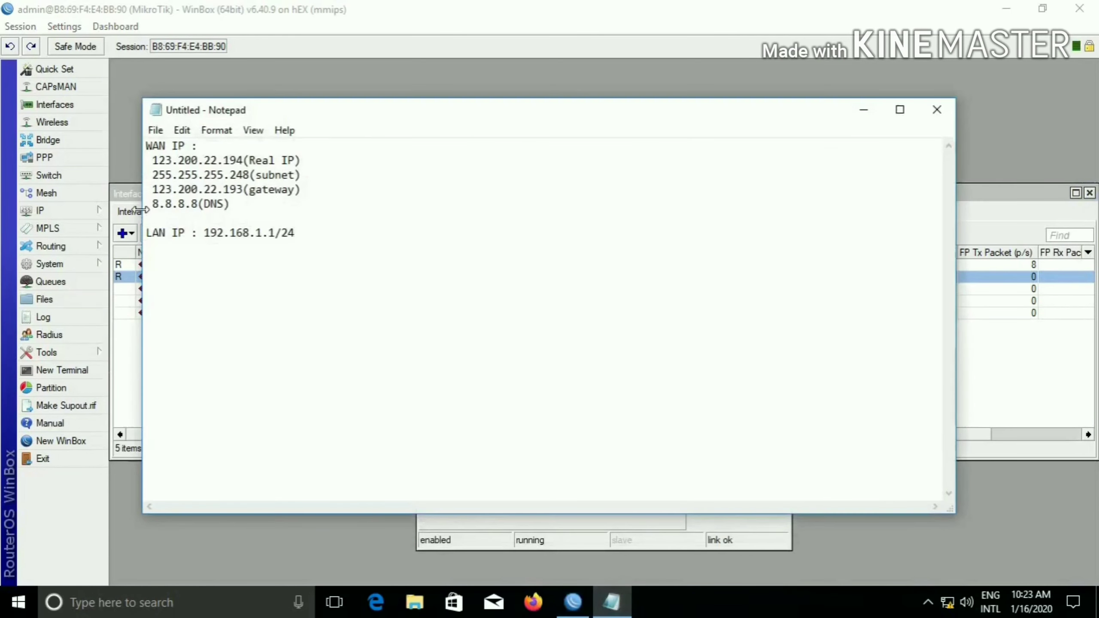
{"action": "left_click_drag", "start_coordinate": [147, 161], "coordinate": [243, 162]}
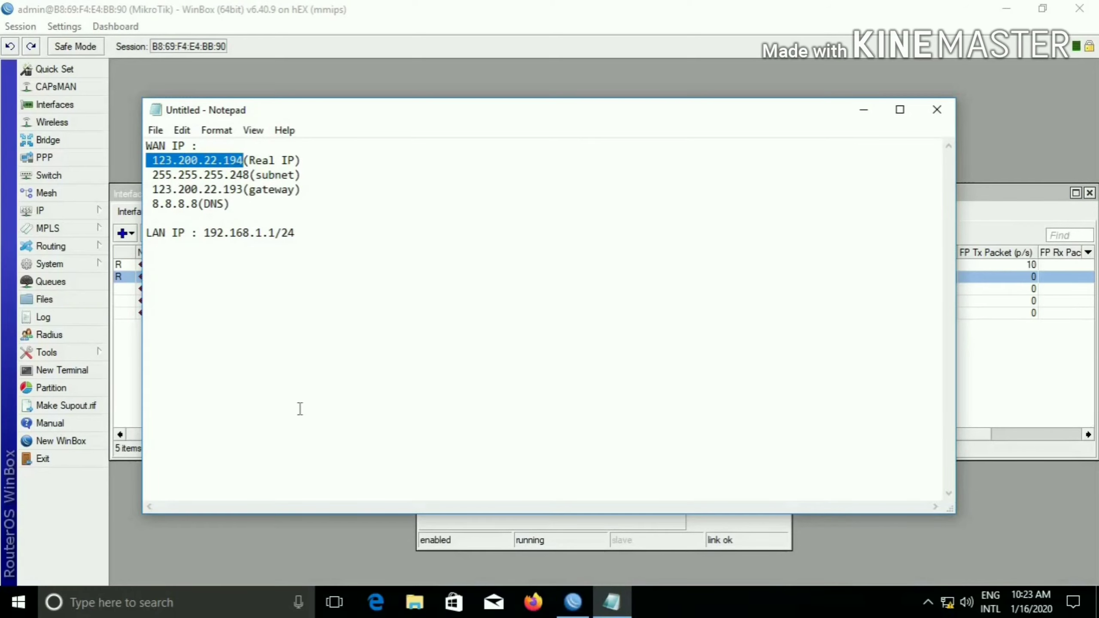
{"action": "left_click", "coordinate": [582, 611]}
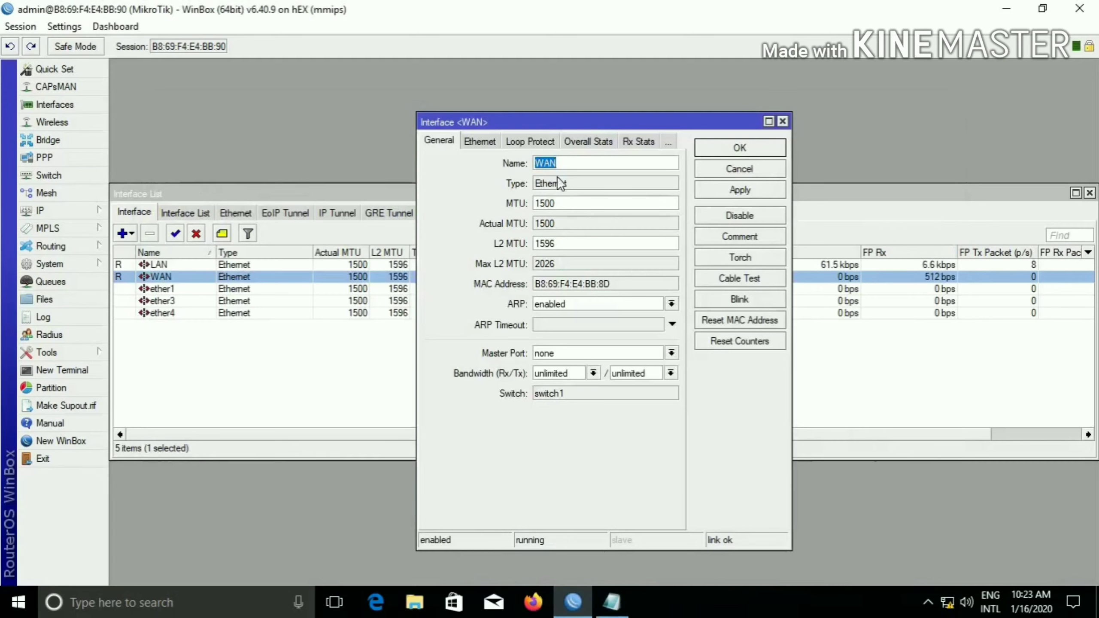
{"action": "left_click", "coordinate": [567, 163]}
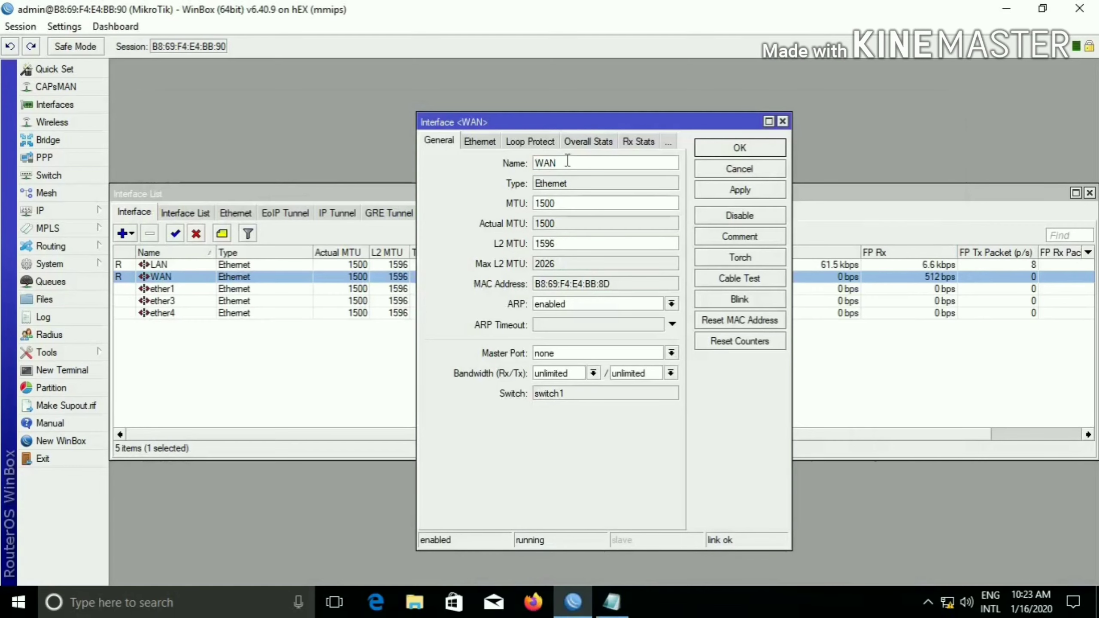
{"action": "left_click", "coordinate": [783, 121]}
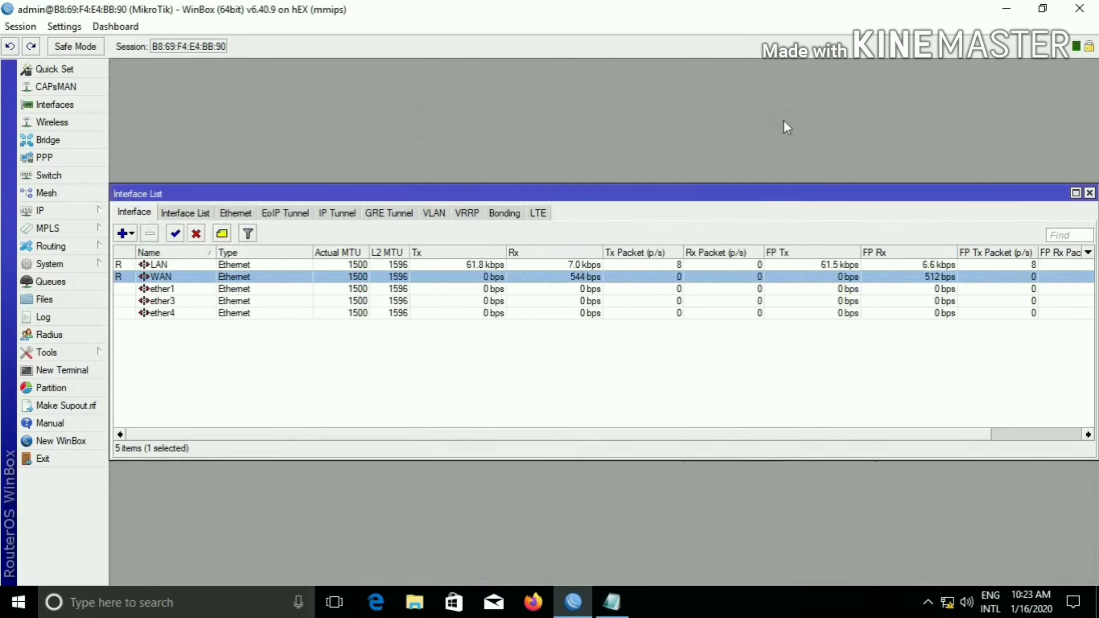
{"action": "left_click", "coordinate": [1089, 193]}
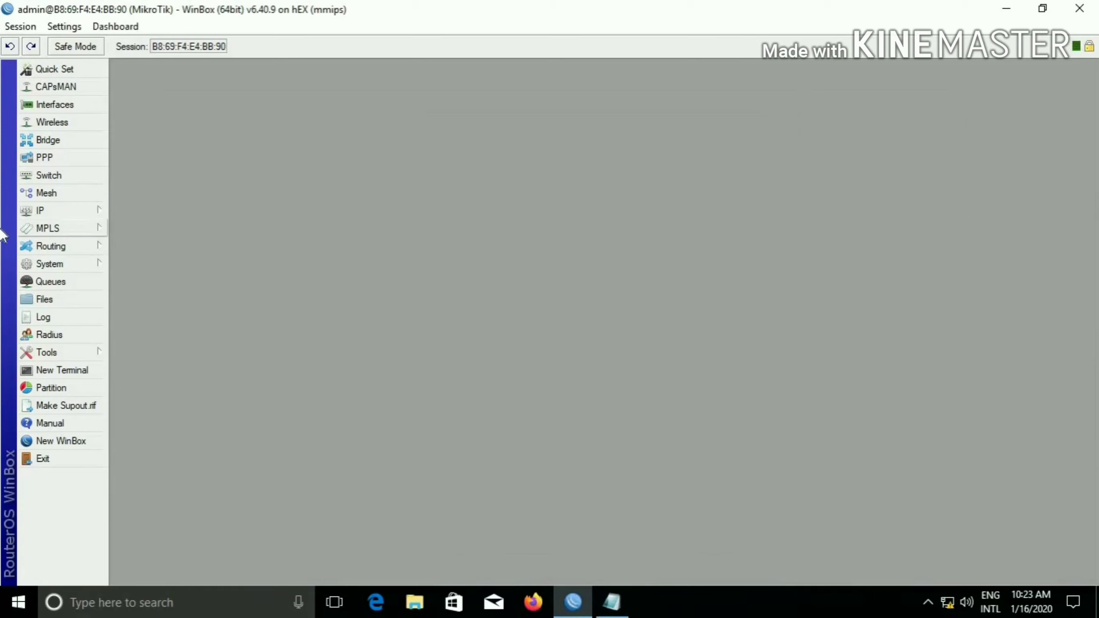
Start a new entry in the IP address list and set its address to 123.200.22.194/29
{"action": "left_click", "coordinate": [41, 210]}
{"action": "left_click", "coordinate": [141, 204]}
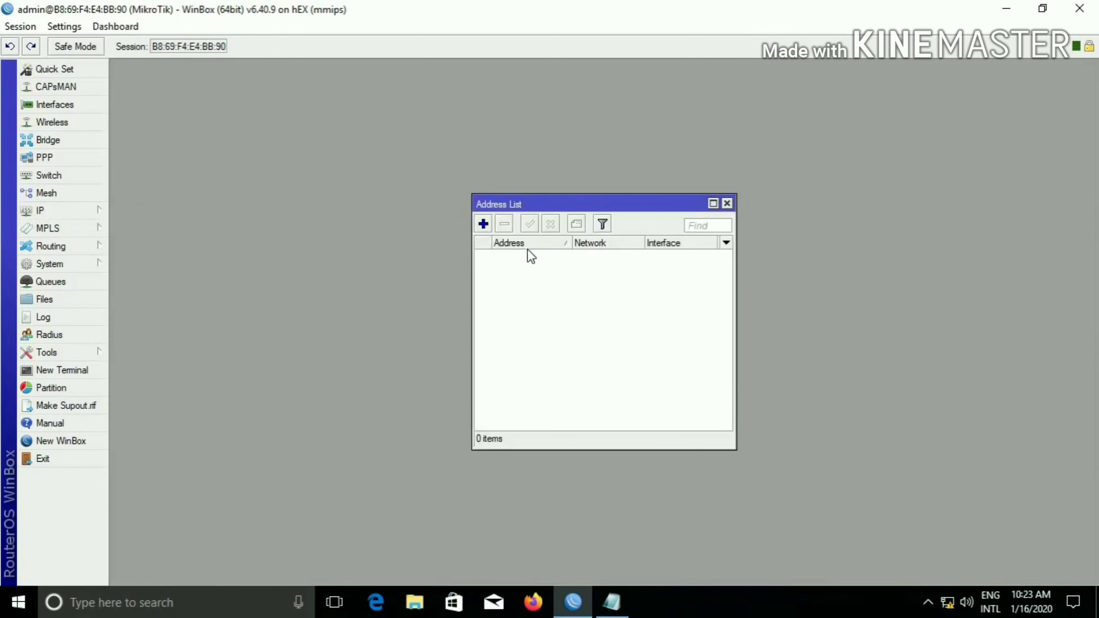
{"action": "left_click", "coordinate": [483, 224]}
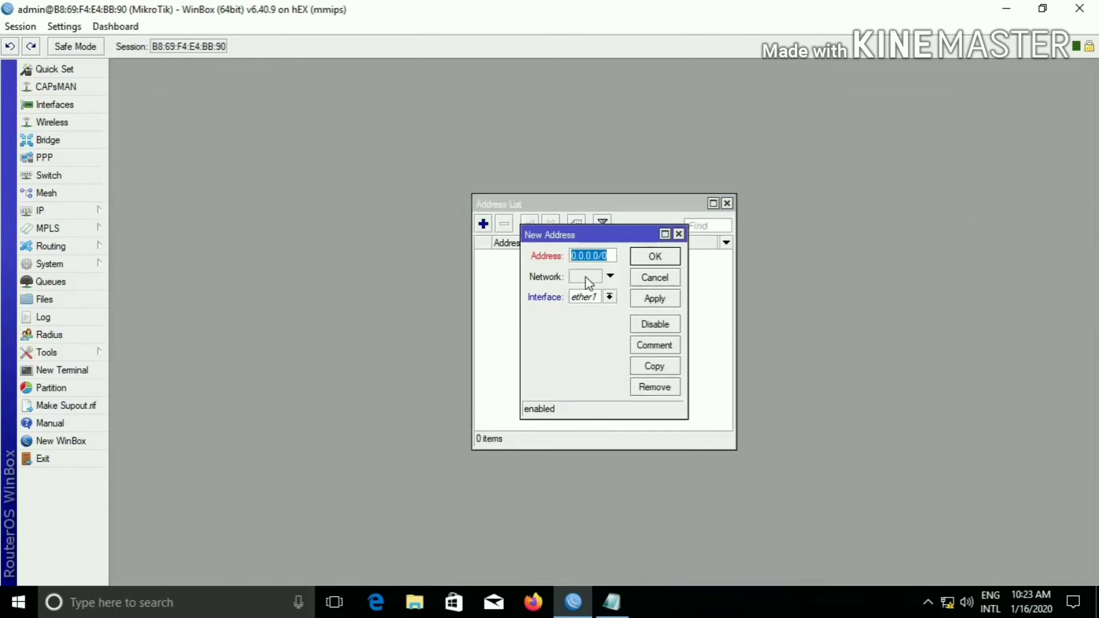
{"action": "left_click_drag", "start_coordinate": [609, 256], "coordinate": [525, 268]}
{"action": "type", "text": "00.22.194"}
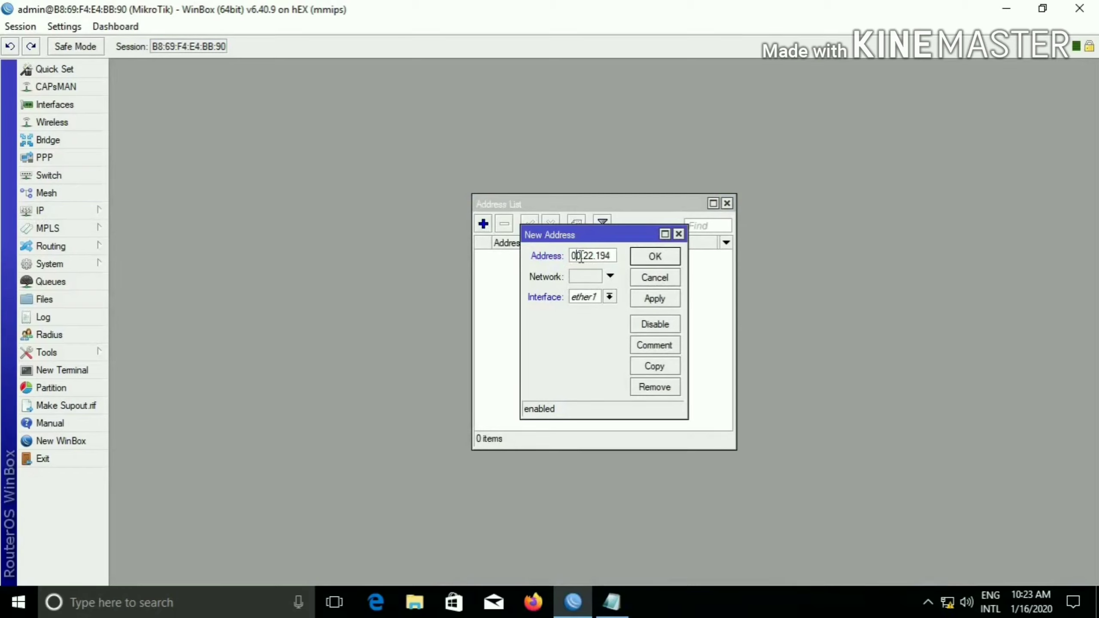
{"action": "key", "text": "Home"}
{"action": "left_click", "coordinate": [615, 256]}
{"action": "type", "text": "/29"}
{"action": "key", "text": "Left"}
{"action": "key", "text": "Left"}
{"action": "key", "text": "Left"}
Check the WAN subnet mask in the Notepad notes against the new address's prefix, then return to WinBox
{"action": "left_click", "coordinate": [615, 603]}
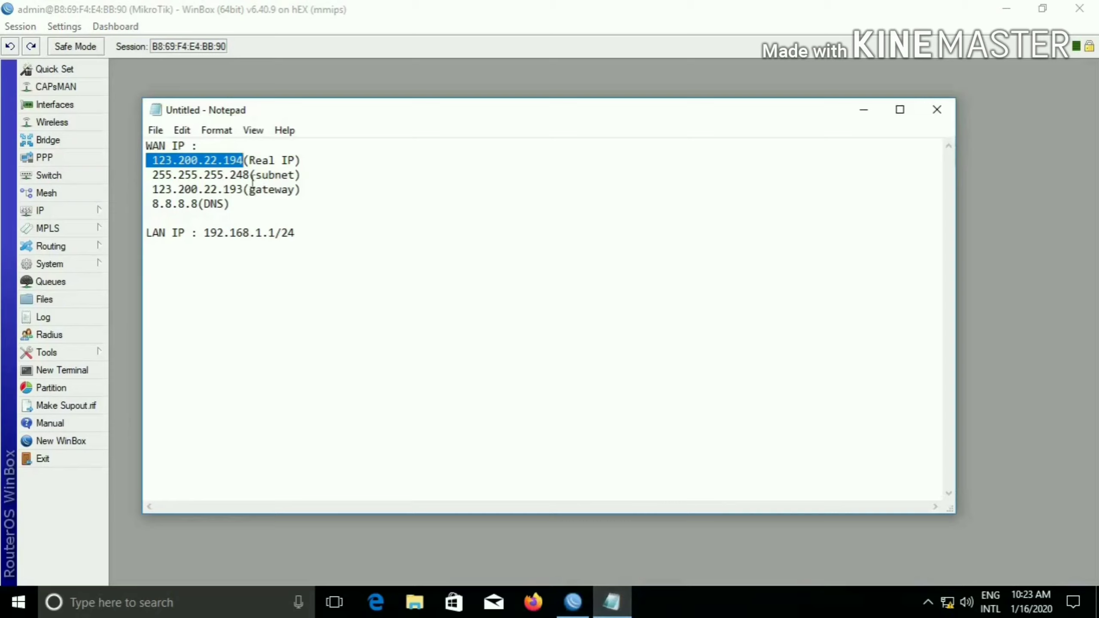
{"action": "left_click", "coordinate": [249, 161]}
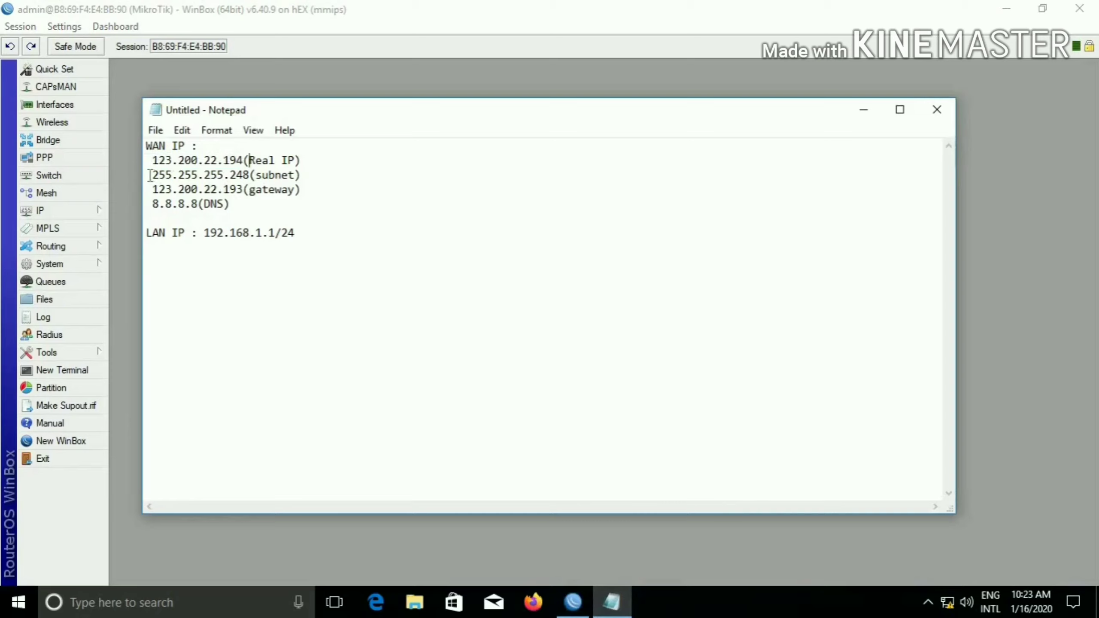
{"action": "left_click_drag", "start_coordinate": [152, 175], "coordinate": [250, 174]}
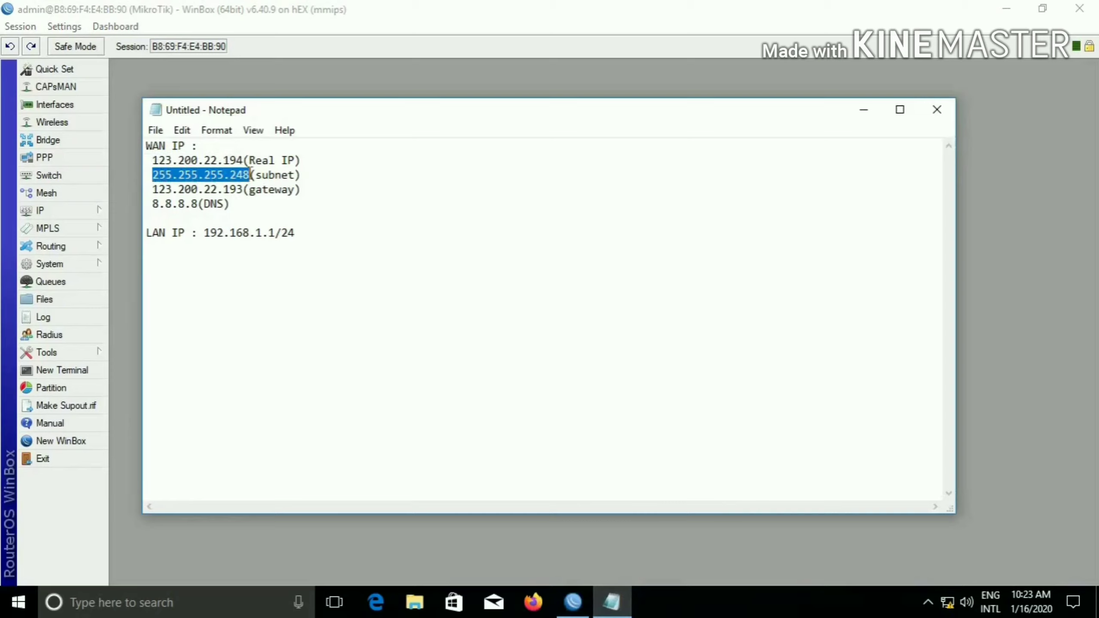
{"action": "left_click", "coordinate": [239, 176]}
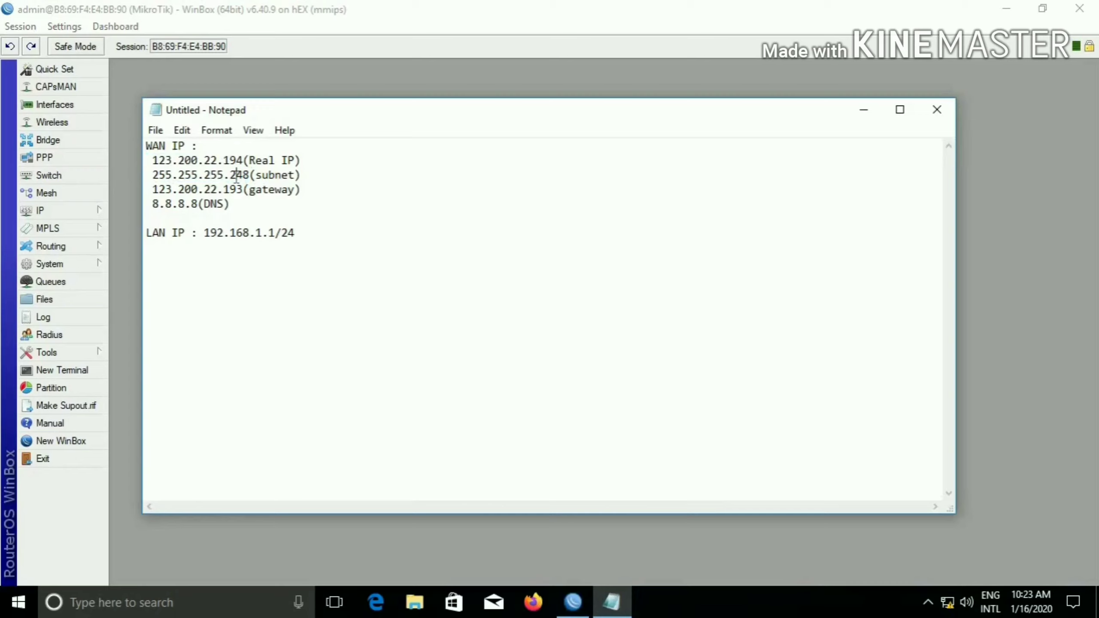
{"action": "left_click", "coordinate": [573, 602]}
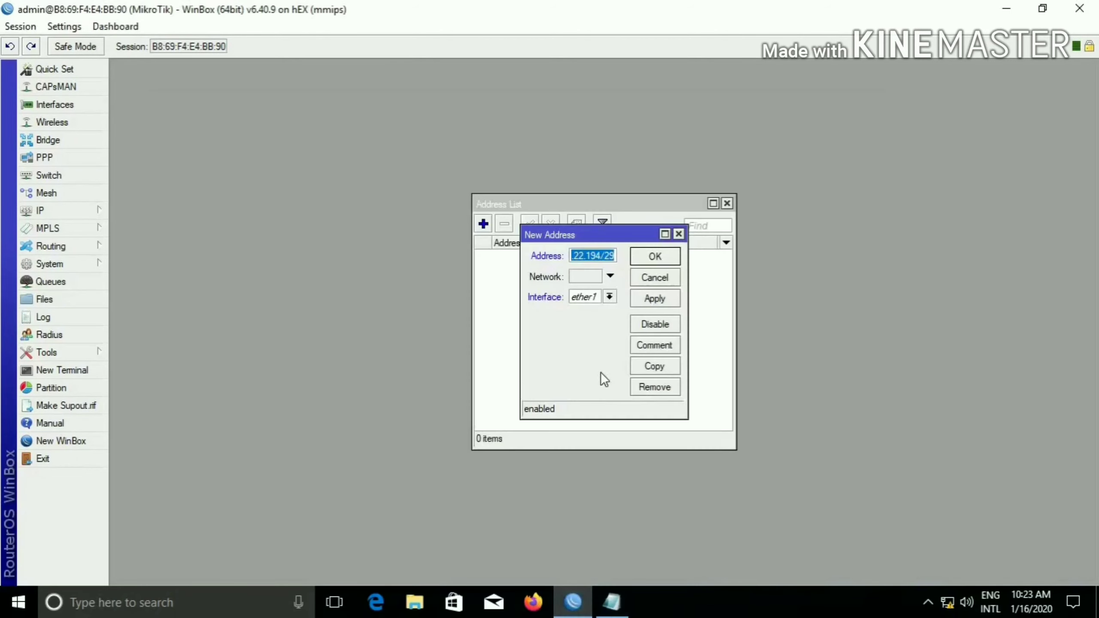
{"action": "key", "text": "End"}
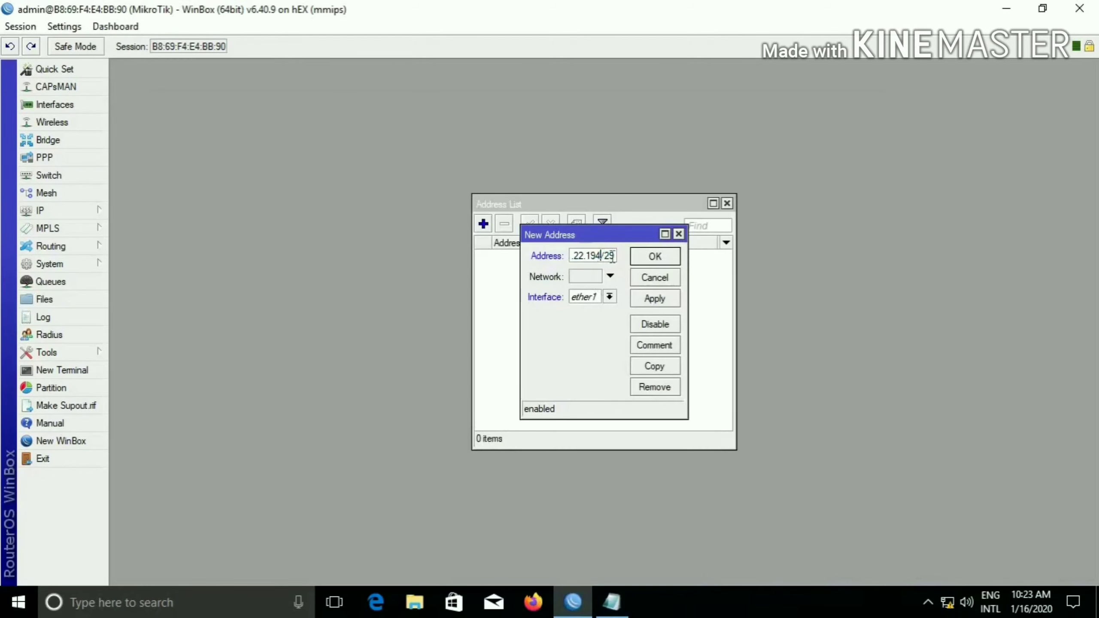
Assign the new address to the WAN interface, save it and close the address list
{"action": "left_click", "coordinate": [608, 297]}
{"action": "left_click", "coordinate": [594, 320]}
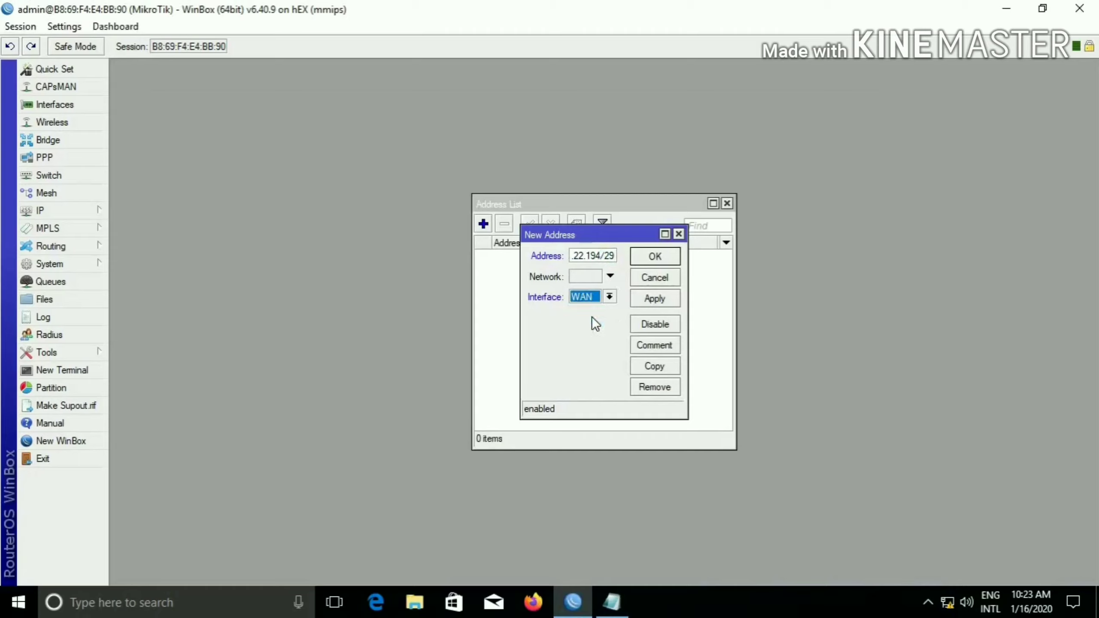
{"action": "left_click", "coordinate": [649, 301]}
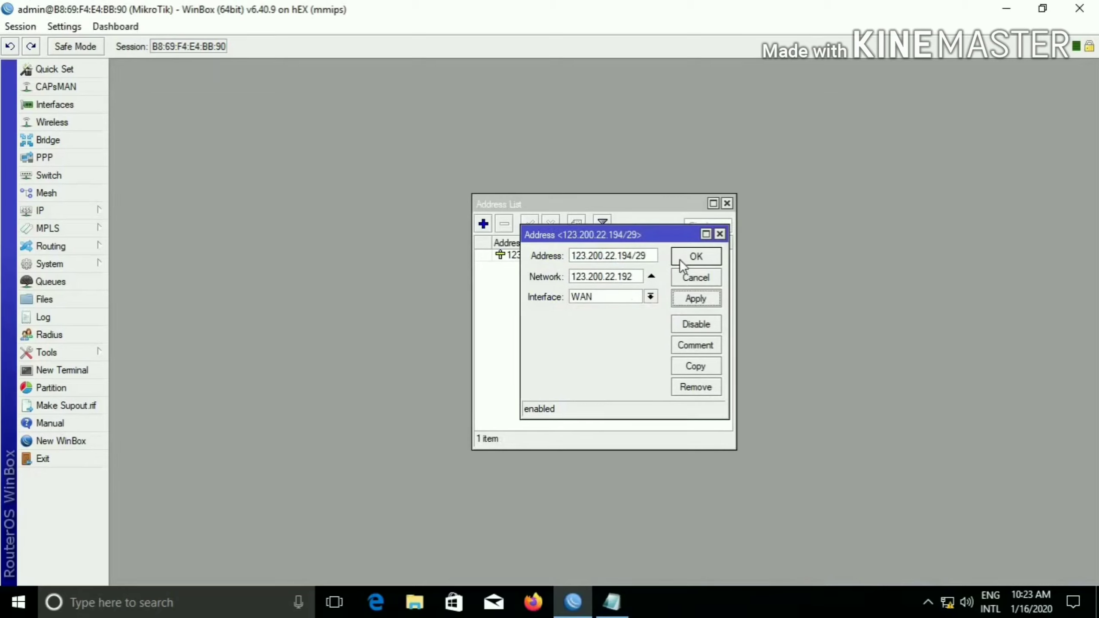
{"action": "left_click", "coordinate": [693, 257]}
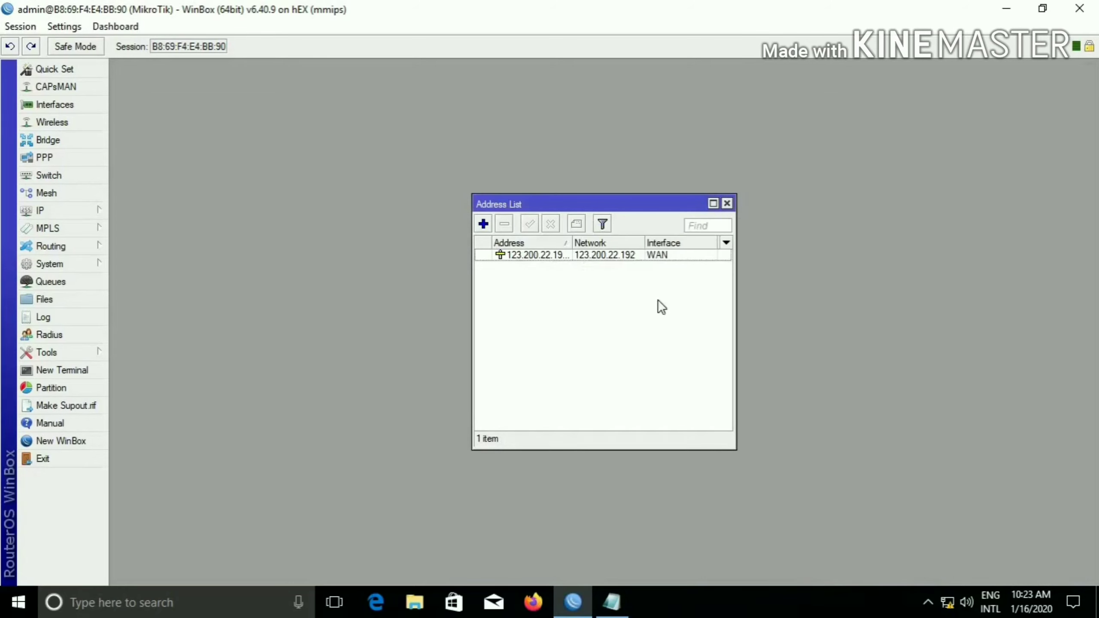
{"action": "left_click", "coordinate": [727, 204]}
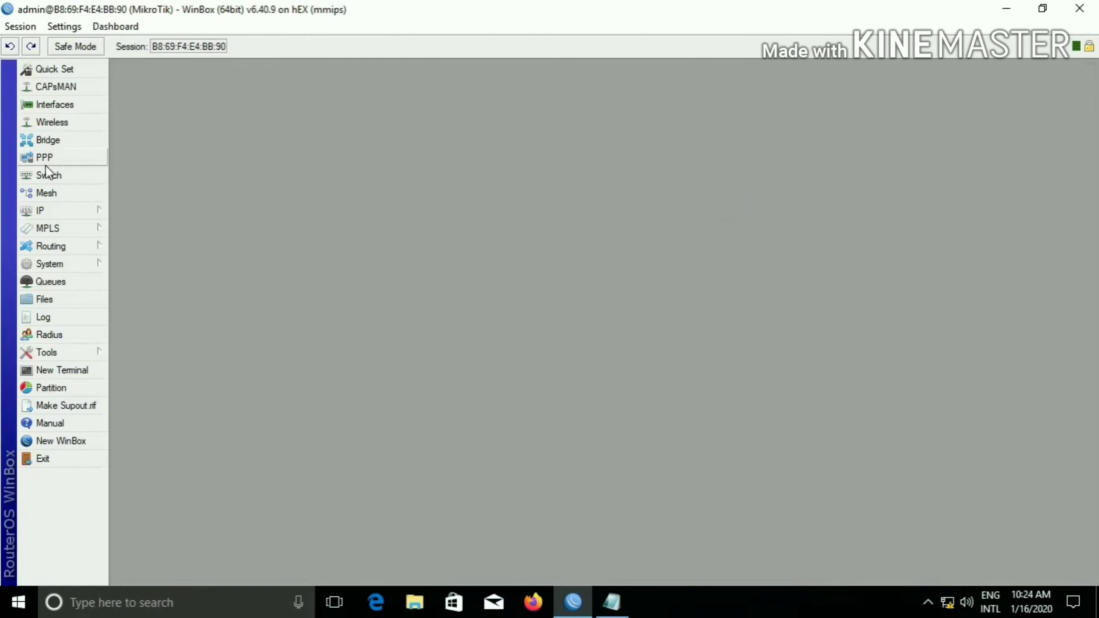
Add the IP address 192.168.1.1/24 on the LAN interface, save it and close the address list
{"action": "left_click", "coordinate": [52, 213]}
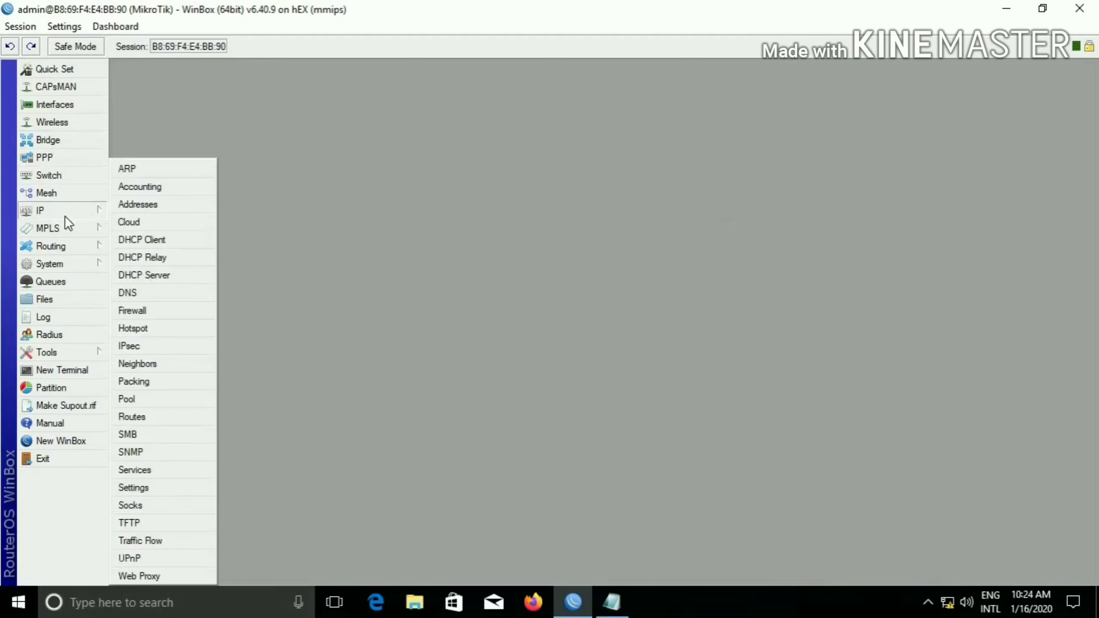
{"action": "left_click", "coordinate": [122, 203]}
{"action": "left_click", "coordinate": [484, 224]}
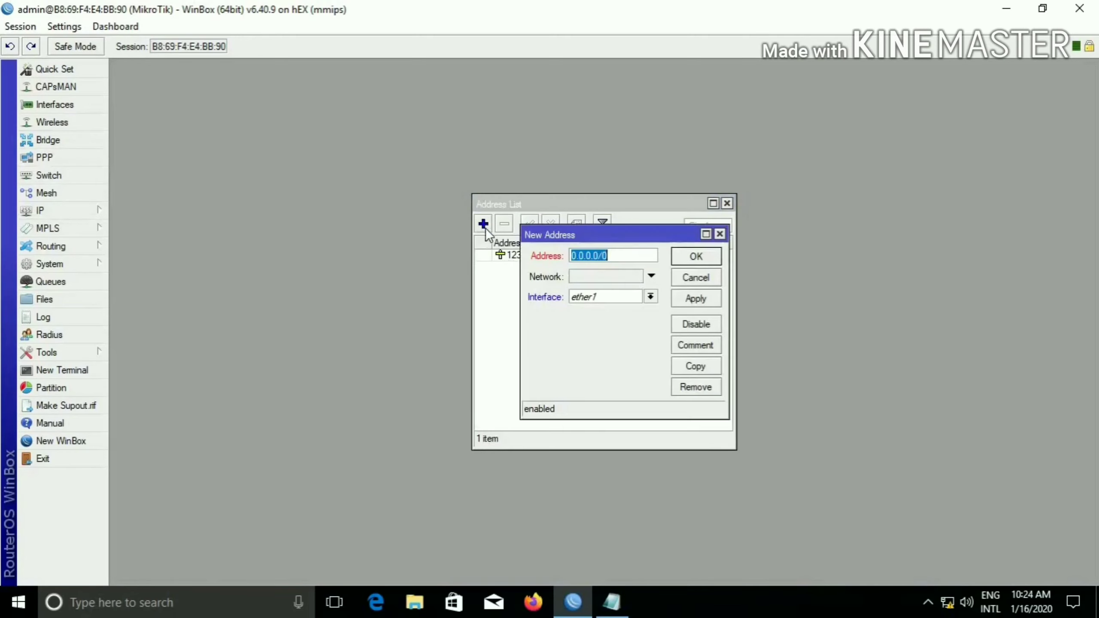
{"action": "type", "text": "192.16"}
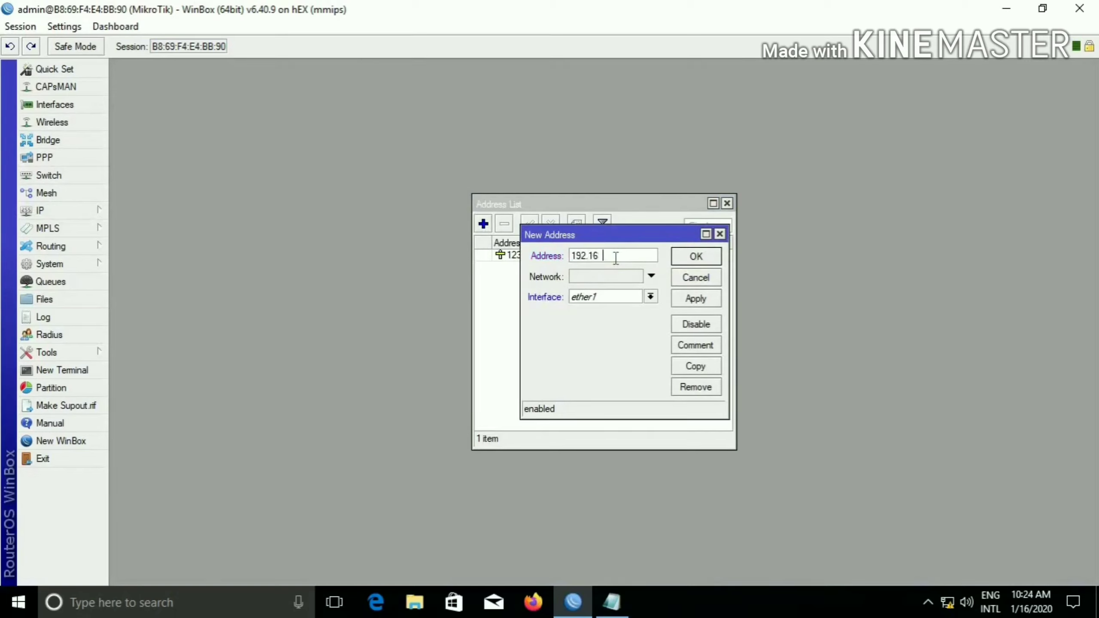
{"action": "type", "text": "8.1.1/24"}
{"action": "left_click", "coordinate": [646, 299]}
{"action": "left_click", "coordinate": [608, 308]}
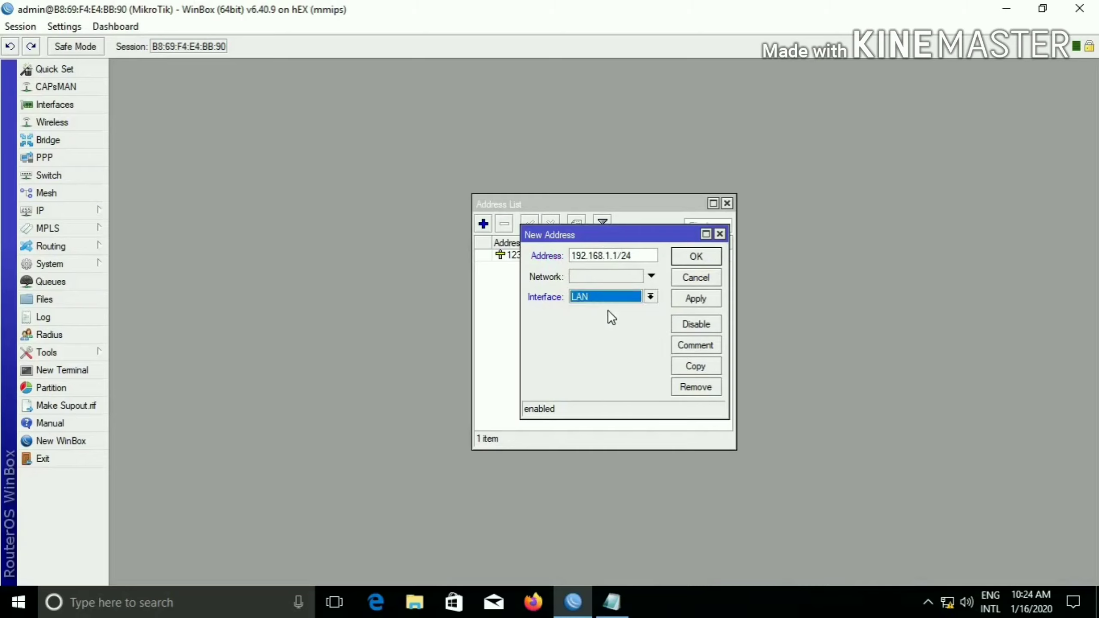
{"action": "left_click", "coordinate": [712, 298]}
{"action": "left_click", "coordinate": [697, 256]}
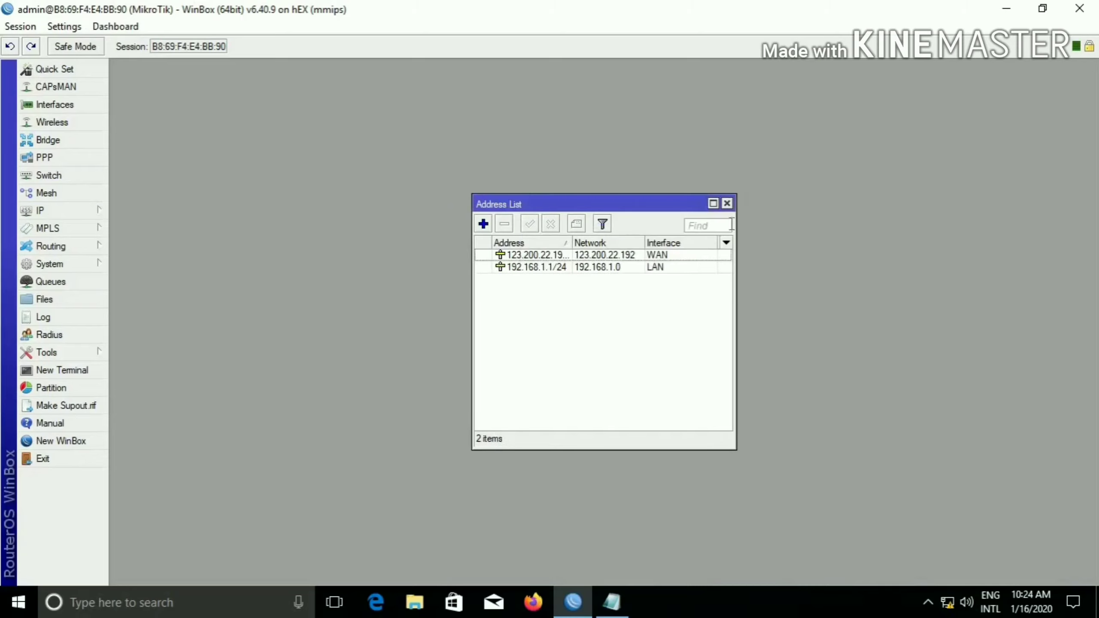
{"action": "left_click", "coordinate": [730, 206]}
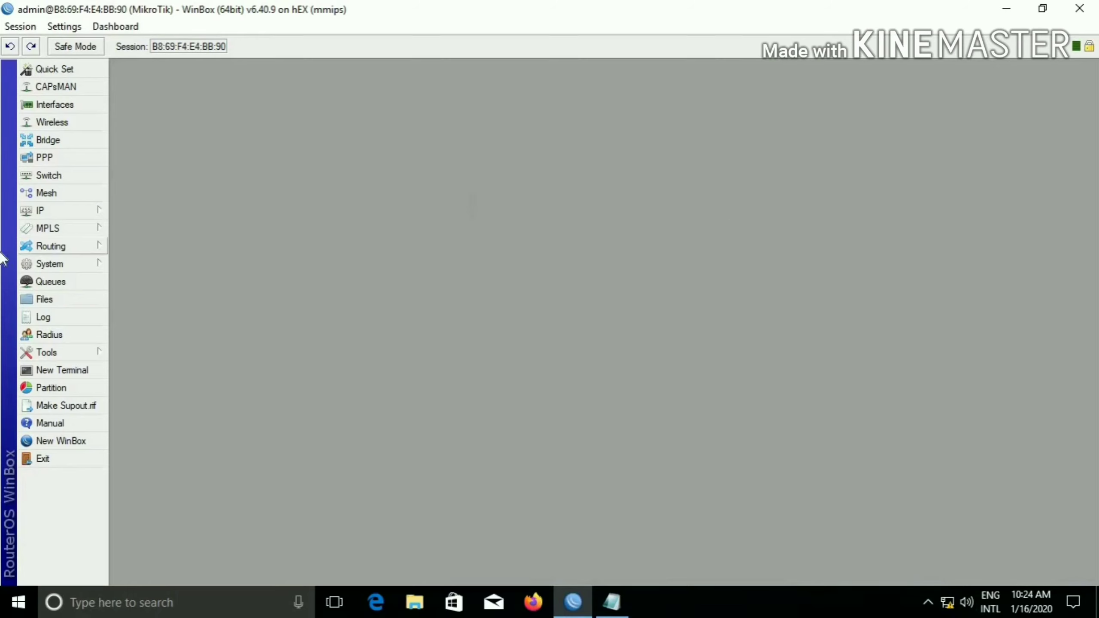
Set the router's DNS servers to 8.8.8.8 and 8.8.4.4 and save the DNS settings
{"action": "left_click", "coordinate": [46, 207]}
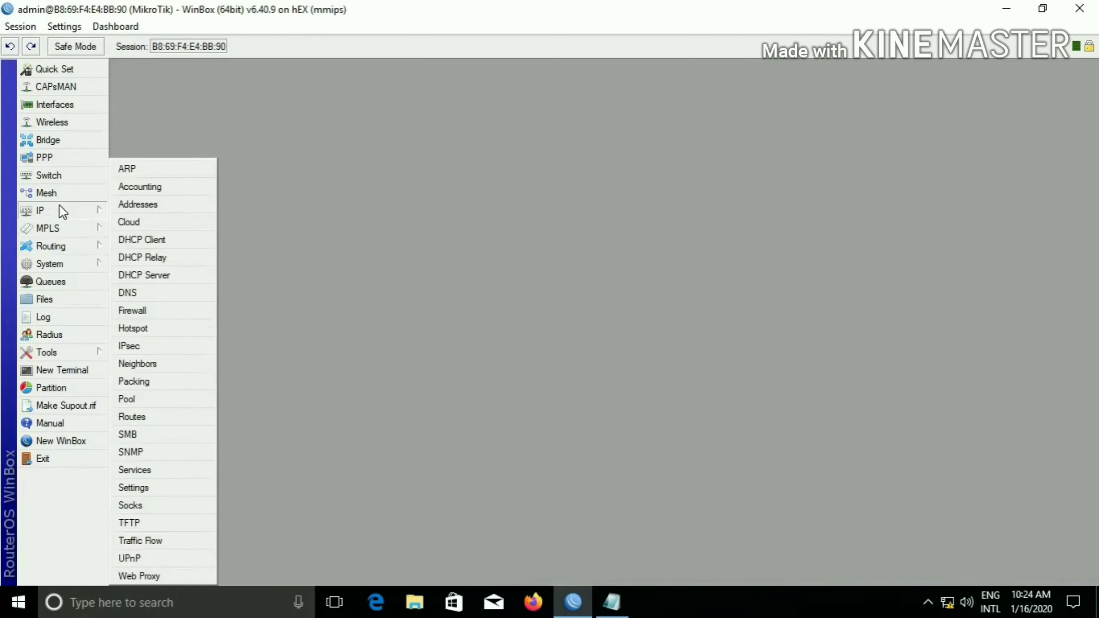
{"action": "left_click", "coordinate": [143, 293]}
{"action": "left_click", "coordinate": [636, 214]}
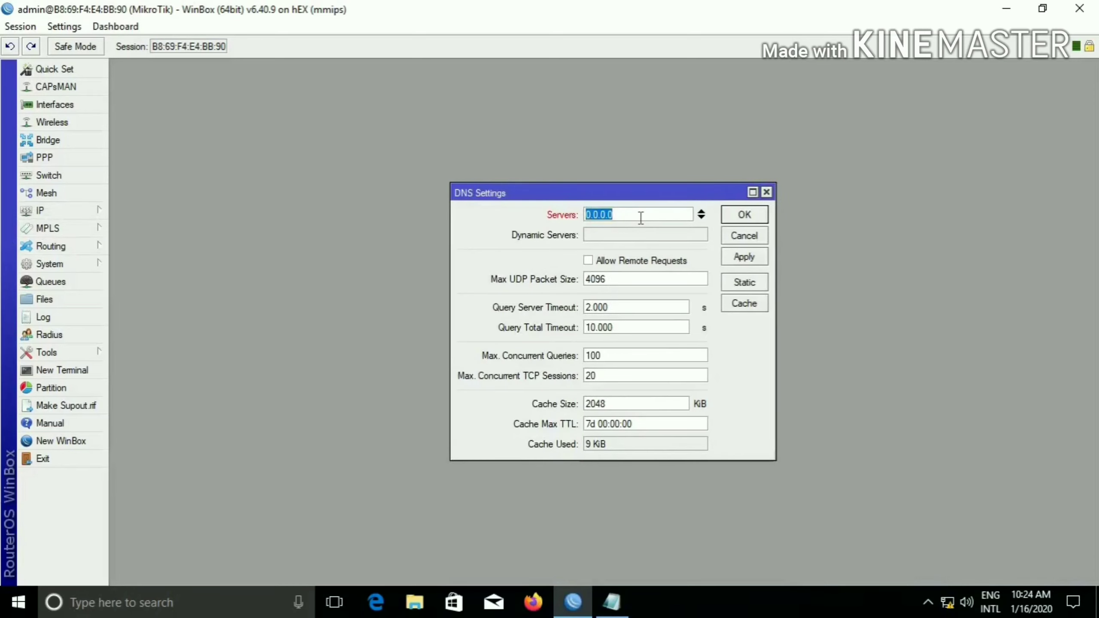
{"action": "type", "text": "8.8.8.8"}
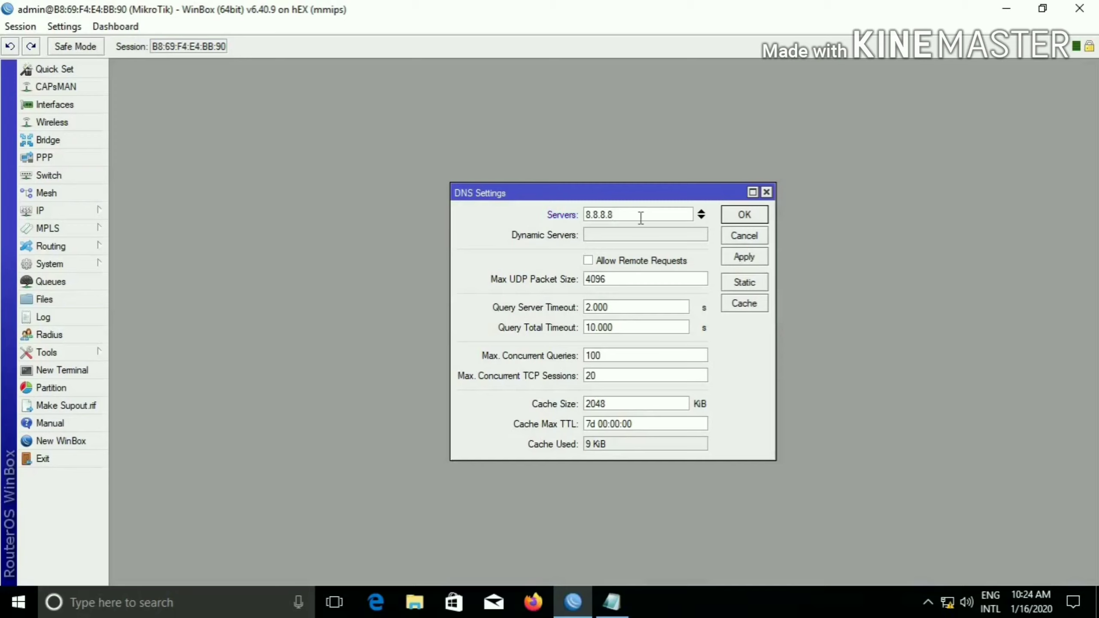
{"action": "left_click", "coordinate": [700, 216]}
{"action": "type", "text": "8.8.4.4"}
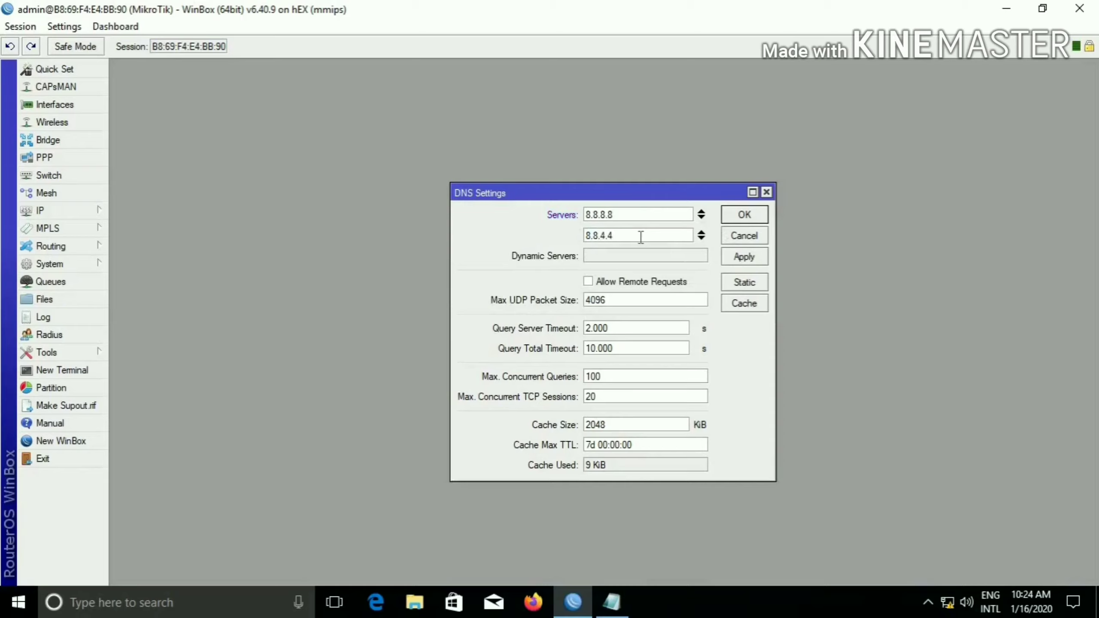
{"action": "left_click", "coordinate": [743, 215]}
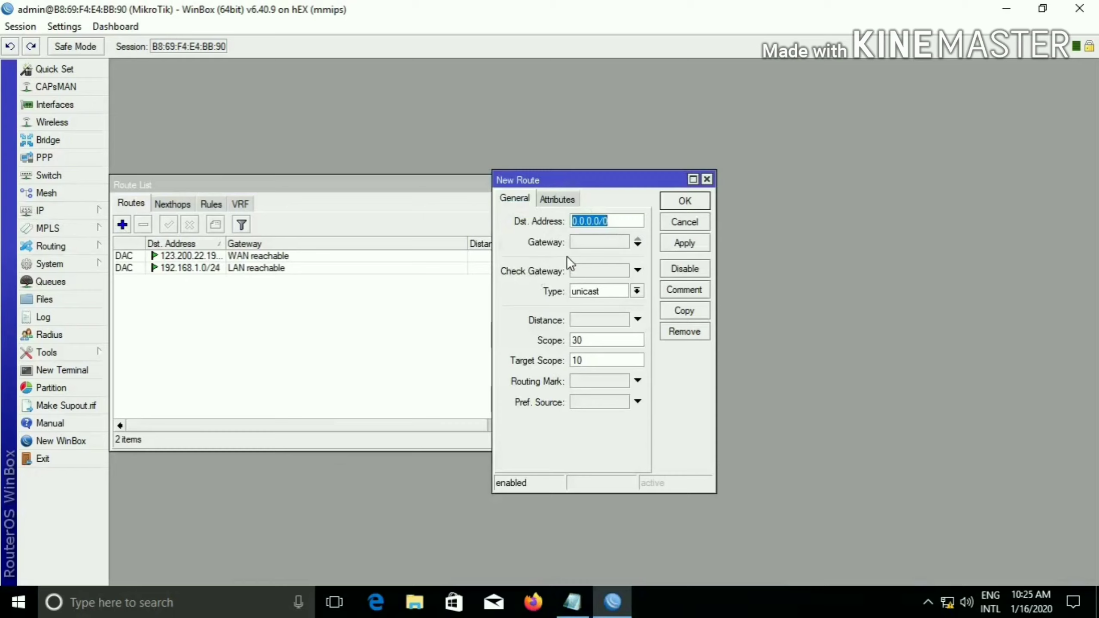
Set the new 0.0.0.0/0 route's gateway to 123.200.22.193, save it and close the route list
{"action": "double_click", "coordinate": [606, 243]}
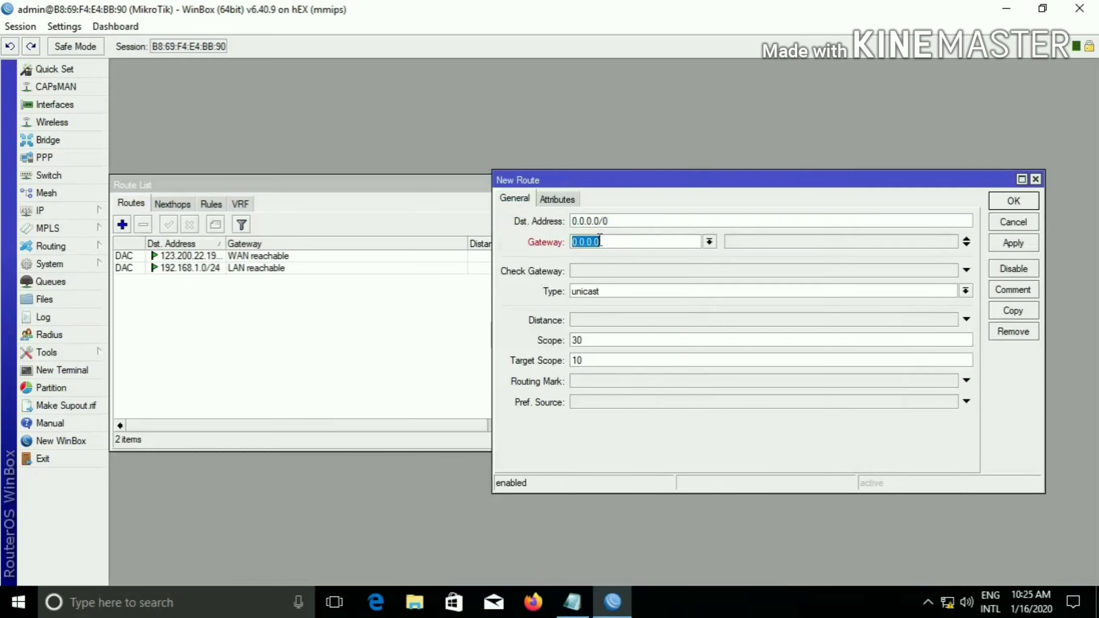
{"action": "type", "text": "123.200.22.193"}
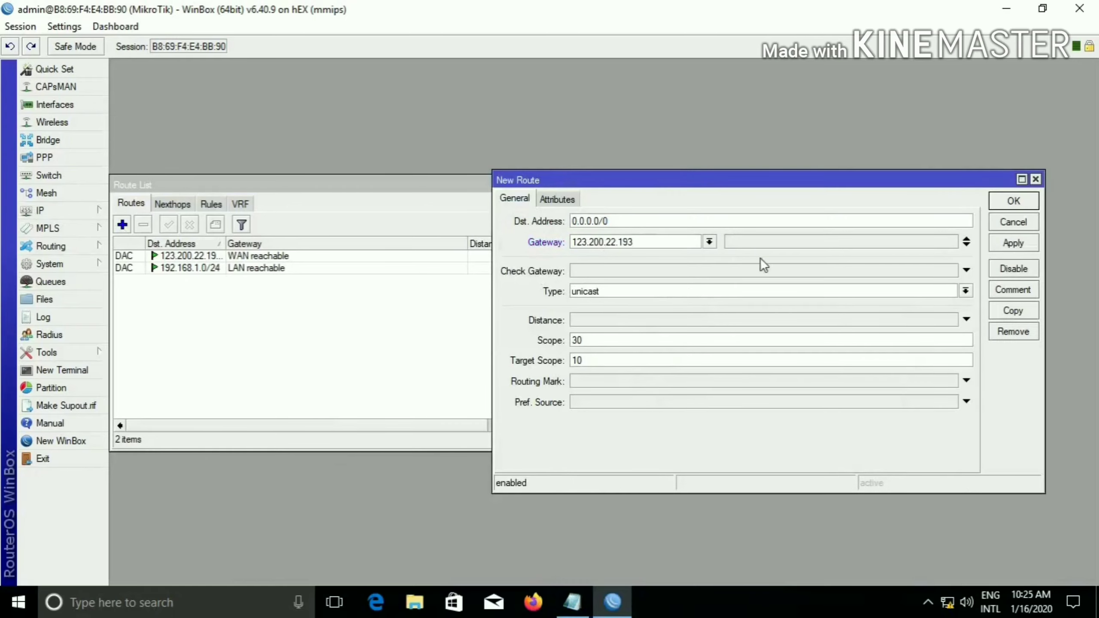
{"action": "left_click", "coordinate": [999, 246]}
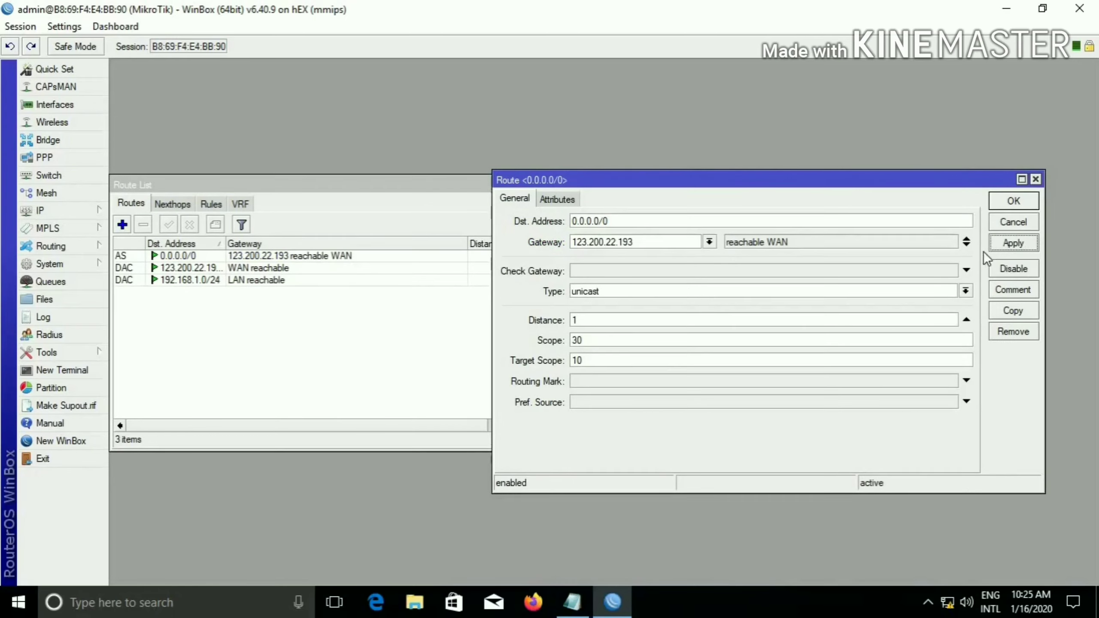
{"action": "left_click", "coordinate": [1017, 206]}
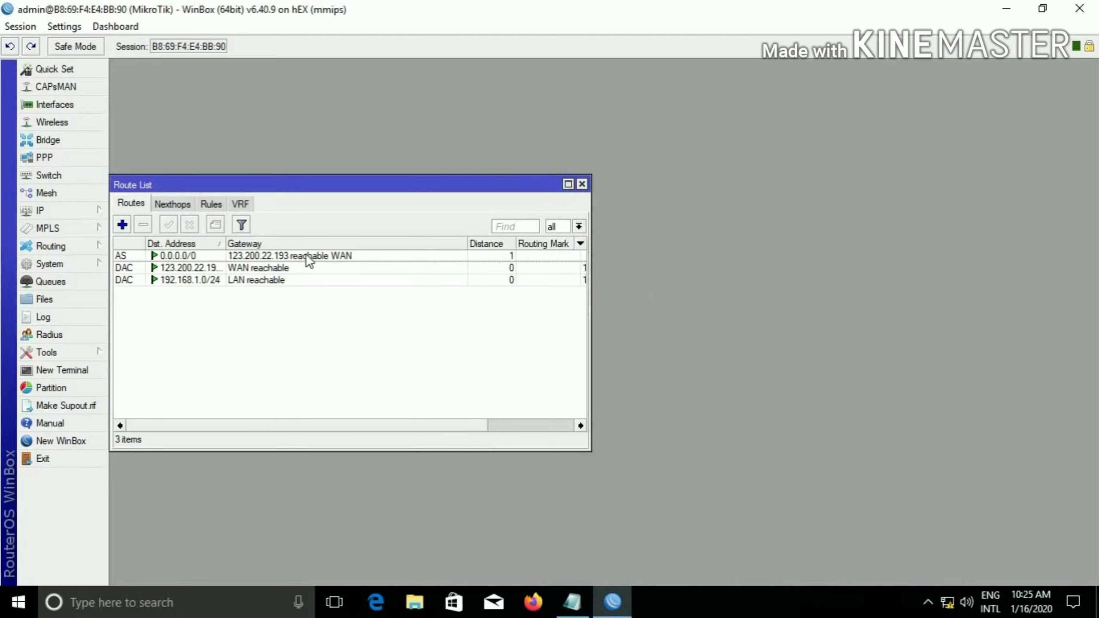
{"action": "left_click", "coordinate": [583, 185]}
Start a new firewall NAT rule in the srcnat chain with source address 192.168.1.0/24 and out interface WAN
{"action": "left_click", "coordinate": [87, 211]}
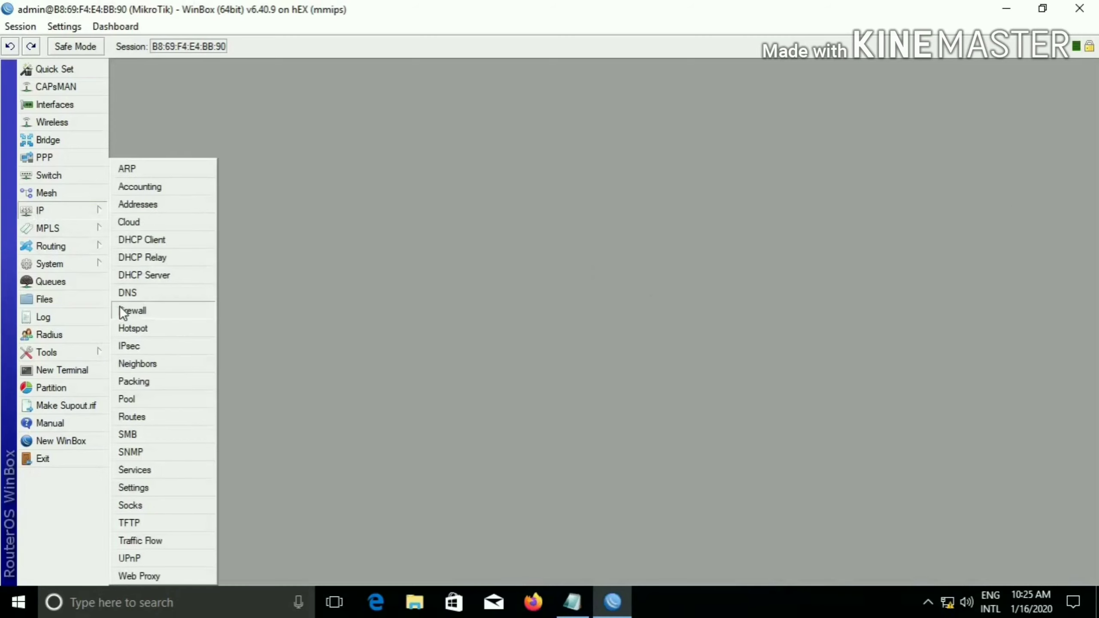
{"action": "left_click", "coordinate": [138, 311]}
{"action": "left_click", "coordinate": [370, 212]}
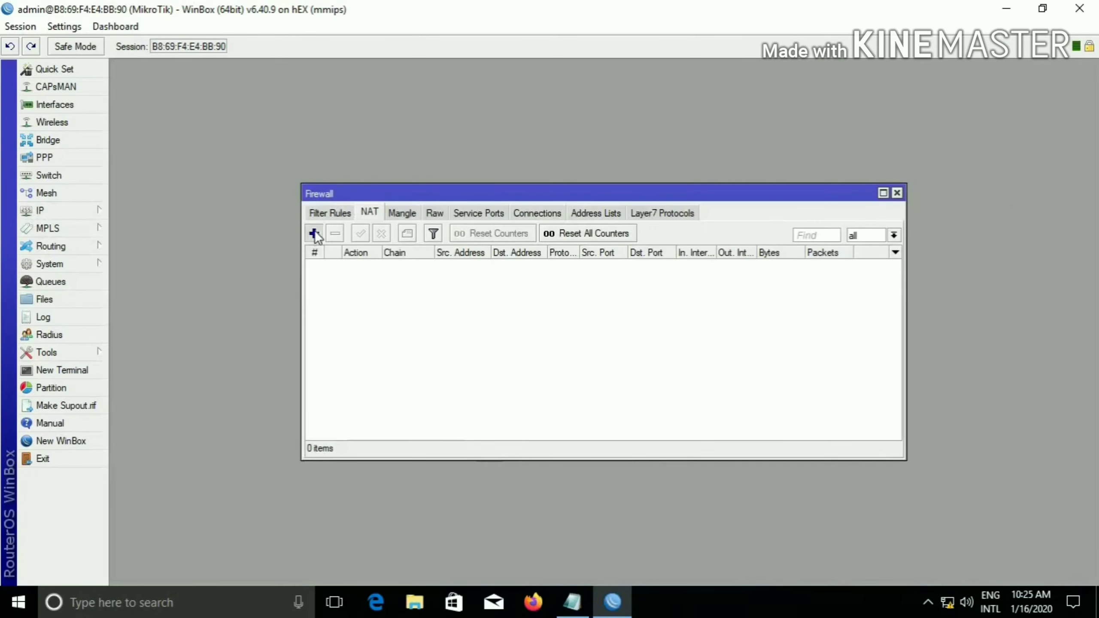
{"action": "left_click", "coordinate": [314, 233]}
{"action": "left_click", "coordinate": [564, 131]}
{"action": "type", "text": "192"}
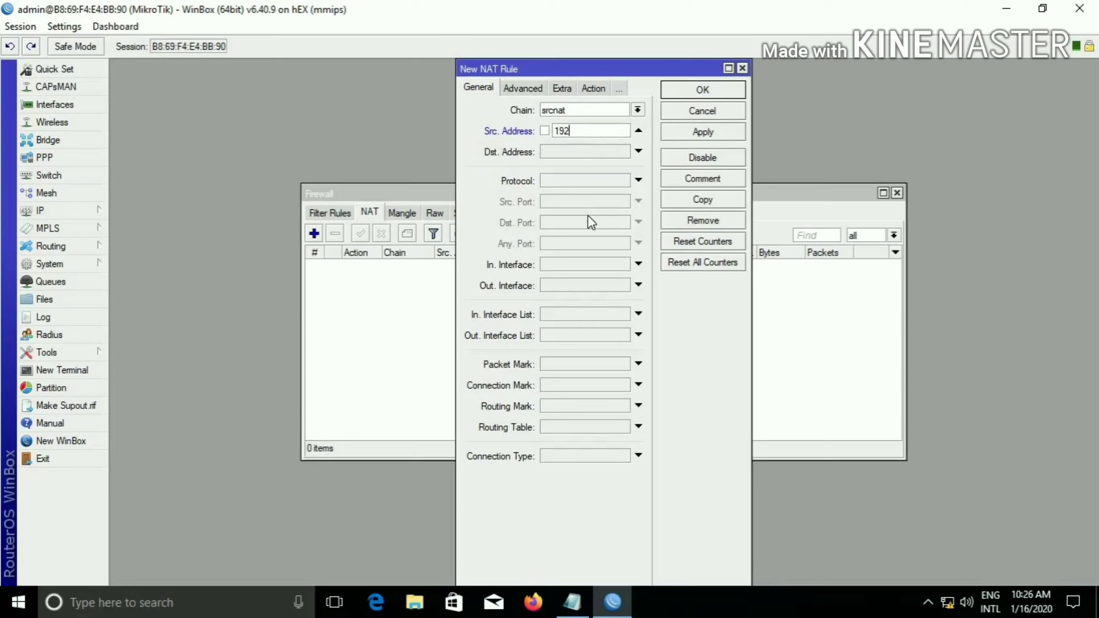
{"action": "type", "text": ".168.1.0/24"}
{"action": "left_click", "coordinate": [619, 286]}
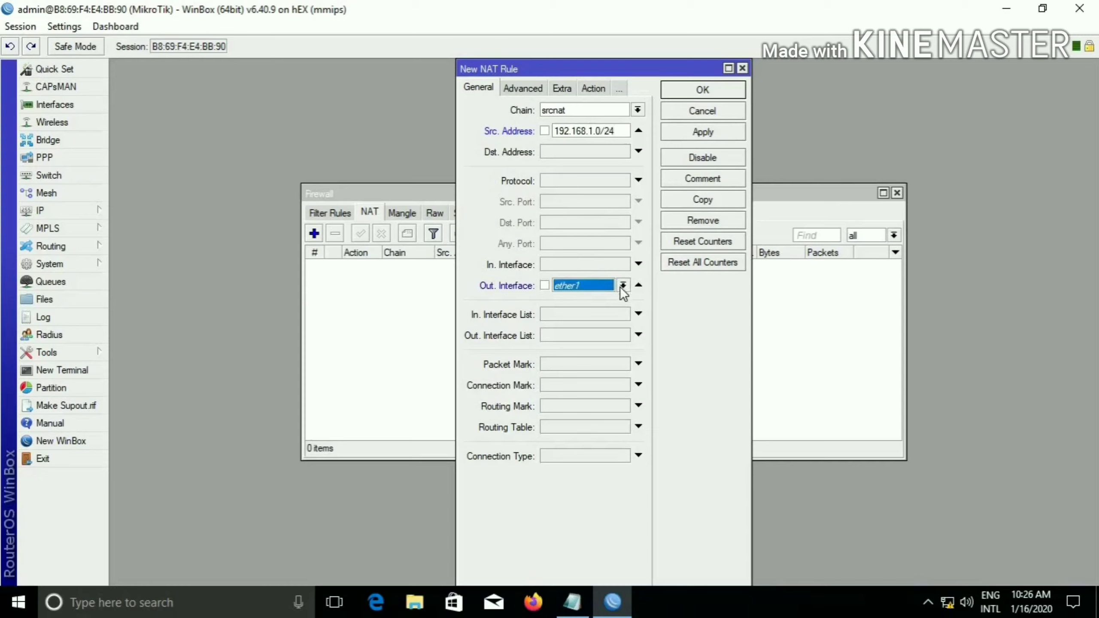
{"action": "left_click", "coordinate": [622, 286]}
{"action": "left_click", "coordinate": [570, 308]}
Set the NAT rule's action to masquerade, save the rule and close the firewall window
{"action": "left_click", "coordinate": [586, 91]}
{"action": "left_click", "coordinate": [584, 110]}
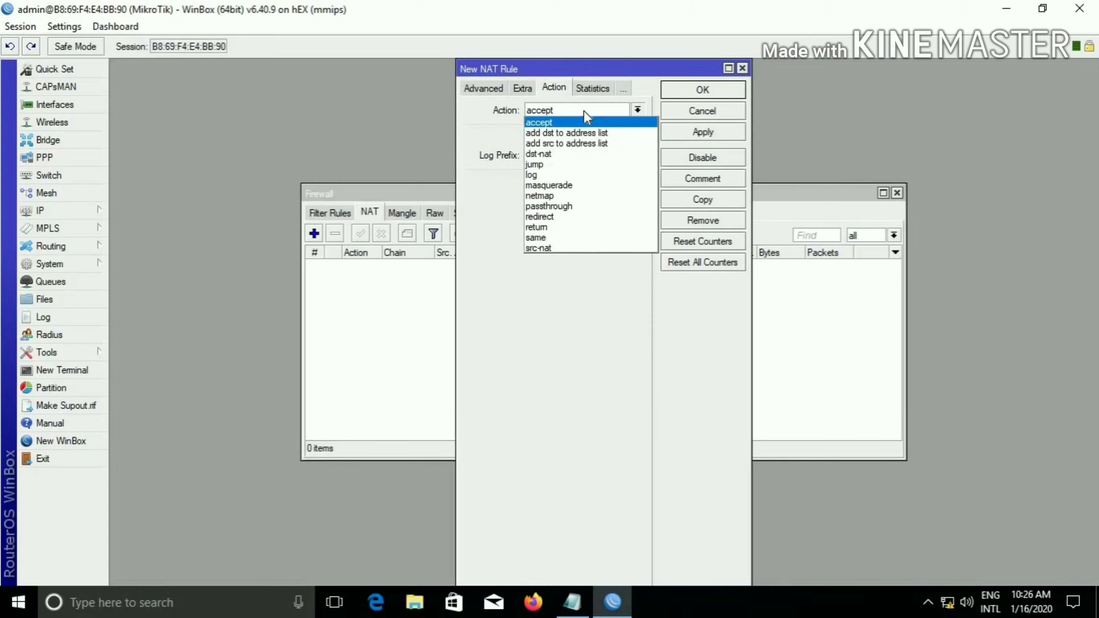
{"action": "left_click", "coordinate": [552, 186]}
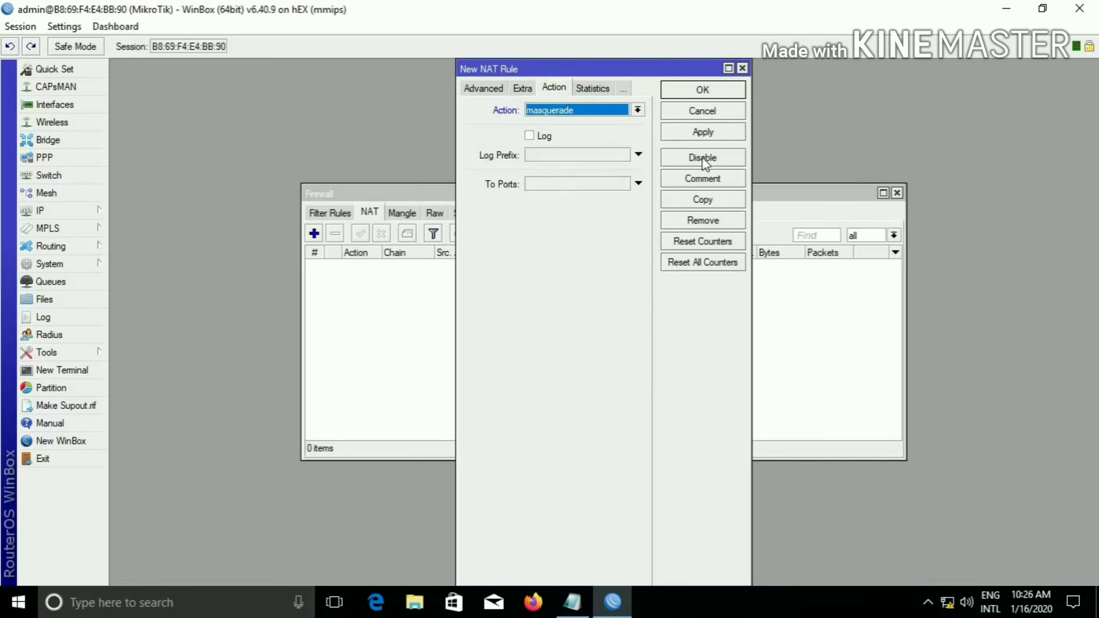
{"action": "left_click", "coordinate": [711, 133]}
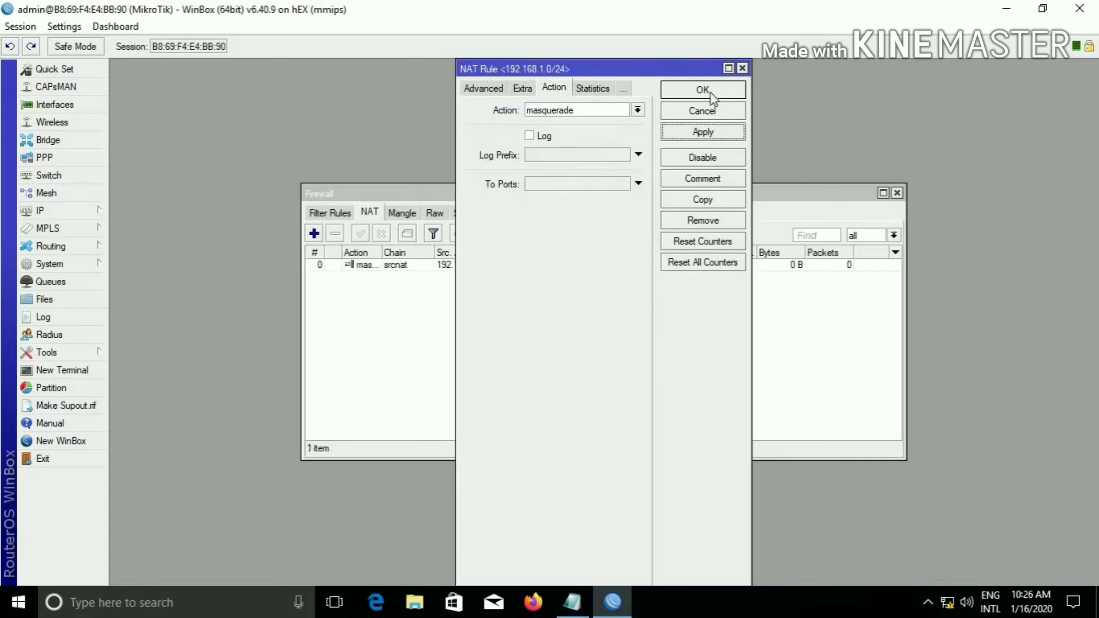
{"action": "left_click", "coordinate": [710, 88]}
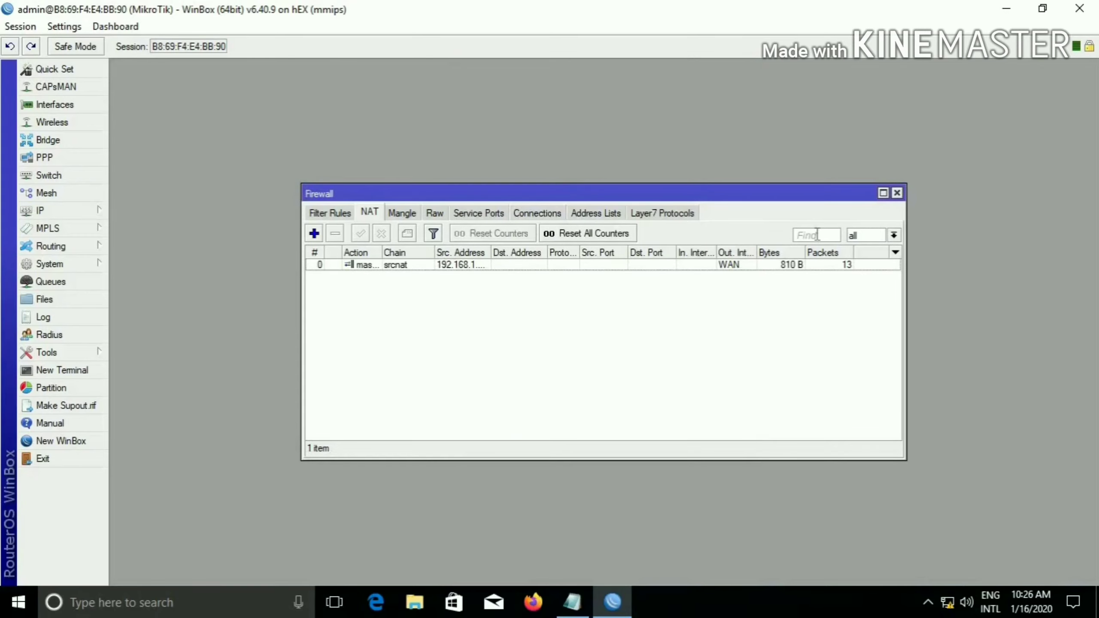
{"action": "left_click", "coordinate": [896, 194]}
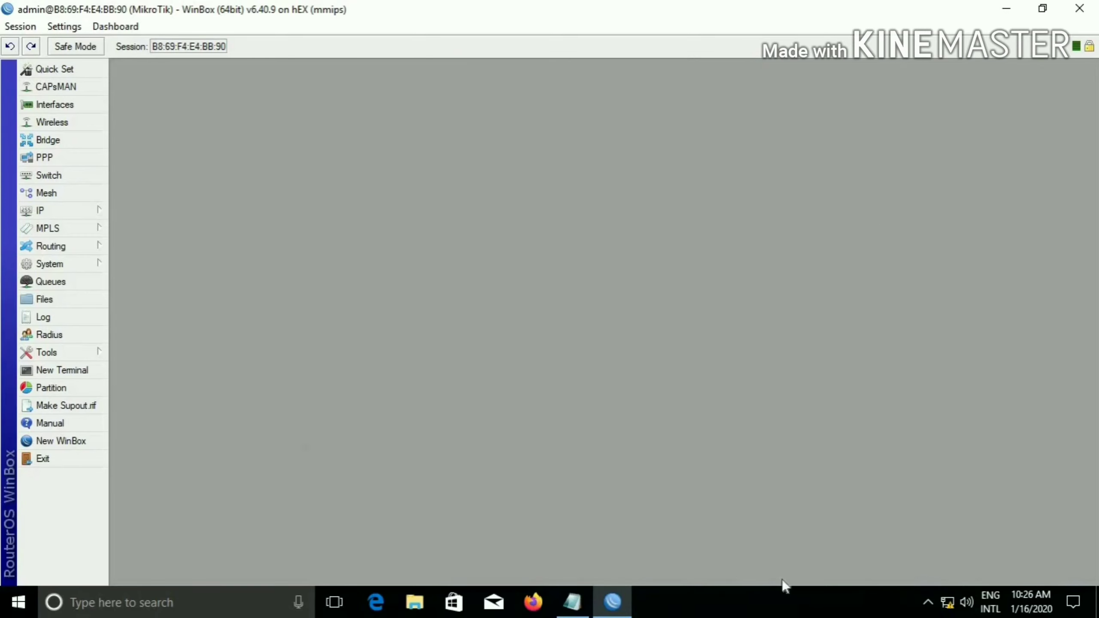
Open the Internet Protocol Version 4 properties of the computer's Ethernet adapter from the Windows network settings
{"action": "right_click", "coordinate": [948, 604]}
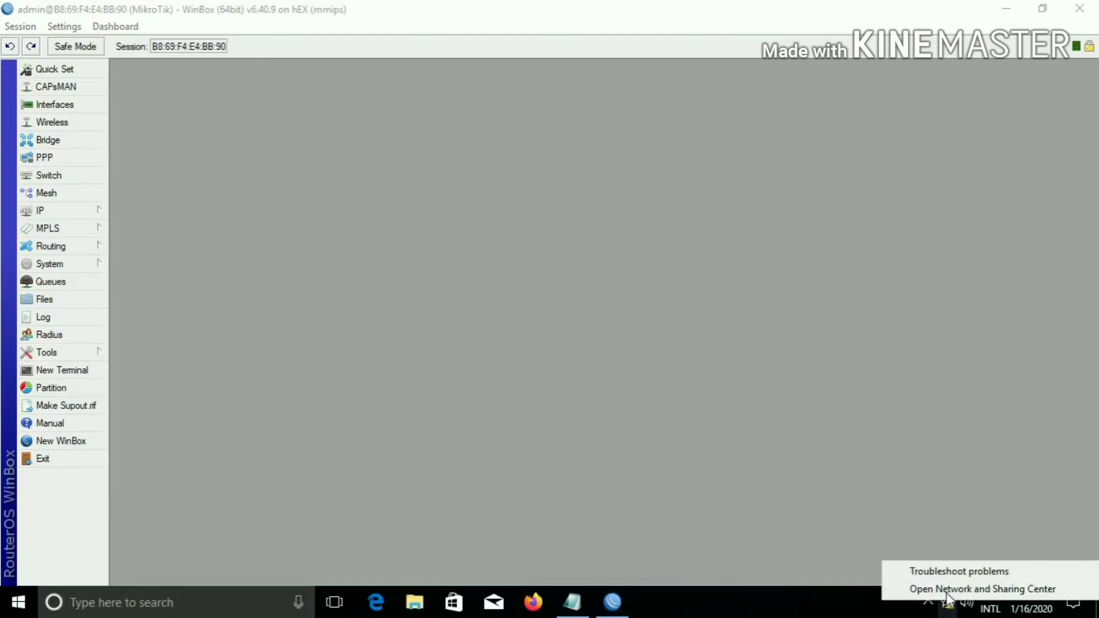
{"action": "left_click", "coordinate": [1003, 591]}
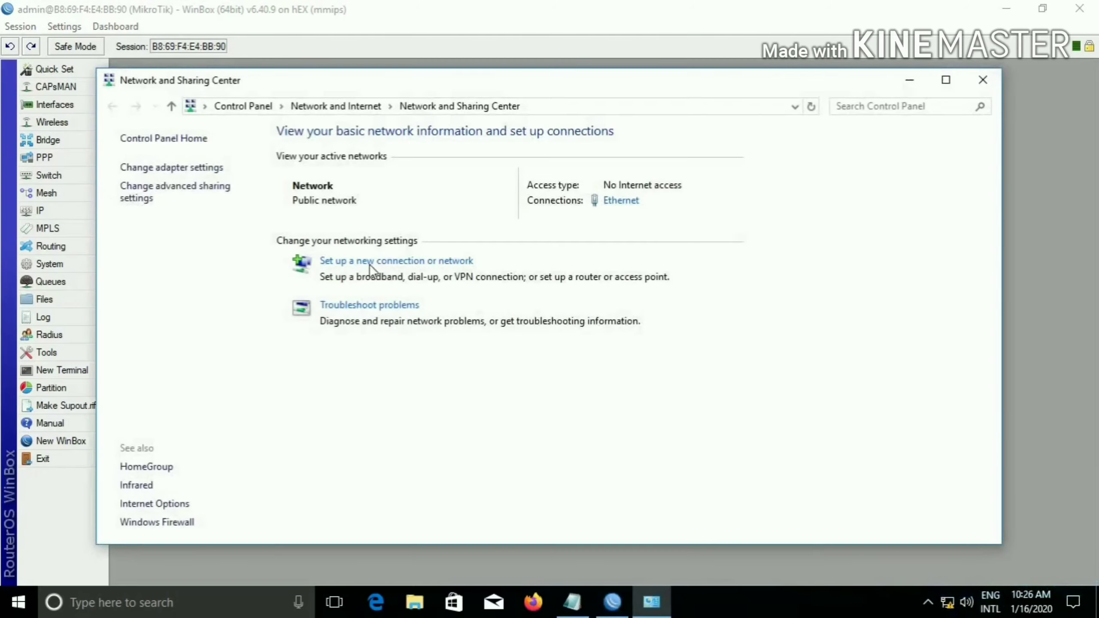
{"action": "left_click", "coordinate": [173, 167]}
{"action": "left_click", "coordinate": [218, 182]}
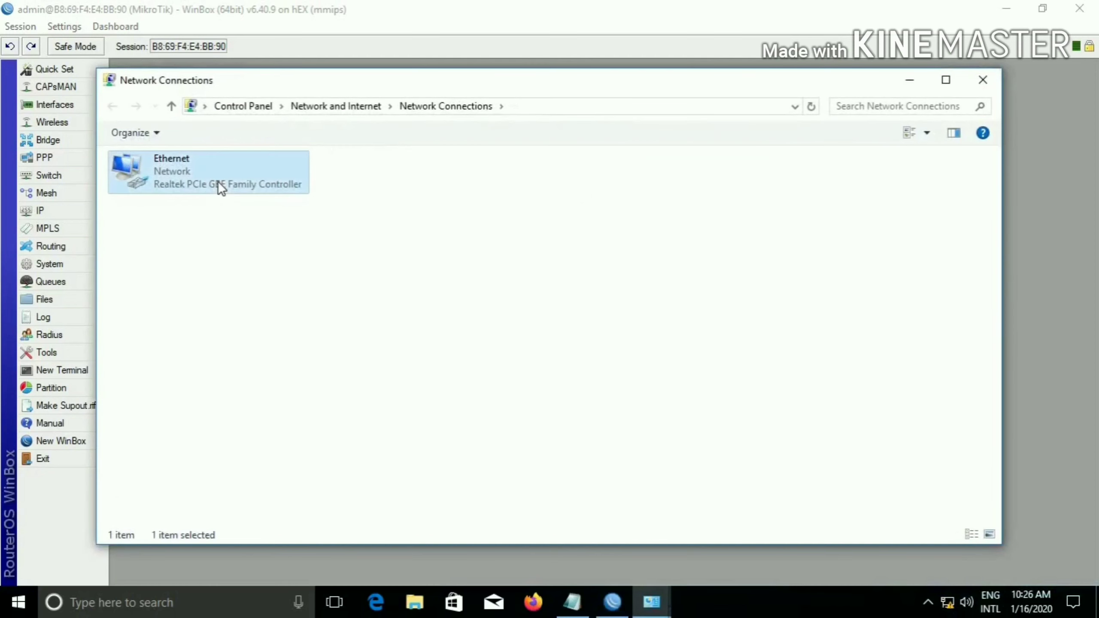
{"action": "right_click", "coordinate": [218, 183]}
{"action": "left_click", "coordinate": [269, 337]}
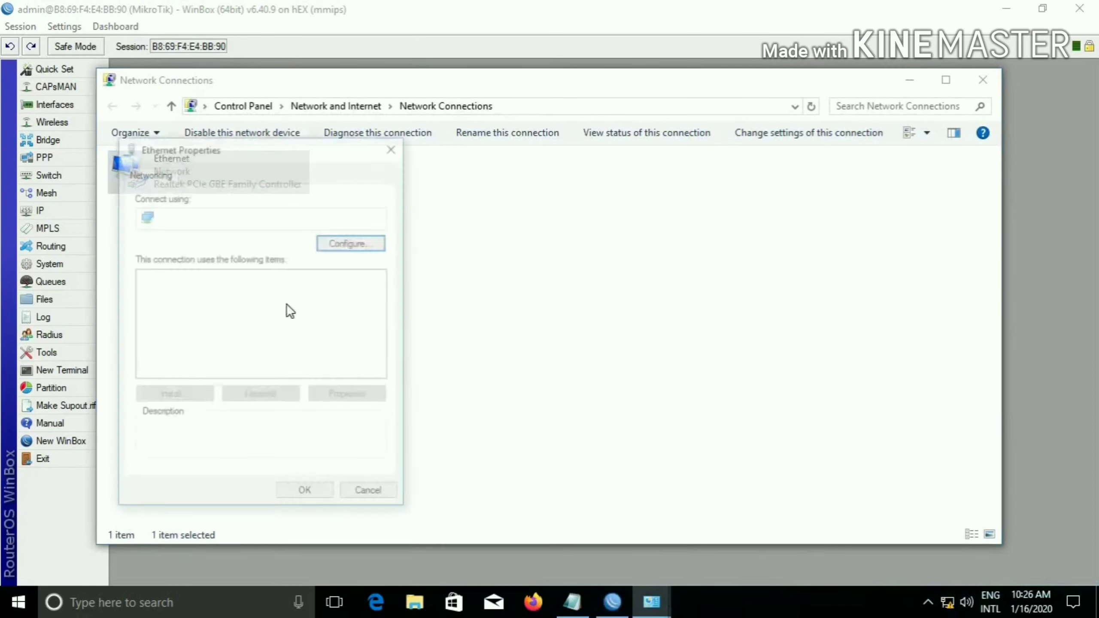
{"action": "left_click", "coordinate": [253, 320]}
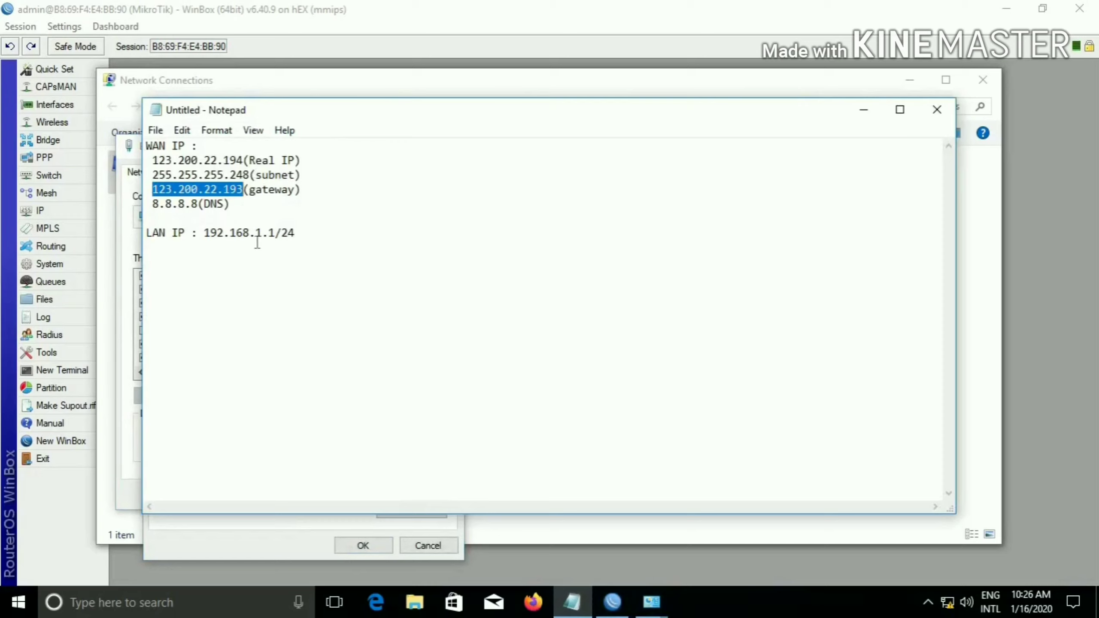
Add the host range 192.168.1.2-192.168.1.254 below the LAN IP in the Notepad notes and highlight its first address
{"action": "left_click", "coordinate": [257, 238]}
{"action": "left_click_drag", "start_coordinate": [297, 234], "coordinate": [206, 234]}
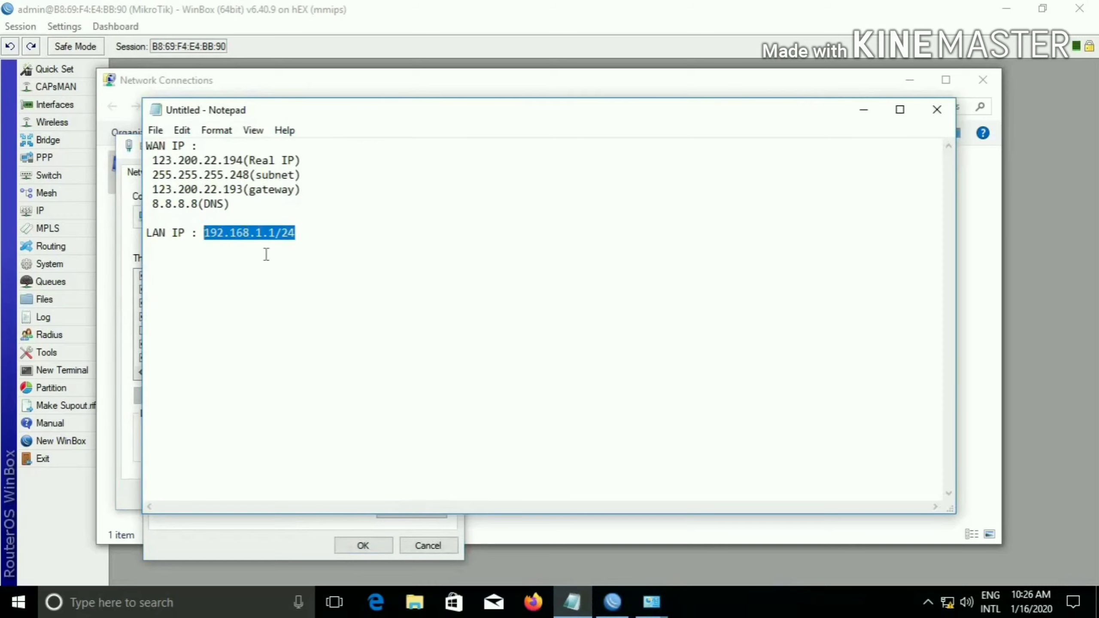
{"action": "left_click", "coordinate": [308, 234]}
{"action": "key", "text": "Return"}
{"action": "key", "text": "Return"}
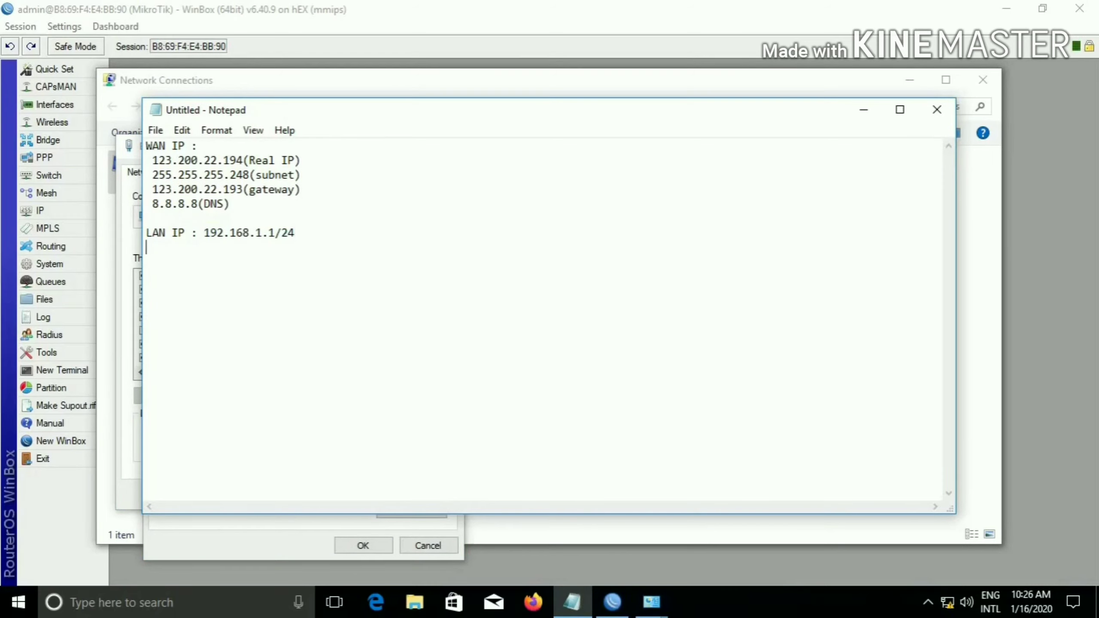
{"action": "type", "text": "192"}
{"action": "type", "text": "688"}
{"action": "key", "text": "BackSpace"}
{"action": "type", "text": ".1.2-192.1"}
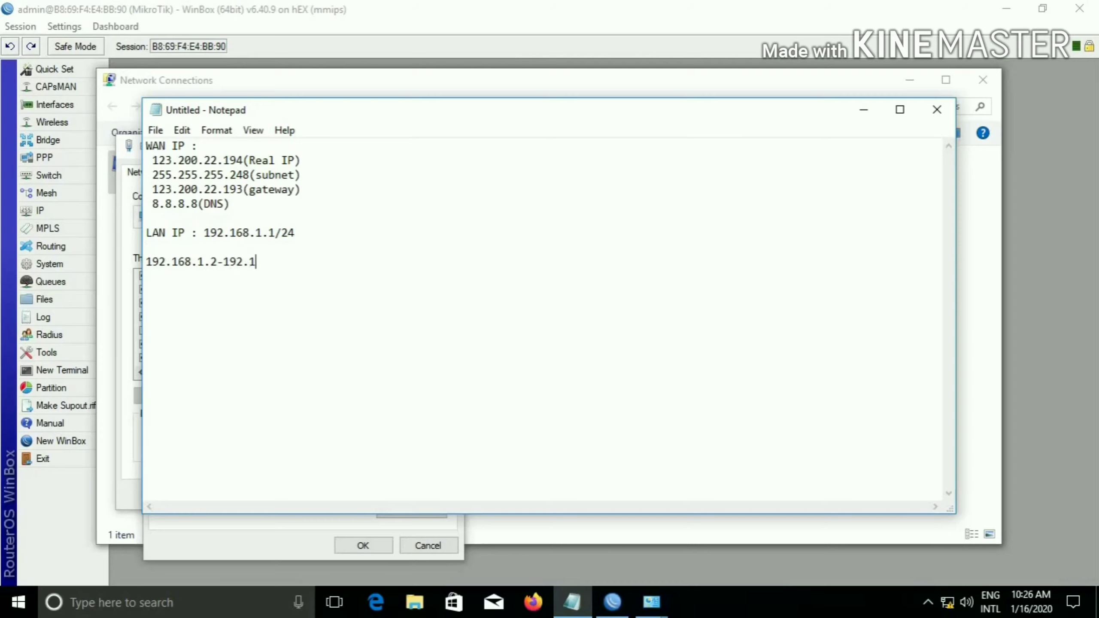
{"action": "type", "text": "68.1.254"}
{"action": "key", "text": "Return"}
{"action": "left_click_drag", "start_coordinate": [146, 275], "coordinate": [147, 261]}
{"action": "left_click", "coordinate": [243, 254]}
{"action": "left_click_drag", "start_coordinate": [217, 267], "coordinate": [148, 261]}
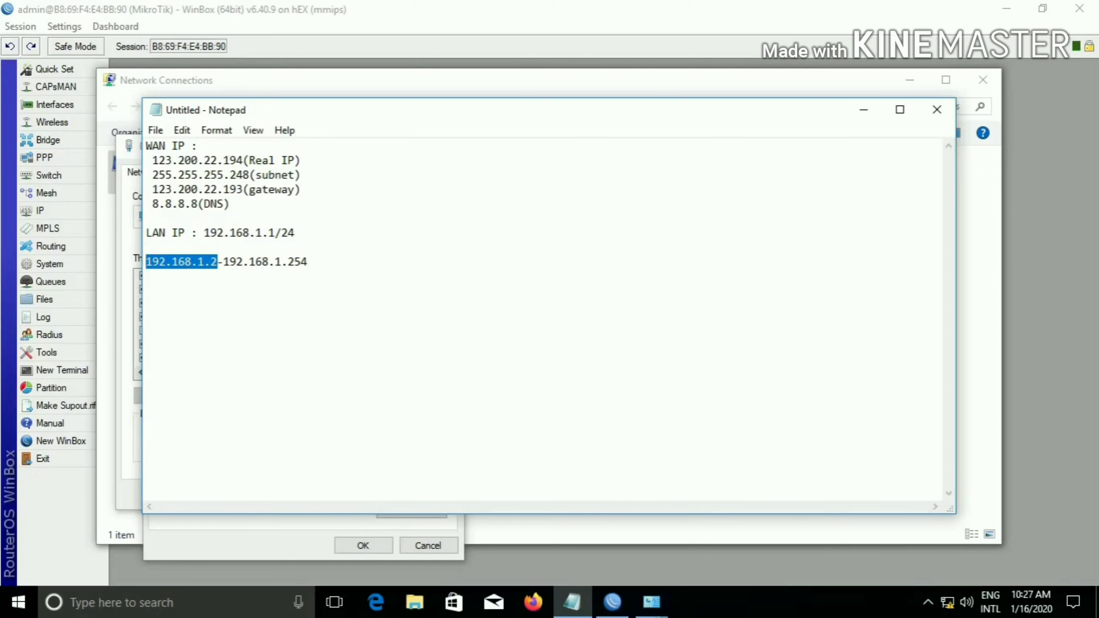
Return to the Ethernet IPv4 properties and set IP address 192.168.1.2, subnet mask 255.255.255.0 and default gateway 192.168.1.1
{"action": "left_click", "coordinate": [651, 602]}
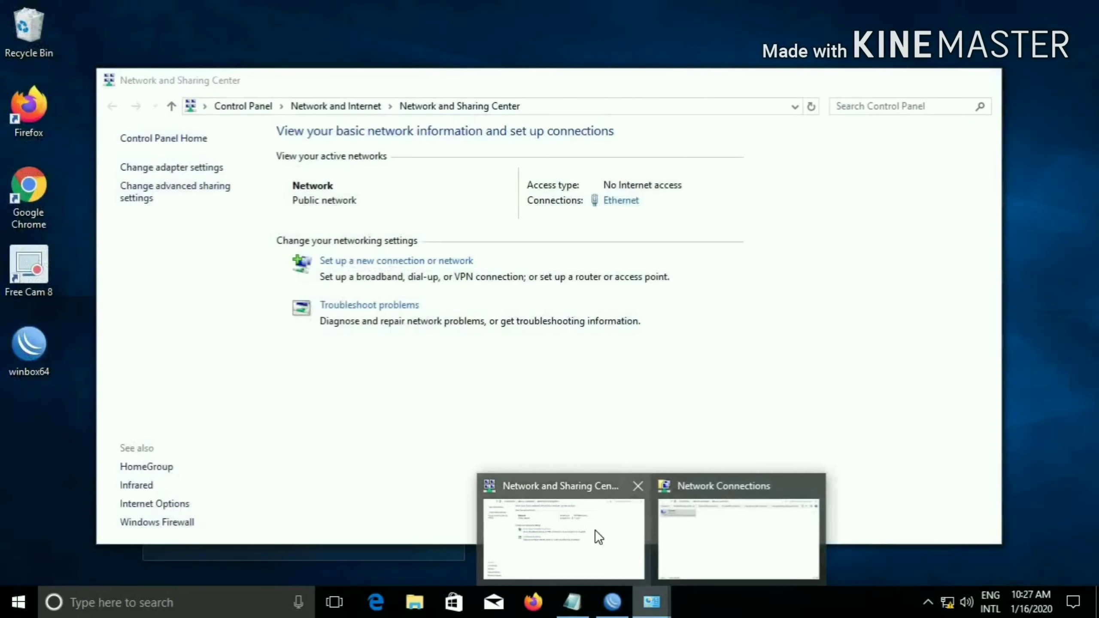
{"action": "left_click", "coordinate": [595, 527]}
{"action": "mouse_move", "coordinate": [669, 590]}
{"action": "left_click", "coordinate": [688, 543]}
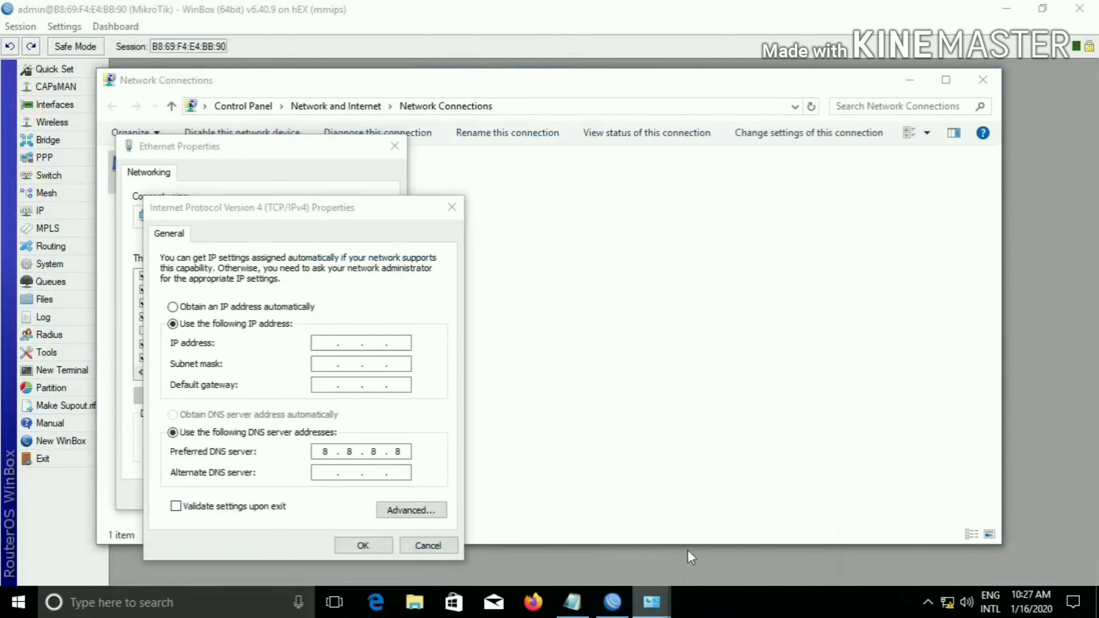
{"action": "left_click", "coordinate": [326, 342]}
{"action": "type", "text": "192.168.1.2"}
Switch to WinBox and check the router's LAN address in the IP address list
{"action": "left_click", "coordinate": [613, 603]}
{"action": "left_click", "coordinate": [53, 210]}
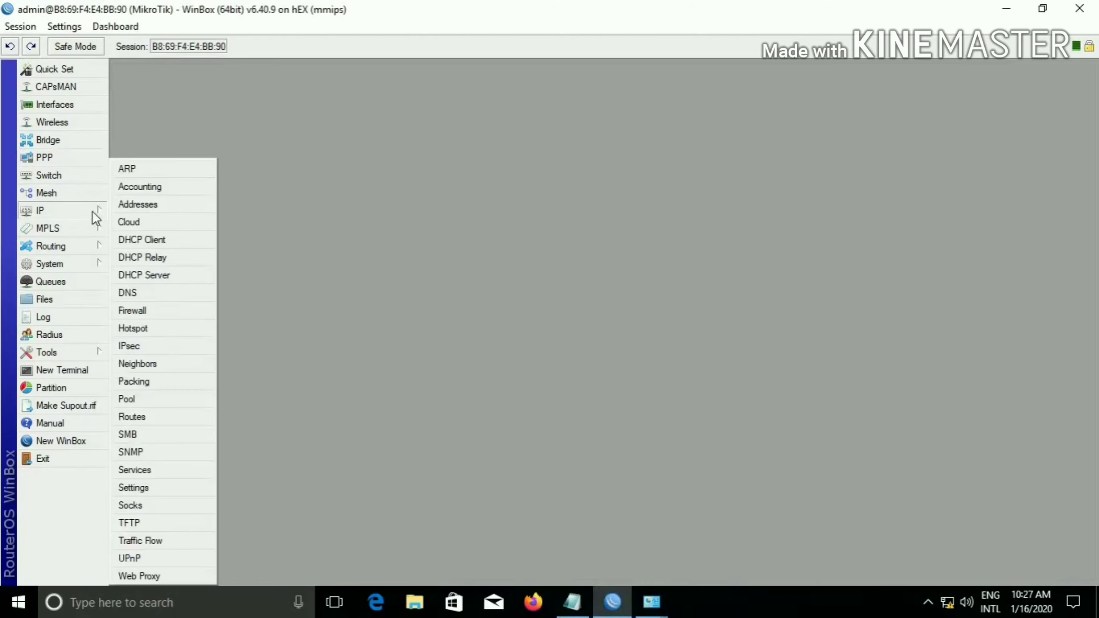
{"action": "left_click", "coordinate": [130, 205]}
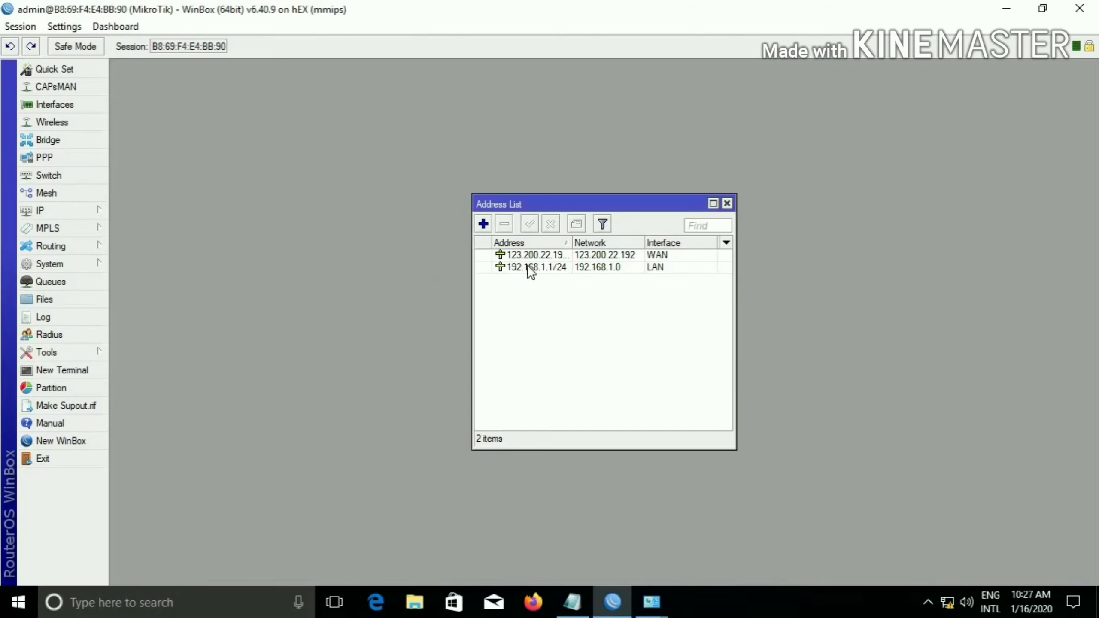
Return to Network Connections, save the adapter's IPv4 settings and close the Ethernet properties
{"action": "left_click", "coordinate": [652, 603]}
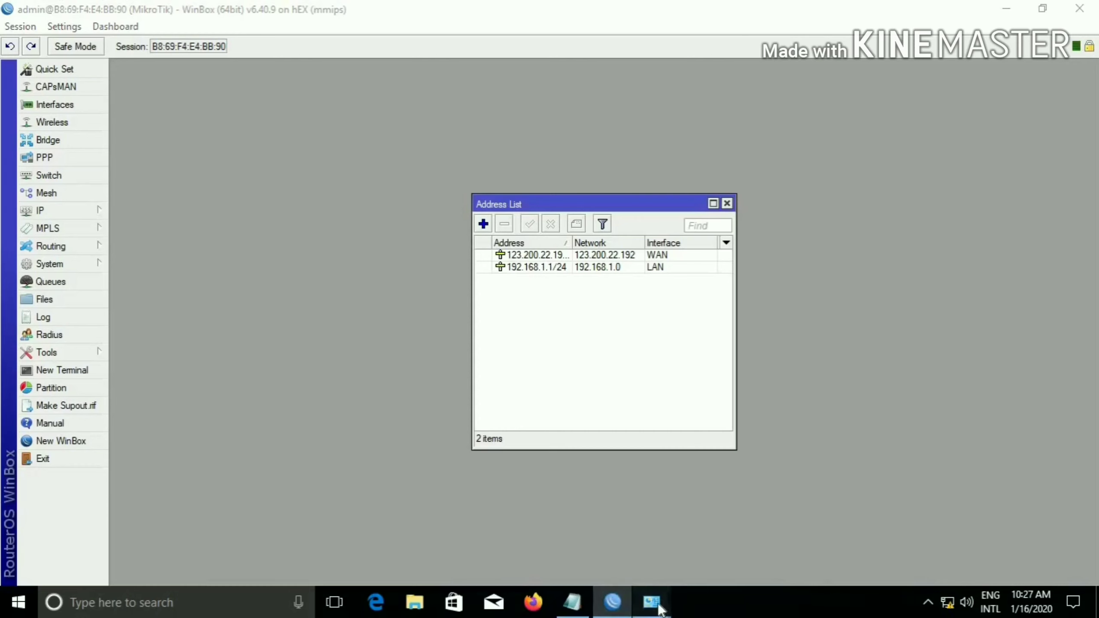
{"action": "left_click", "coordinate": [685, 547]}
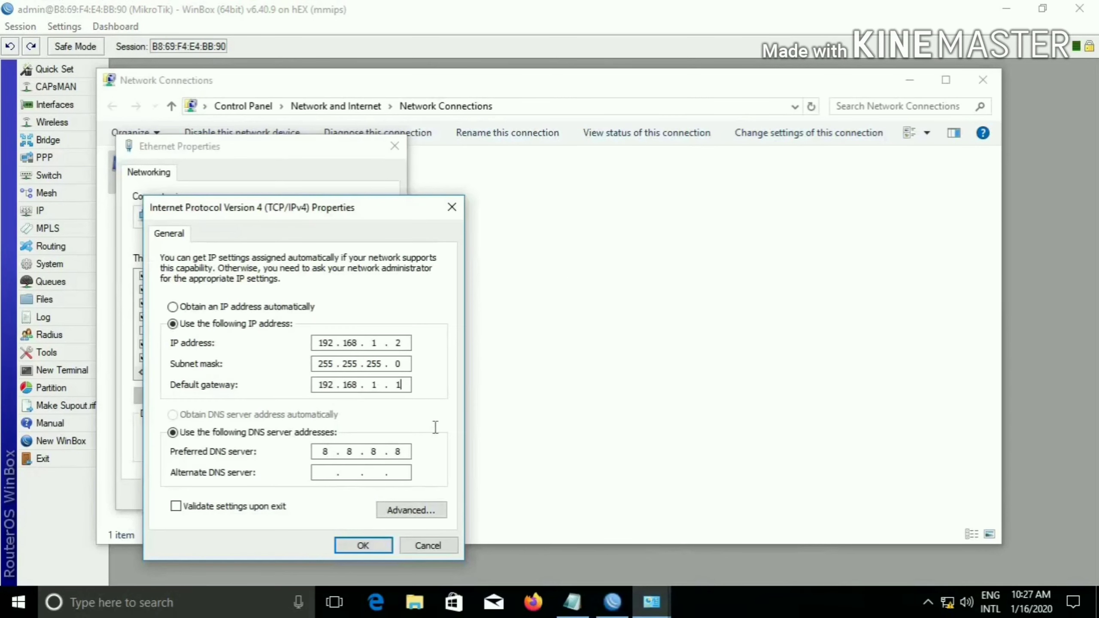
{"action": "left_click", "coordinate": [376, 548]}
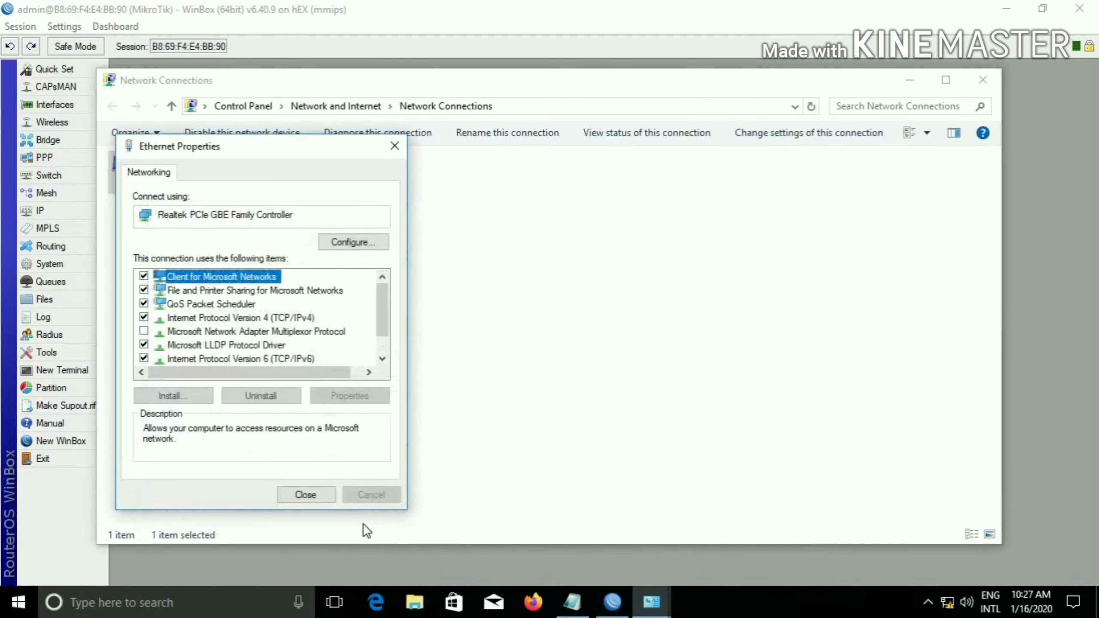
{"action": "left_click", "coordinate": [319, 493]}
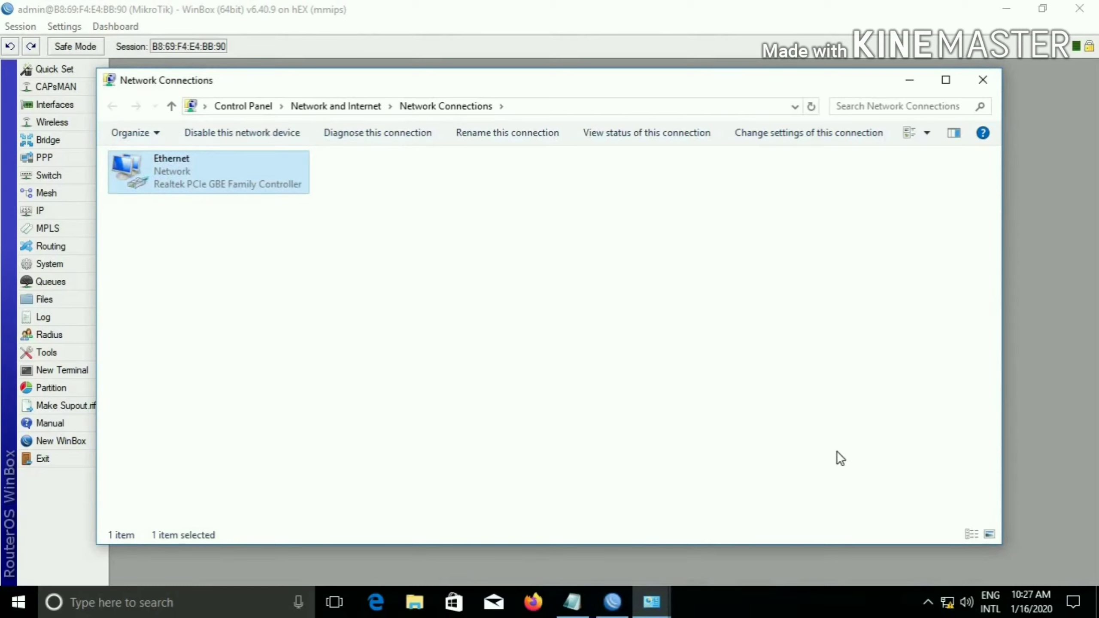
Check the active network in Network and Sharing Center, close it and minimise the Notepad notes
{"action": "mouse_move", "coordinate": [949, 601]}
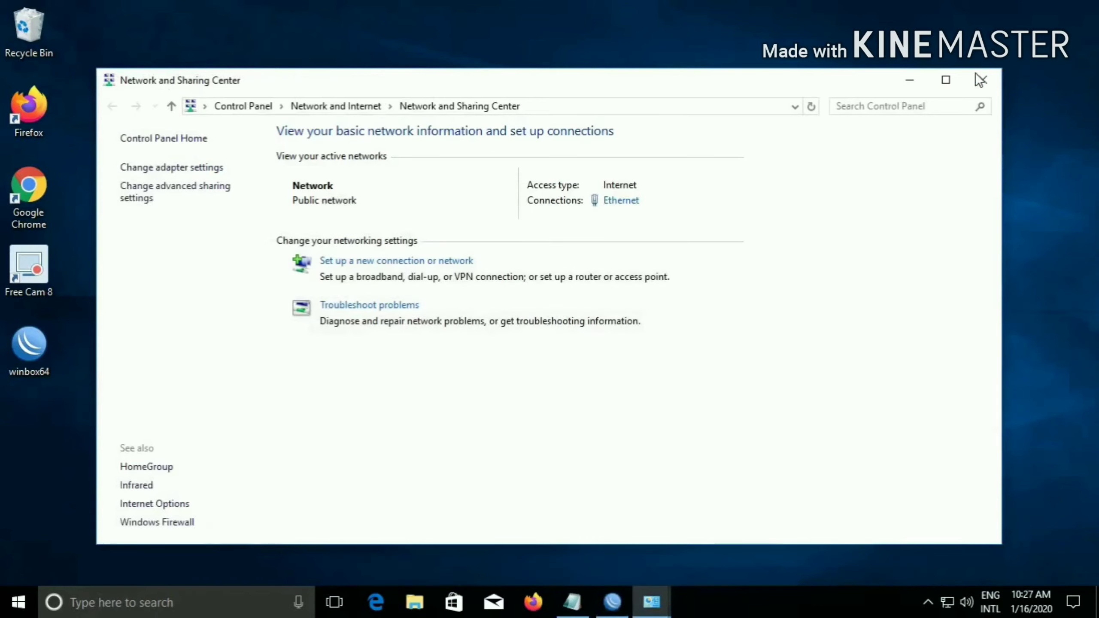
{"action": "left_click", "coordinate": [983, 78]}
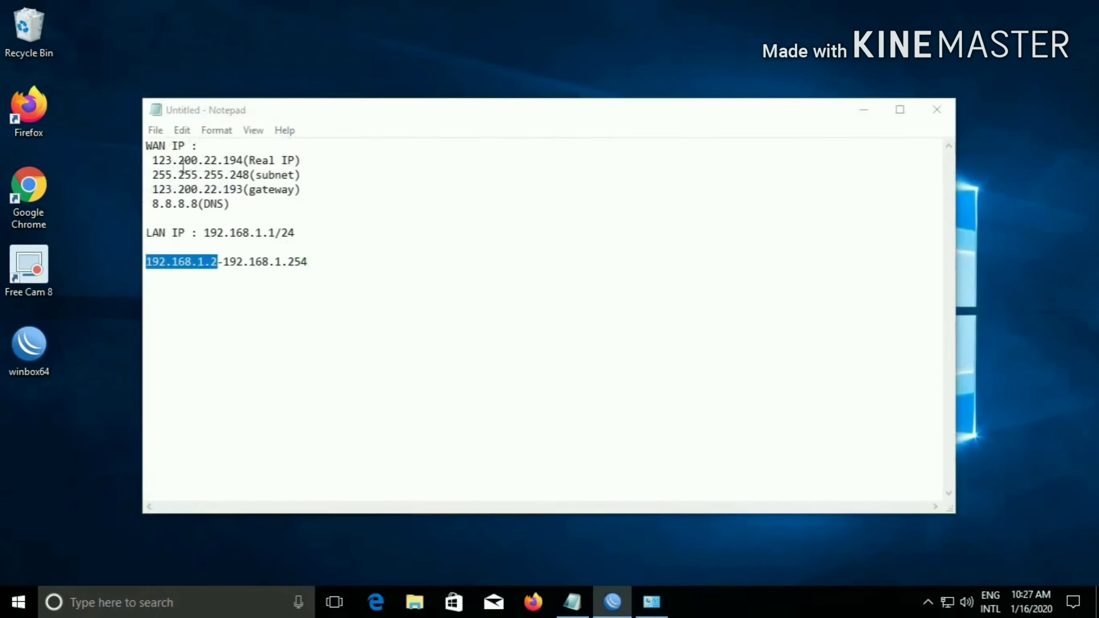
{"action": "left_click", "coordinate": [866, 110]}
Open Google Chrome, search for youtube to test the internet connection, and minimise the browser
{"action": "double_click", "coordinate": [29, 190]}
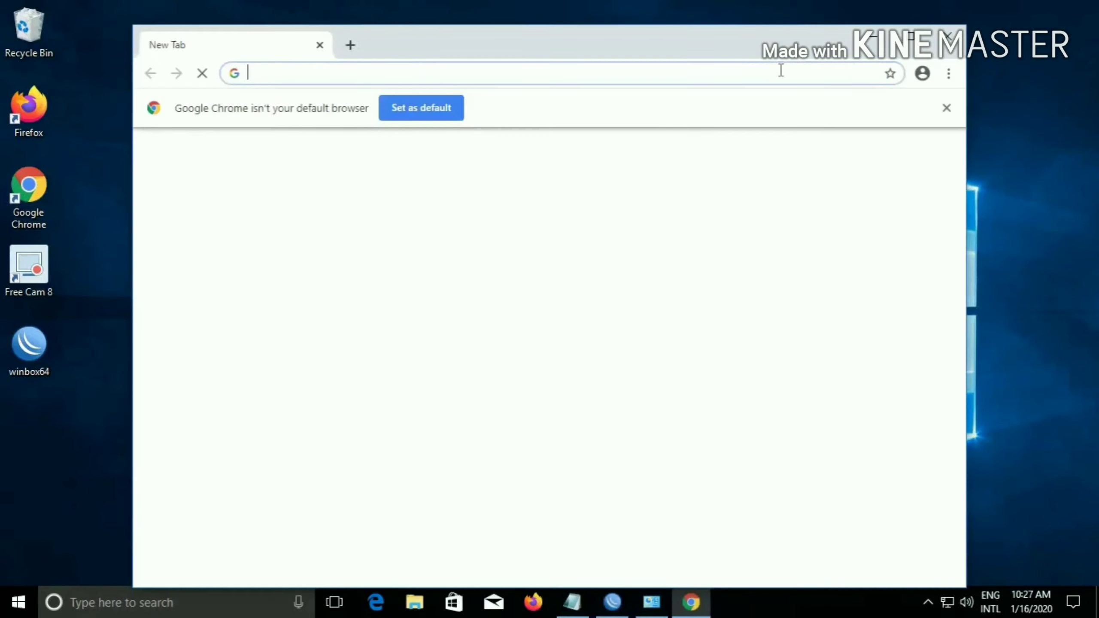
{"action": "left_click", "coordinate": [911, 43]}
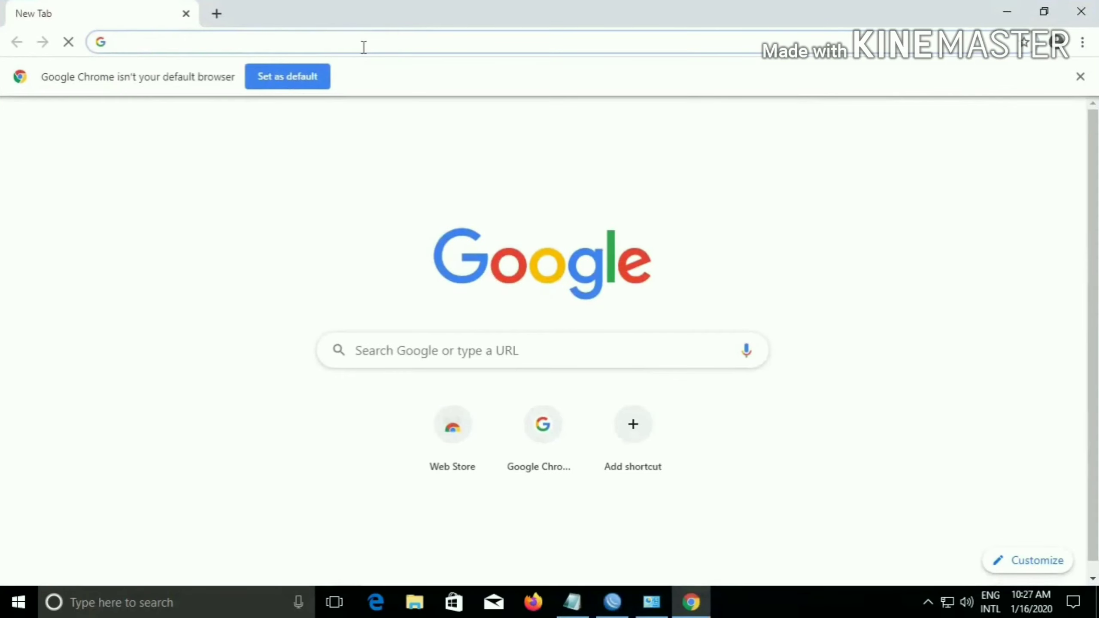
{"action": "type", "text": "yo"}
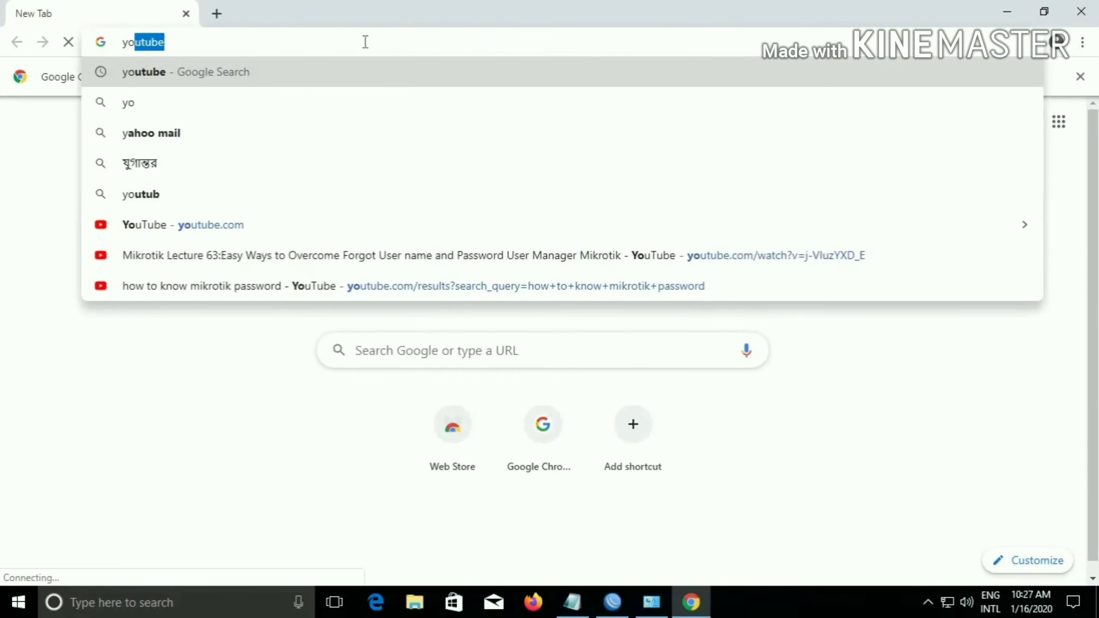
{"action": "left_click", "coordinate": [164, 72]}
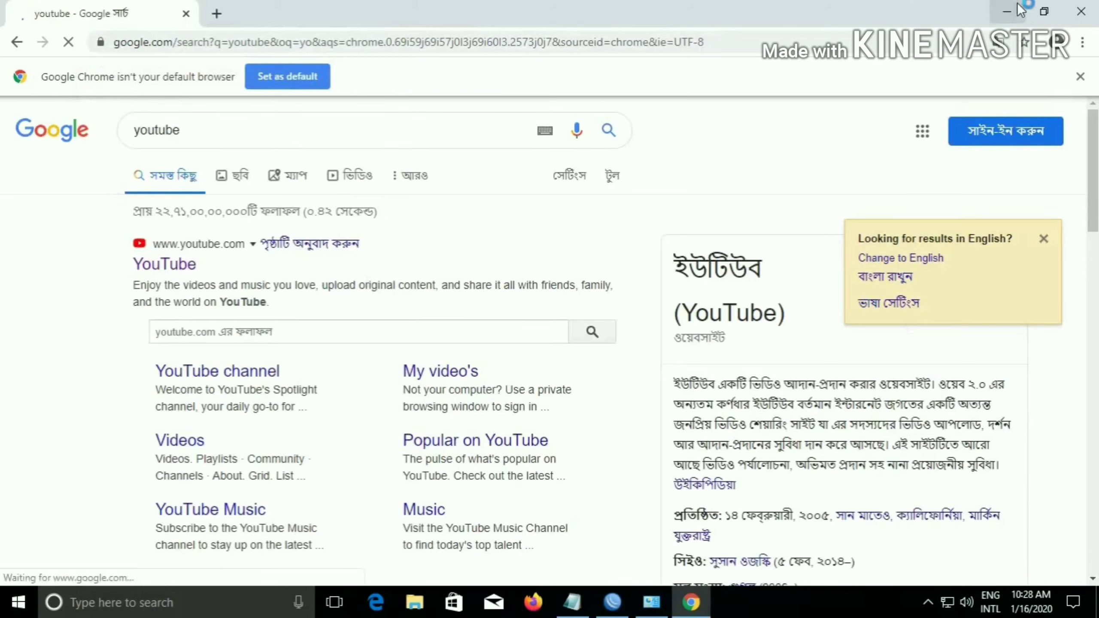
{"action": "left_click", "coordinate": [1007, 12]}
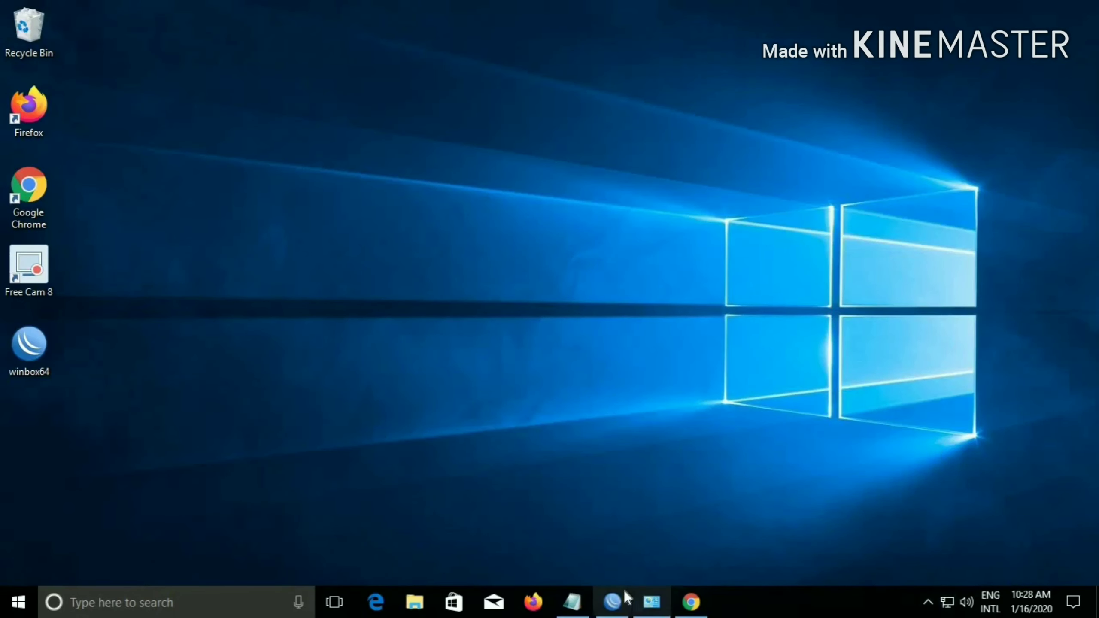
Return to Network Connections and set the Ethernet adapter's IPv4 properties to obtain an IP address automatically
{"action": "left_click", "coordinate": [651, 602]}
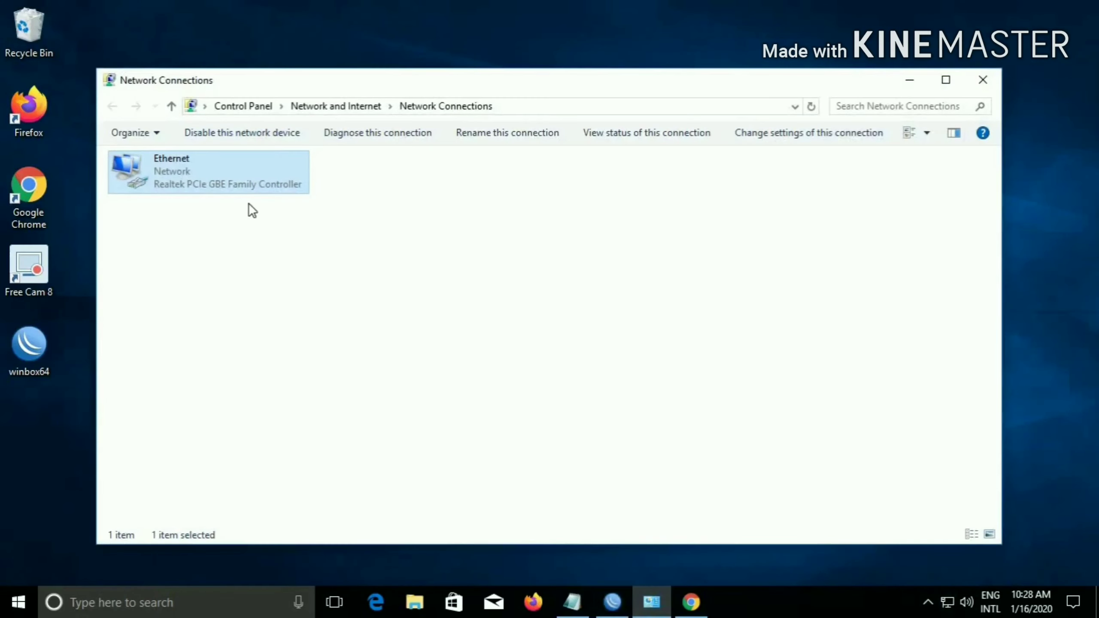
{"action": "right_click", "coordinate": [244, 174]}
{"action": "left_click", "coordinate": [303, 327]}
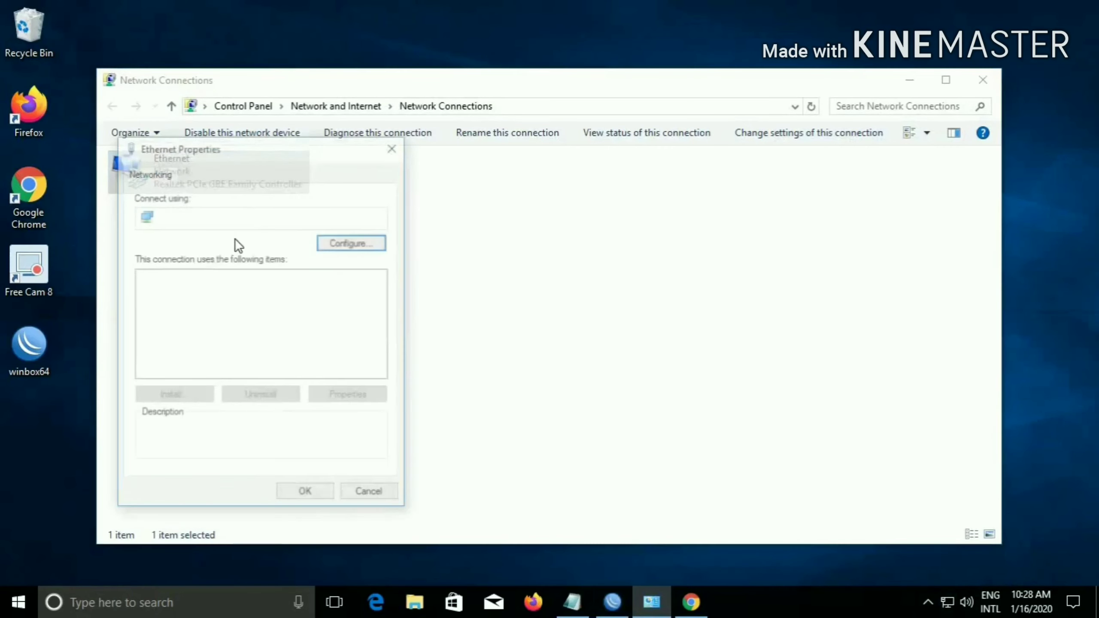
{"action": "left_click", "coordinate": [250, 319]}
{"action": "left_click", "coordinate": [378, 398]}
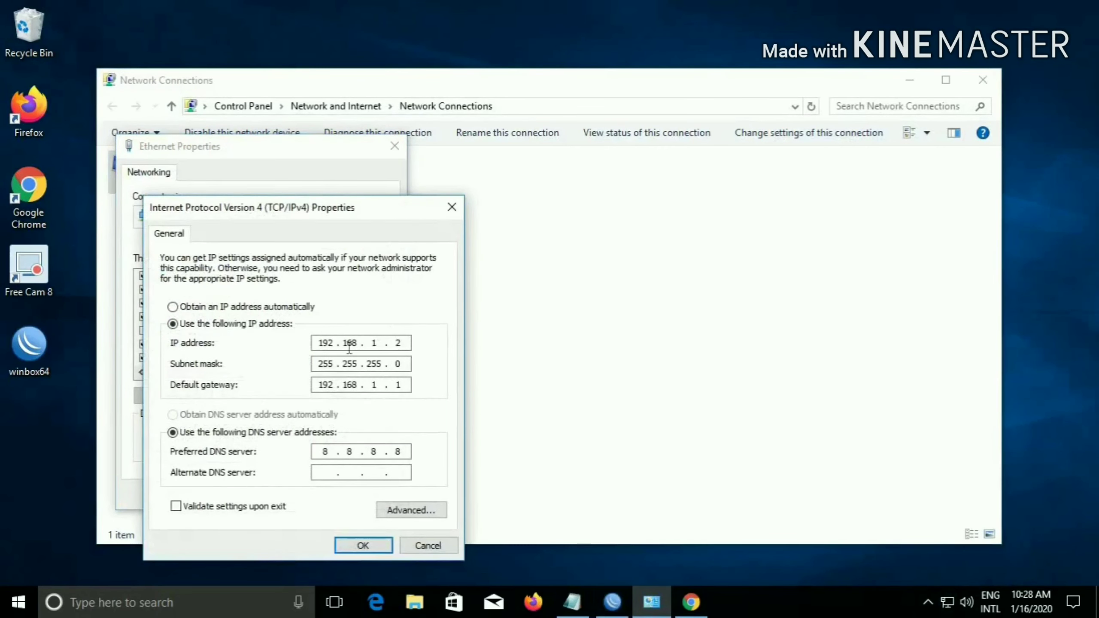
{"action": "left_click", "coordinate": [283, 308]}
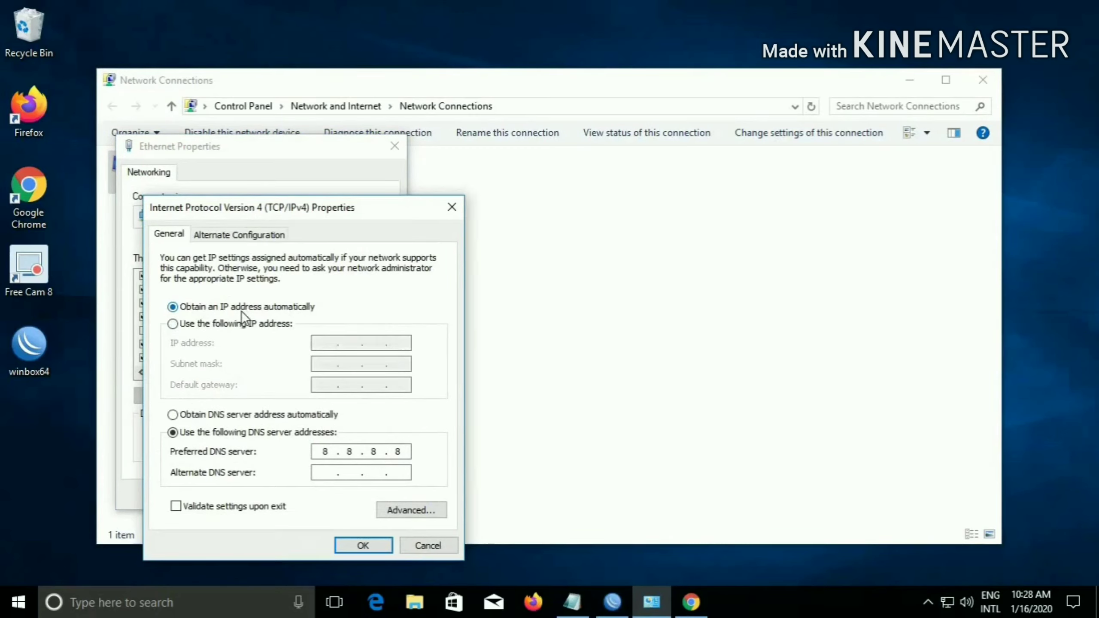
{"action": "left_click", "coordinate": [372, 547]}
{"action": "left_click", "coordinate": [328, 495]}
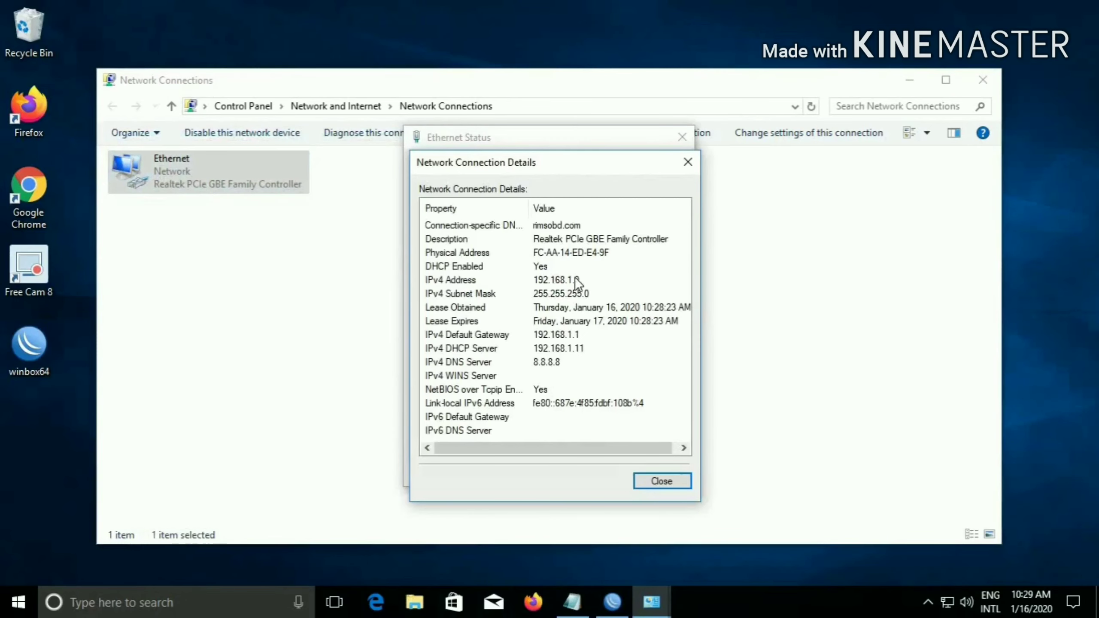
Review the Ethernet adapter's network connection details, and close its status and the Network Connections window
{"action": "left_click", "coordinate": [656, 478]}
{"action": "left_click", "coordinate": [683, 138]}
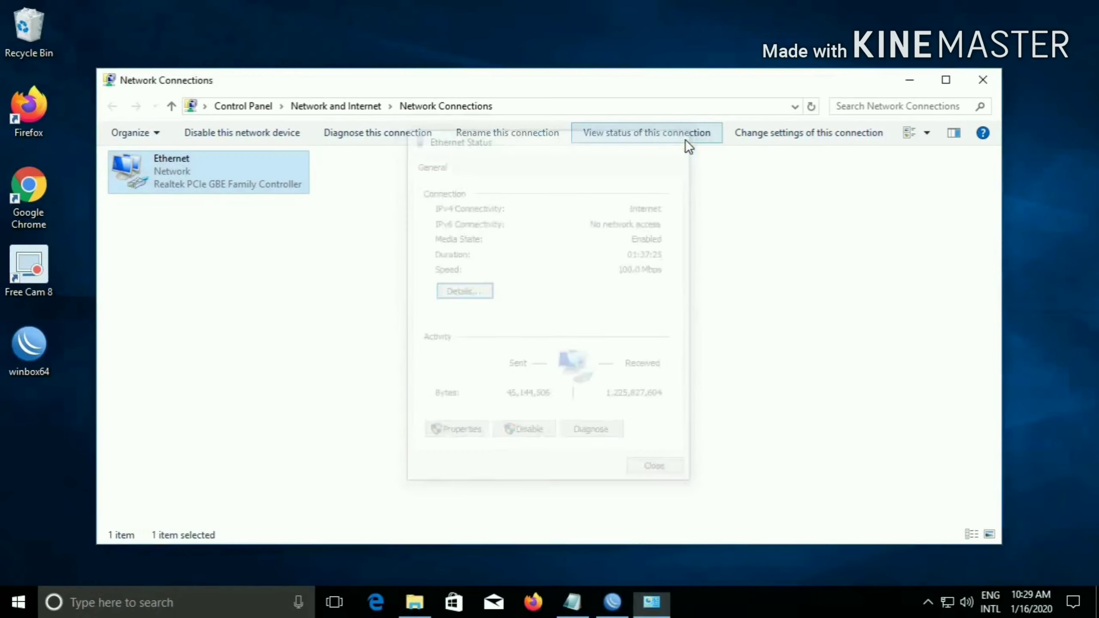
{"action": "left_click", "coordinate": [983, 80]}
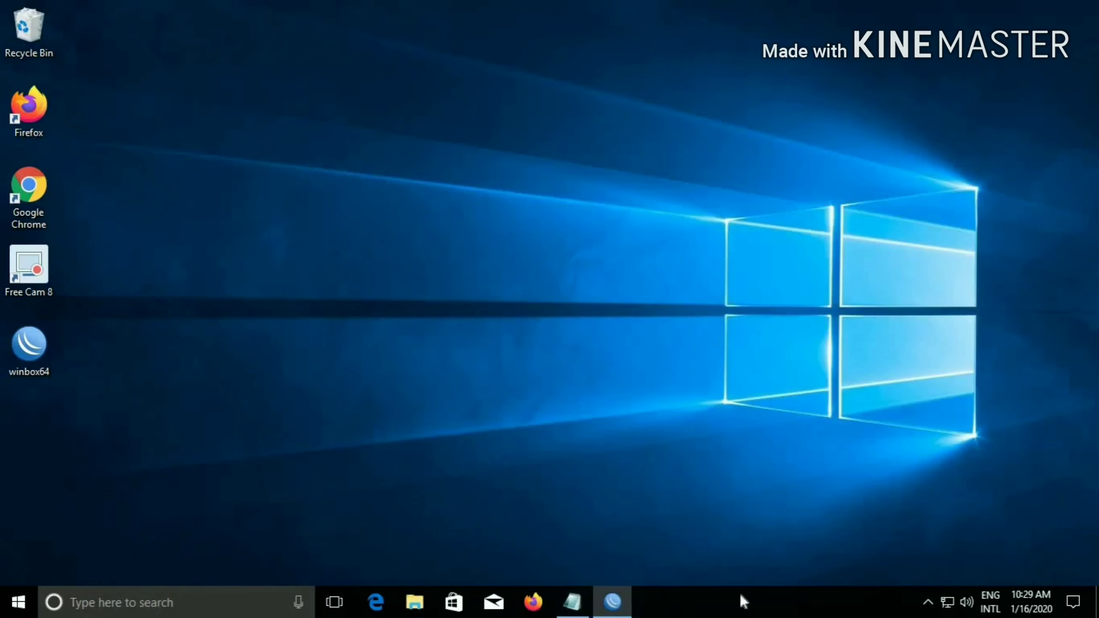
Switch to WinBox and start DHCP Setup for the router's DHCP server on the LAN interface
{"action": "left_click", "coordinate": [608, 601]}
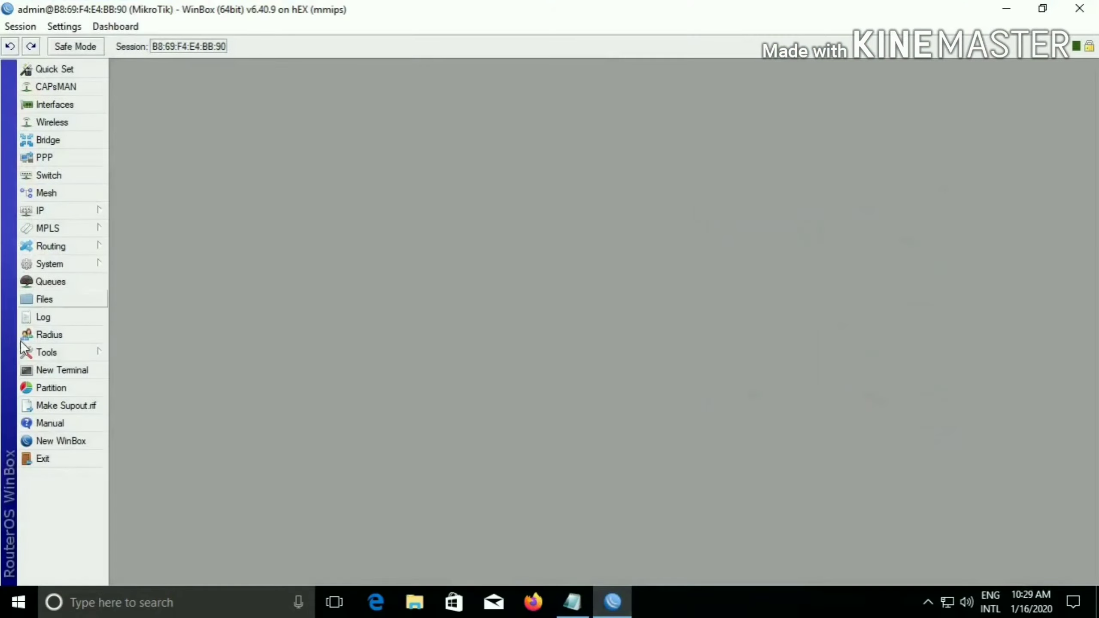
{"action": "left_click", "coordinate": [48, 207]}
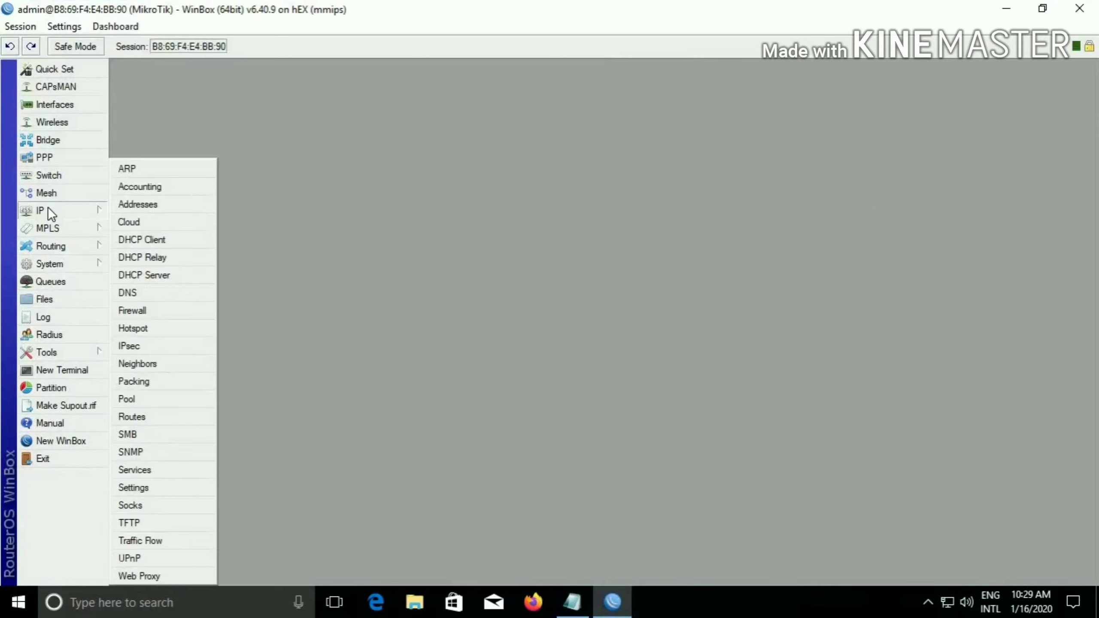
{"action": "left_click", "coordinate": [146, 275]}
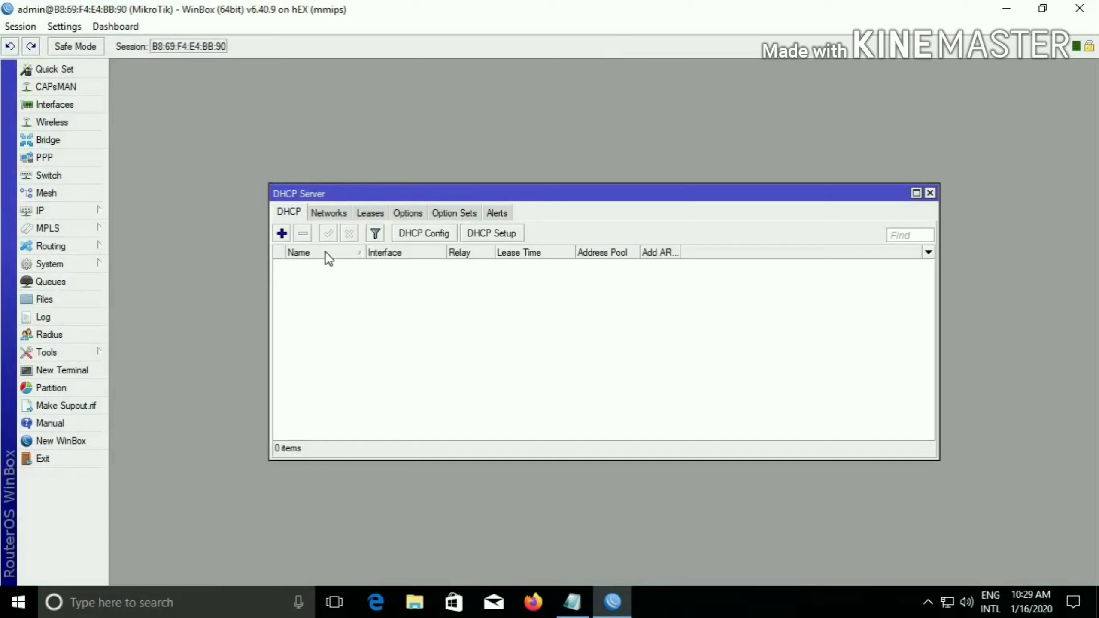
{"action": "left_click", "coordinate": [494, 233]}
{"action": "left_click", "coordinate": [620, 319]}
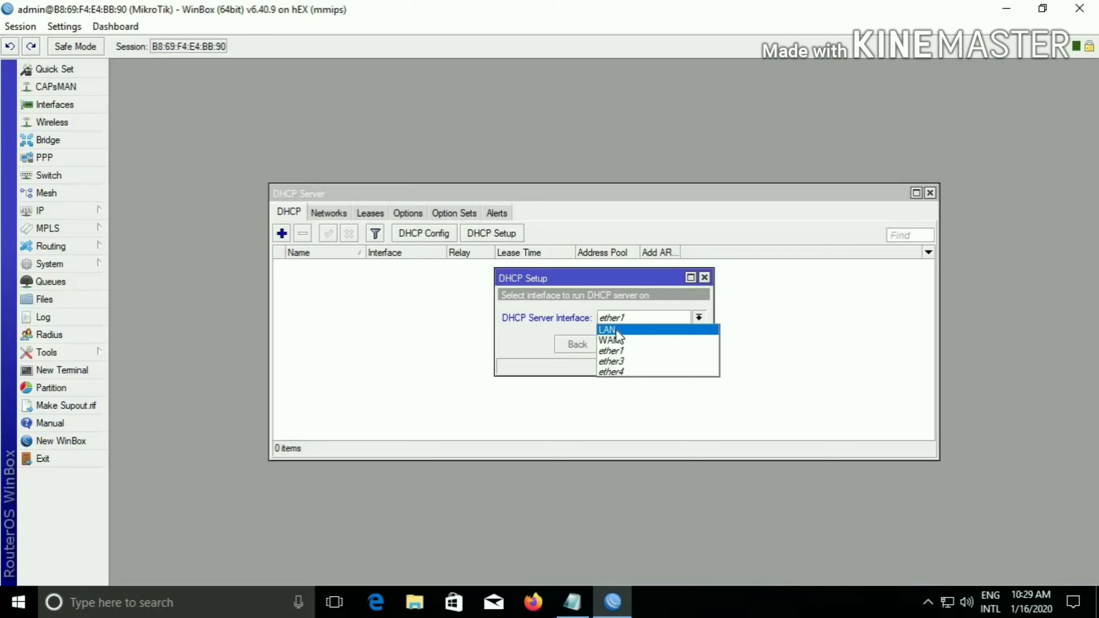
{"action": "left_click", "coordinate": [616, 329]}
{"action": "left_click", "coordinate": [627, 344]}
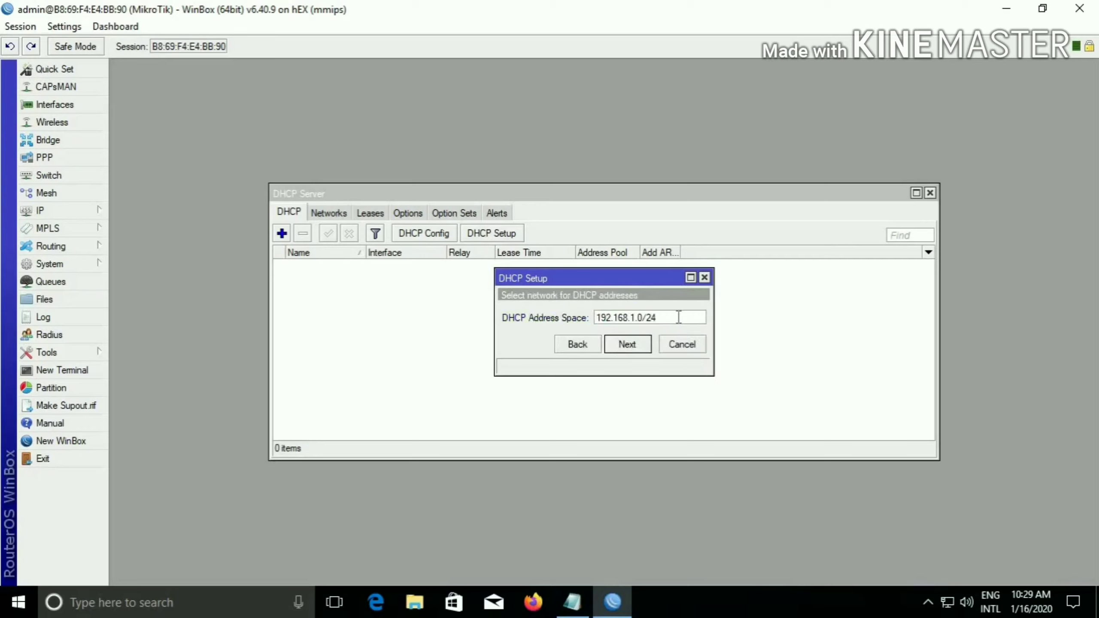
Accept the DHCP address space 192.168.1.0/24 and the proposed gateway for the DHCP network
{"action": "left_click_drag", "start_coordinate": [654, 323], "coordinate": [595, 321]}
{"action": "left_click", "coordinate": [638, 349]}
{"action": "left_click_drag", "start_coordinate": [689, 318], "coordinate": [615, 334]}
{"action": "left_click", "coordinate": [631, 340]}
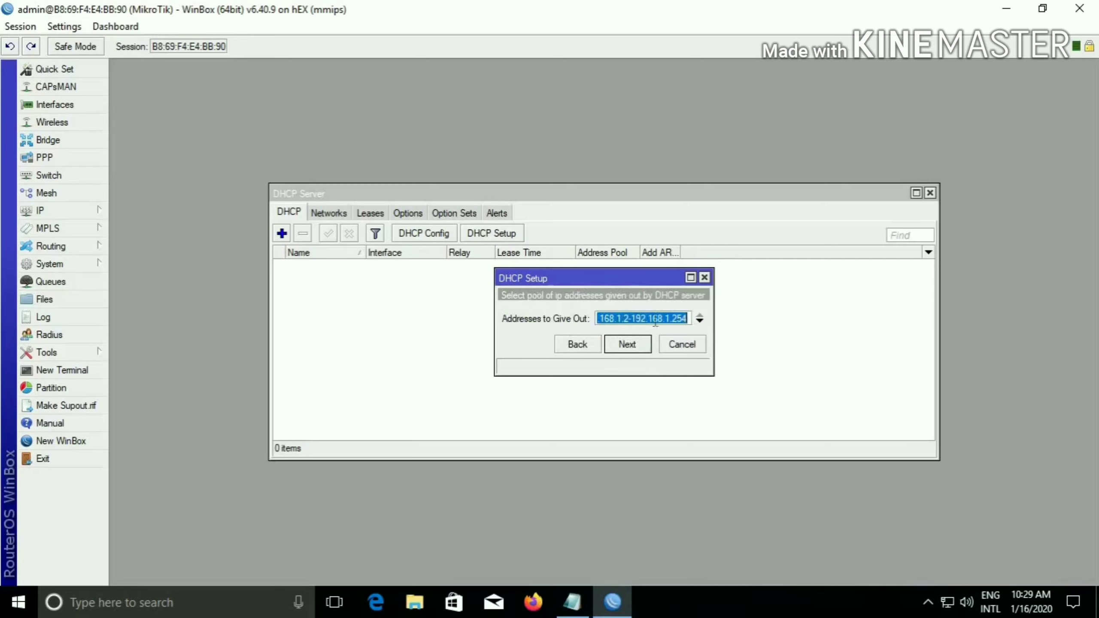
Compare the DHCP pool with the host range in Notepad and accept 192.168.1.2-192.168.1.254 as the addresses to give out
{"action": "left_click", "coordinate": [631, 325]}
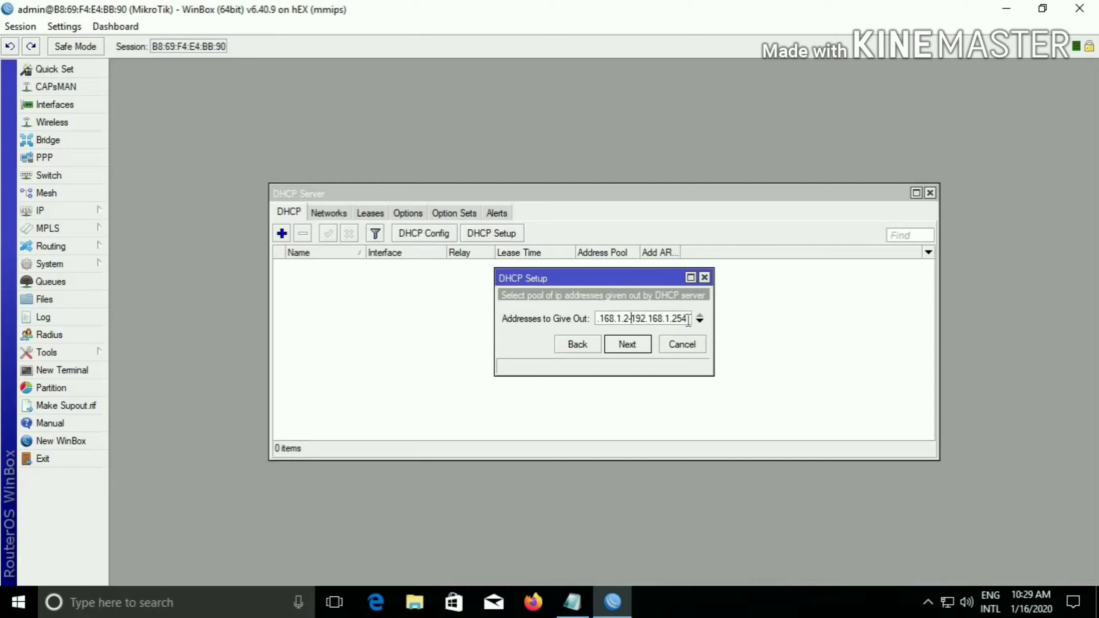
{"action": "left_click_drag", "start_coordinate": [689, 318], "coordinate": [586, 325]}
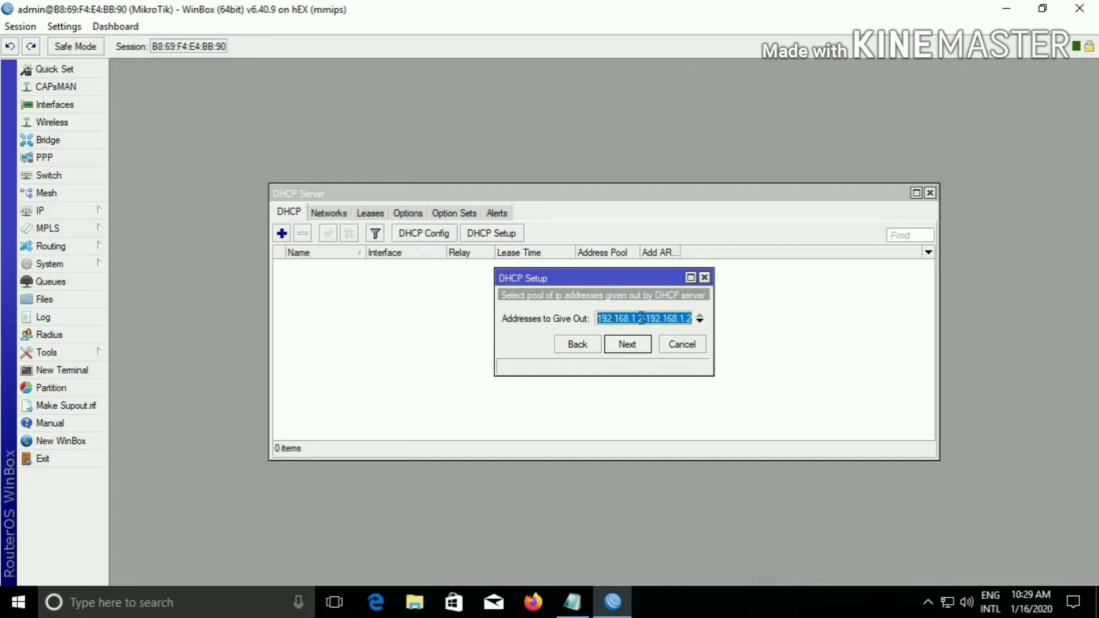
{"action": "left_click", "coordinate": [689, 319]}
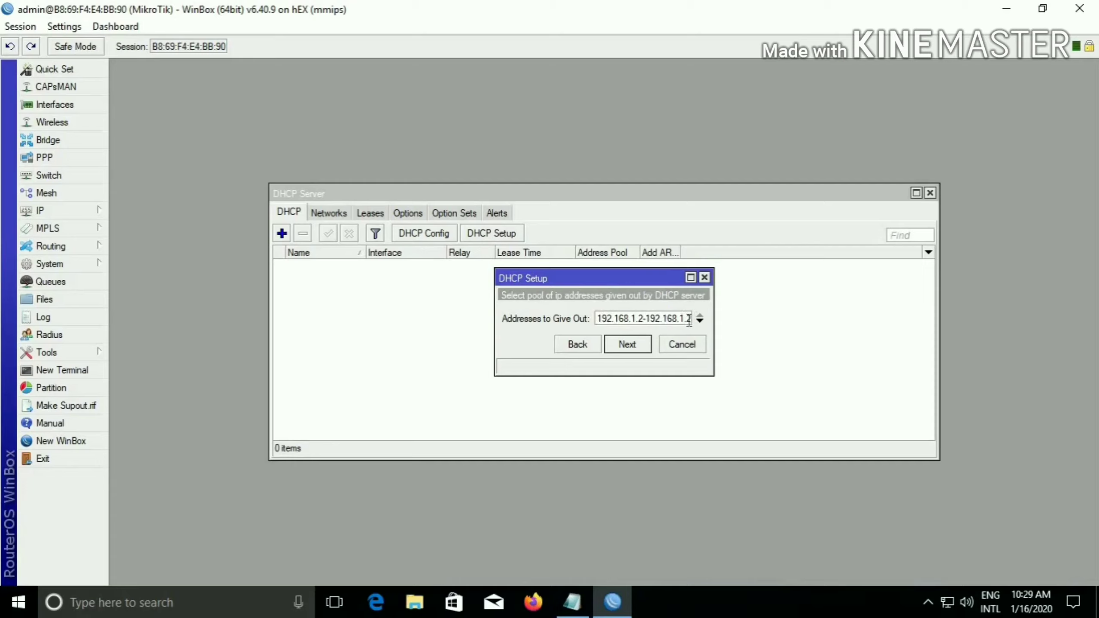
{"action": "key", "text": "End"}
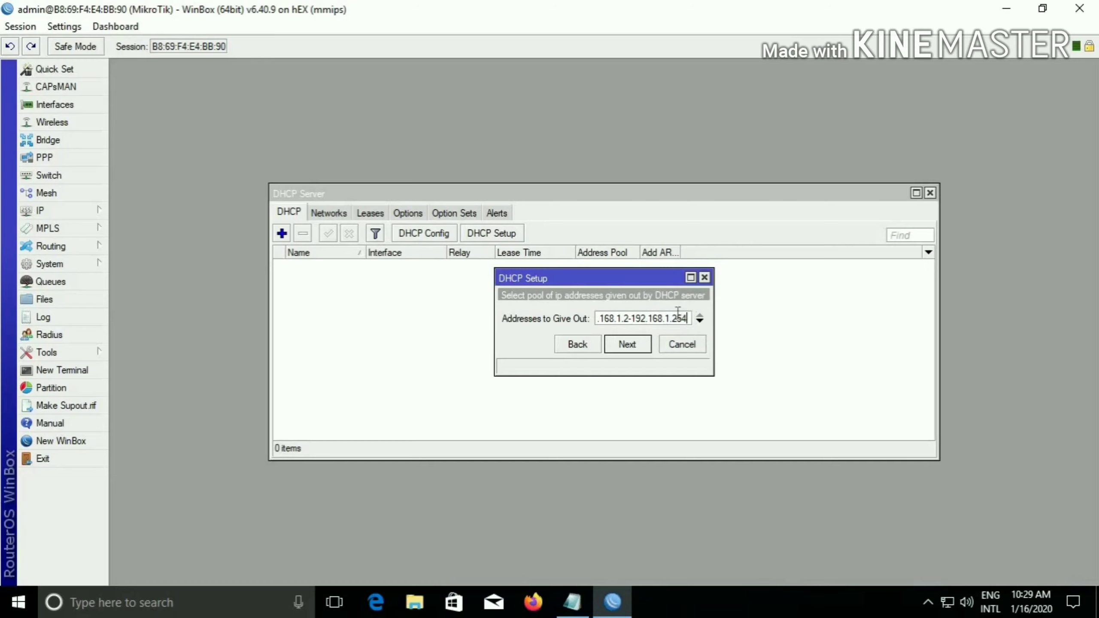
{"action": "left_click", "coordinate": [571, 611]}
{"action": "left_click", "coordinate": [355, 261]}
{"action": "left_click_drag", "start_coordinate": [356, 262], "coordinate": [131, 267]}
{"action": "left_click", "coordinate": [514, 299]}
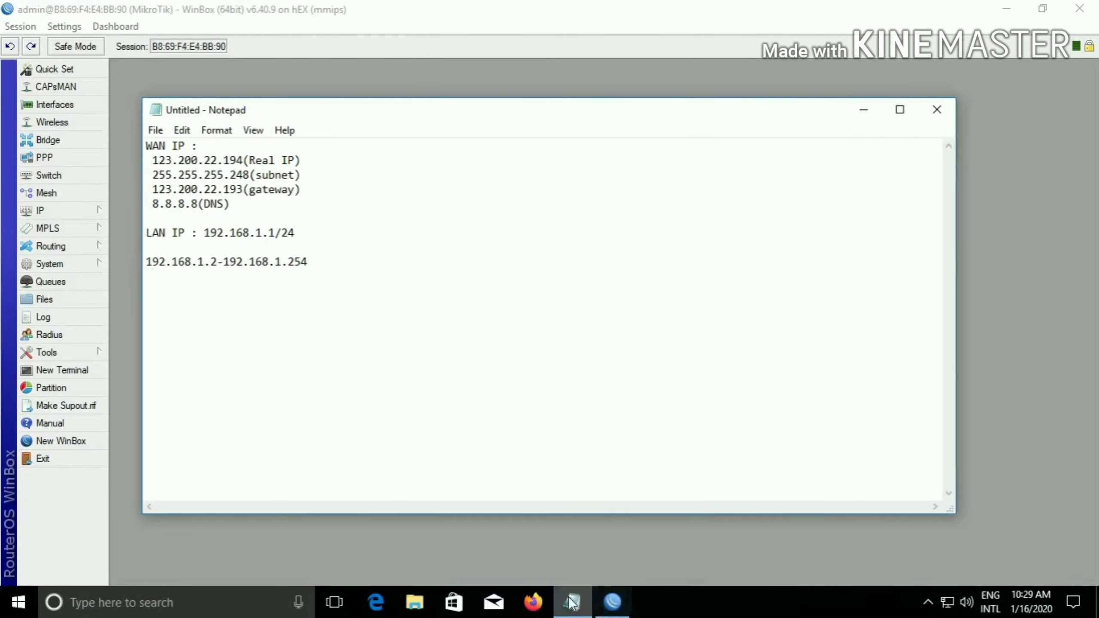
{"action": "left_click", "coordinate": [610, 603]}
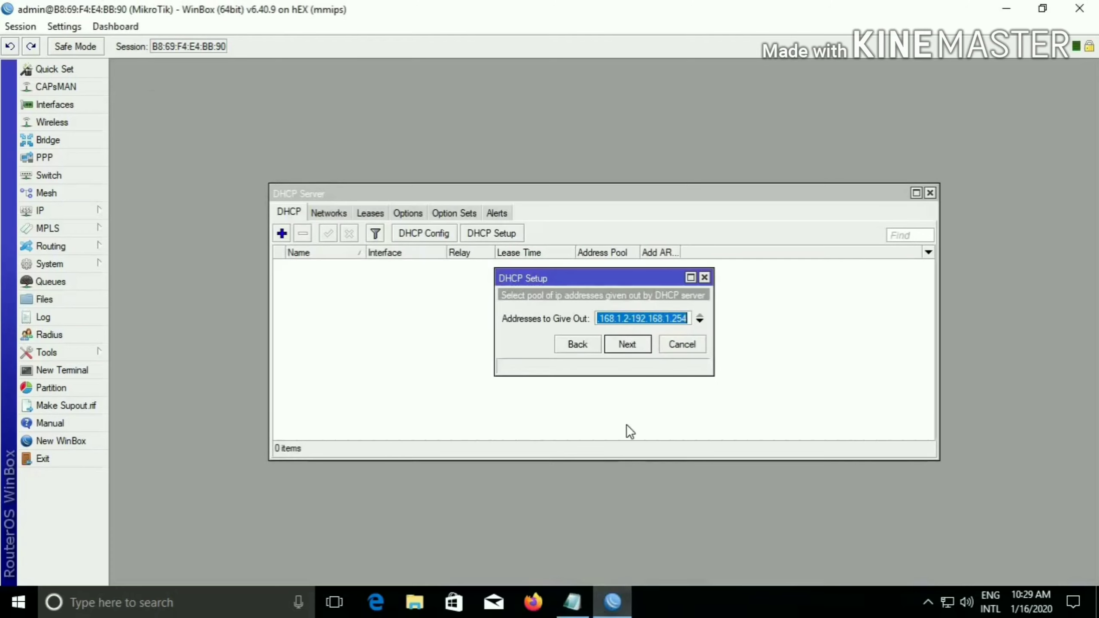
{"action": "left_click", "coordinate": [629, 343]}
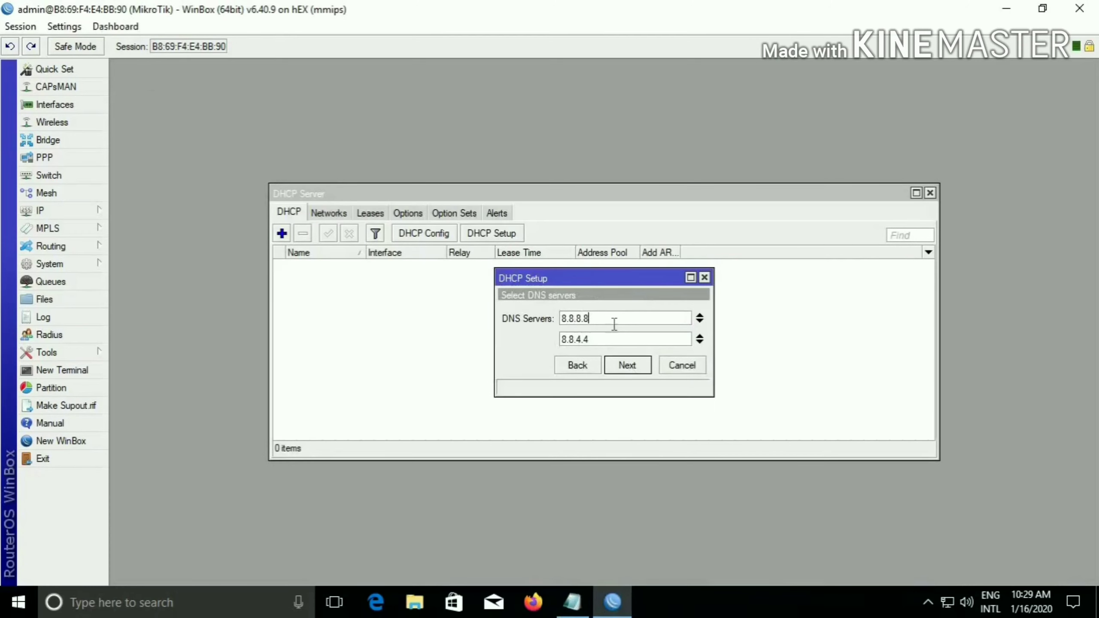
Accept DNS servers 8.8.8.8 and 8.8.4.4 and the 00:10:00 lease time, finish DHCP Setup and close the DHCP Server window
{"action": "left_click_drag", "start_coordinate": [613, 319], "coordinate": [531, 346]}
{"action": "left_click", "coordinate": [627, 365]}
{"action": "left_click", "coordinate": [629, 343]}
{"action": "left_click", "coordinate": [596, 332]}
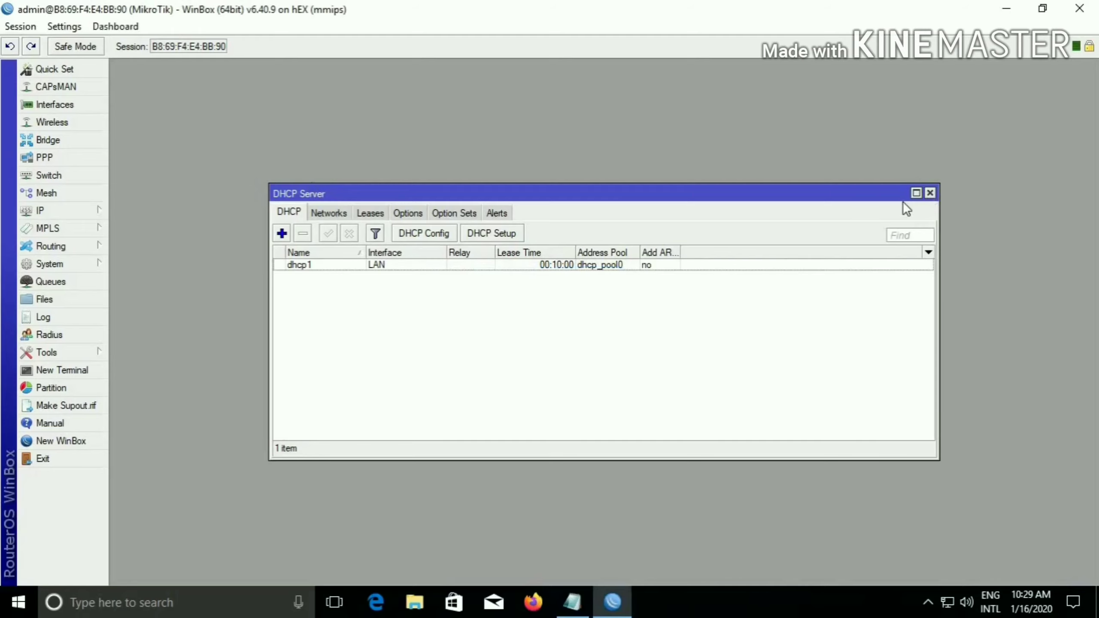
{"action": "left_click", "coordinate": [930, 193]}
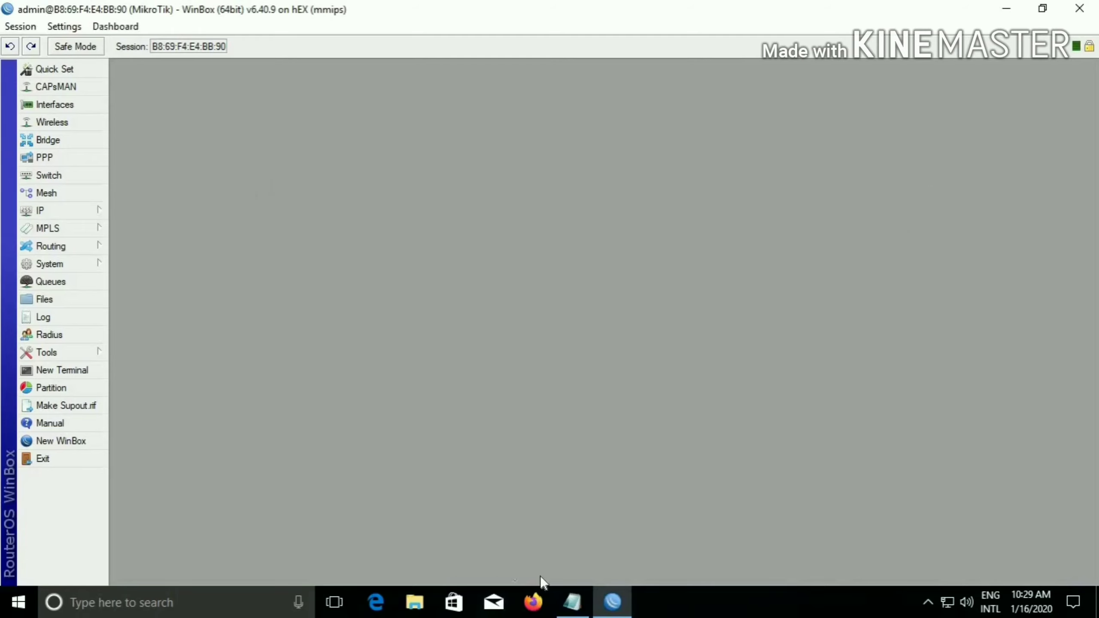
Switch to Google Chrome and open YouTube from the search results to test the connection
{"action": "left_click", "coordinate": [1077, 8]}
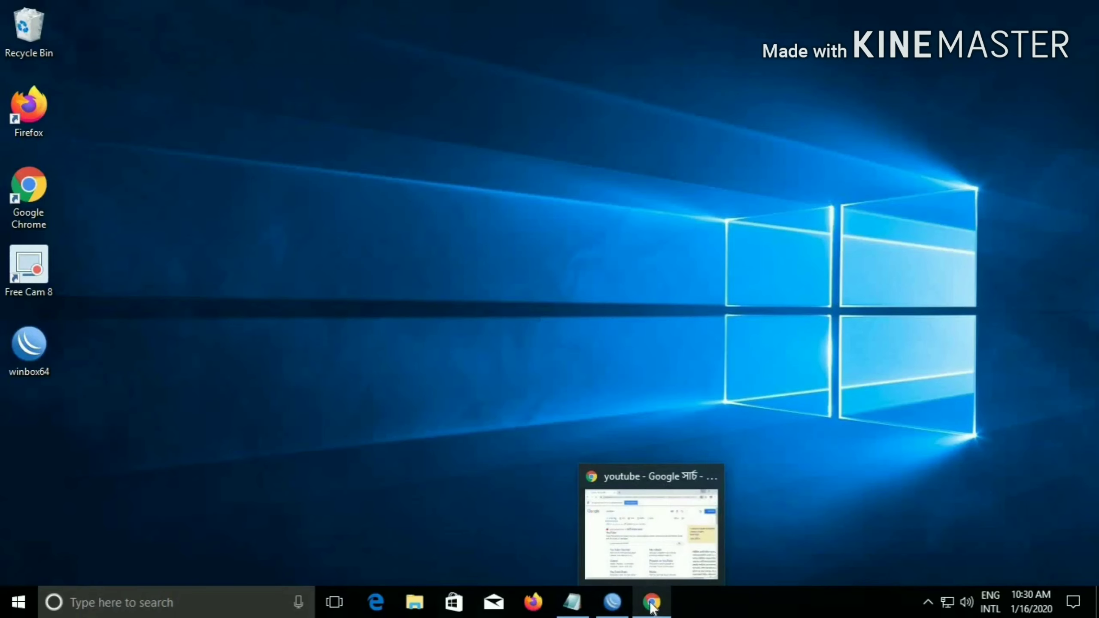
{"action": "left_click", "coordinate": [651, 603]}
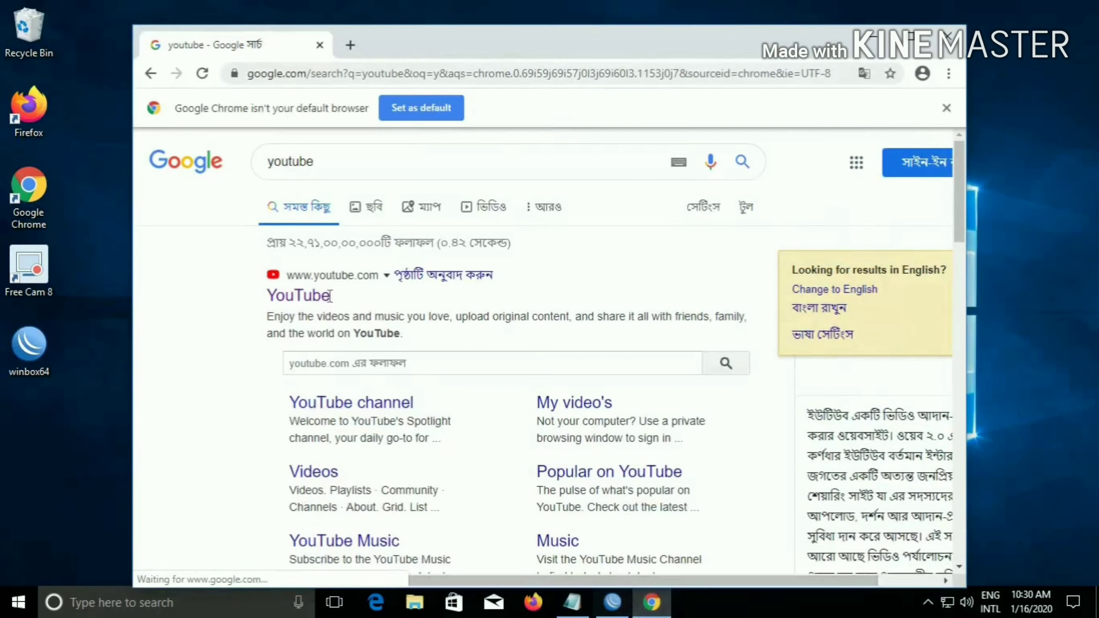
{"action": "left_click", "coordinate": [875, 36]}
{"action": "mouse_move", "coordinate": [652, 602]}
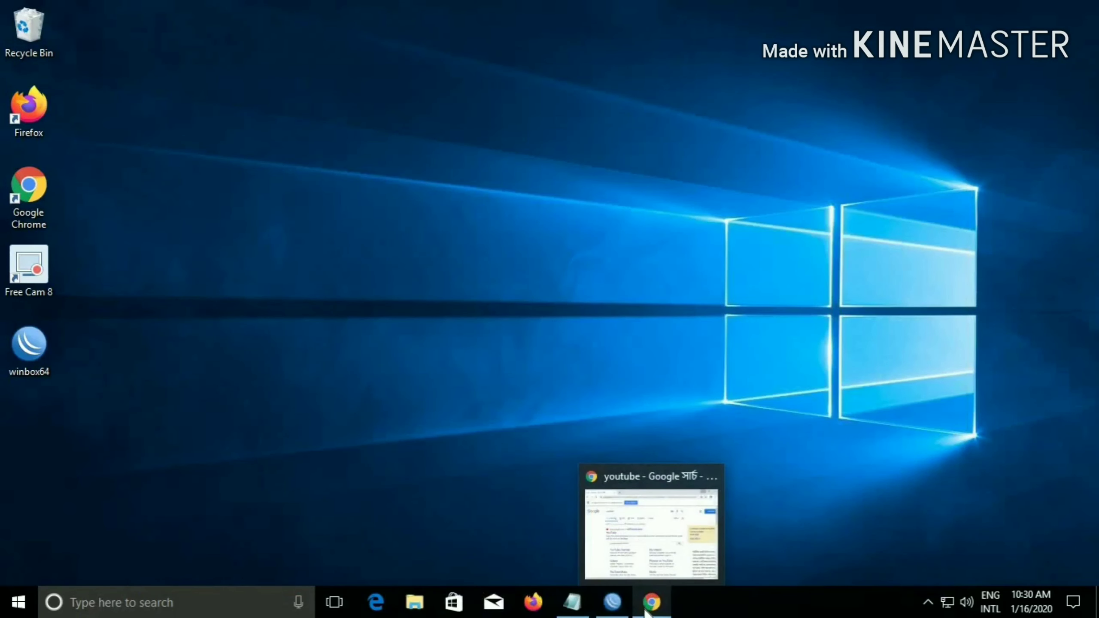
{"action": "left_click", "coordinate": [681, 580]}
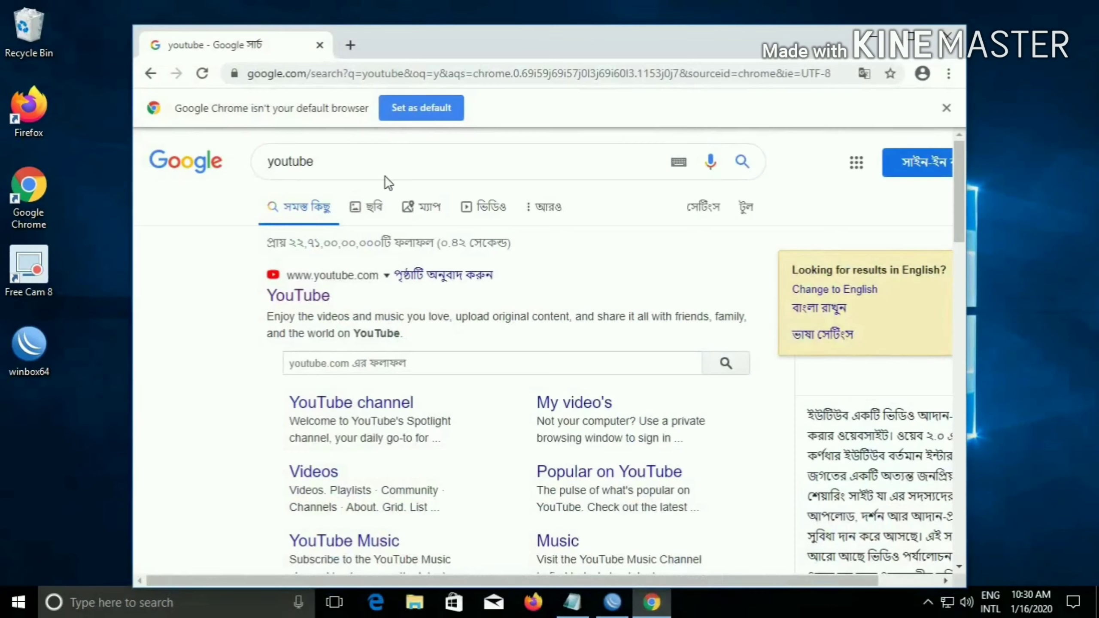
{"action": "left_click", "coordinate": [313, 303]}
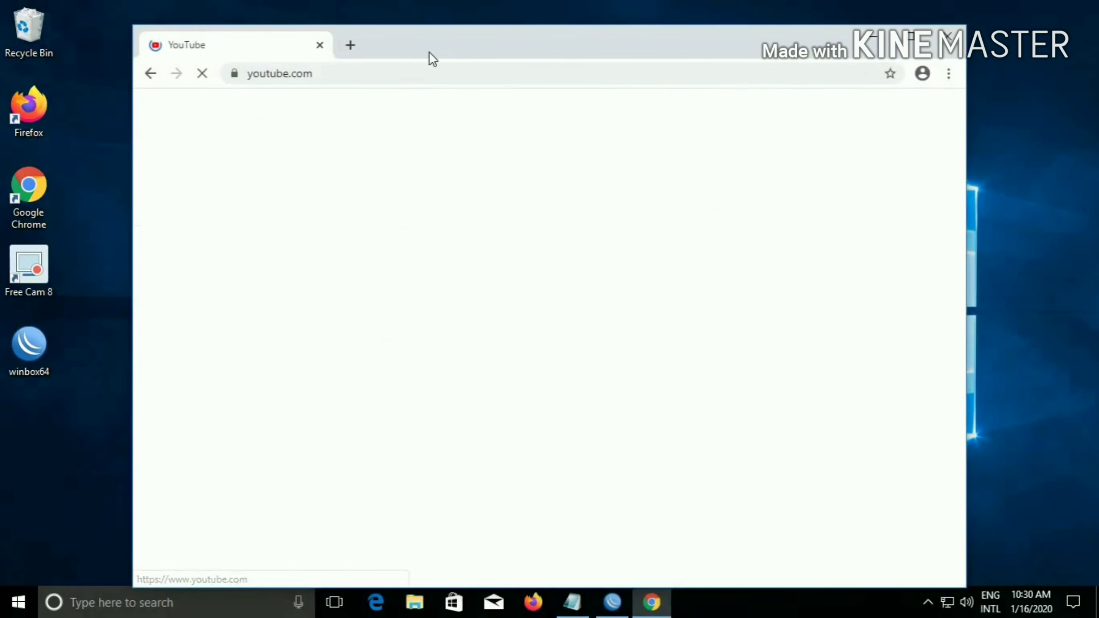
Maximize the browser window and search YouTube for the channel owner's name
{"action": "left_click", "coordinate": [911, 36]}
{"action": "left_click", "coordinate": [454, 84]}
{"action": "type", "text": "Munna "}
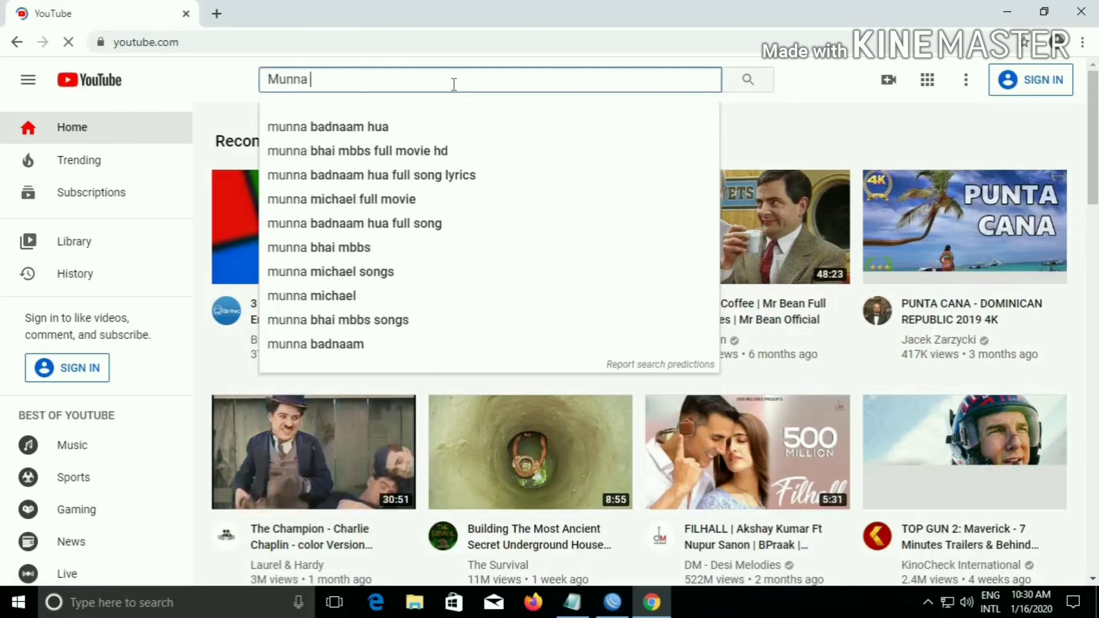
{"action": "type", "text": "majumder"}
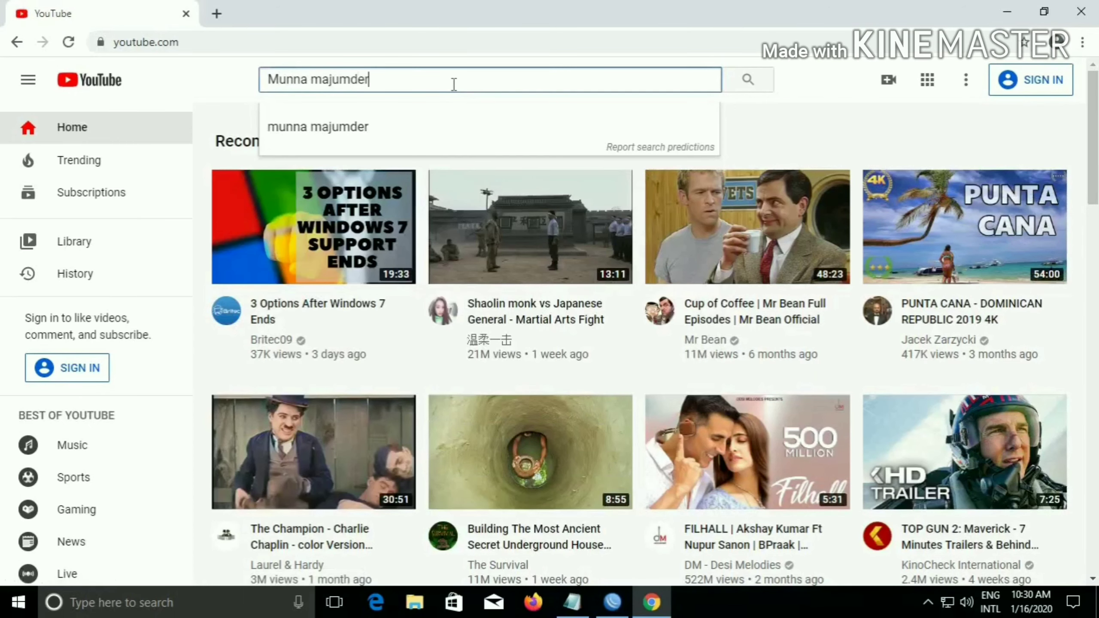
{"action": "left_click_drag", "start_coordinate": [405, 82], "coordinate": [230, 87]}
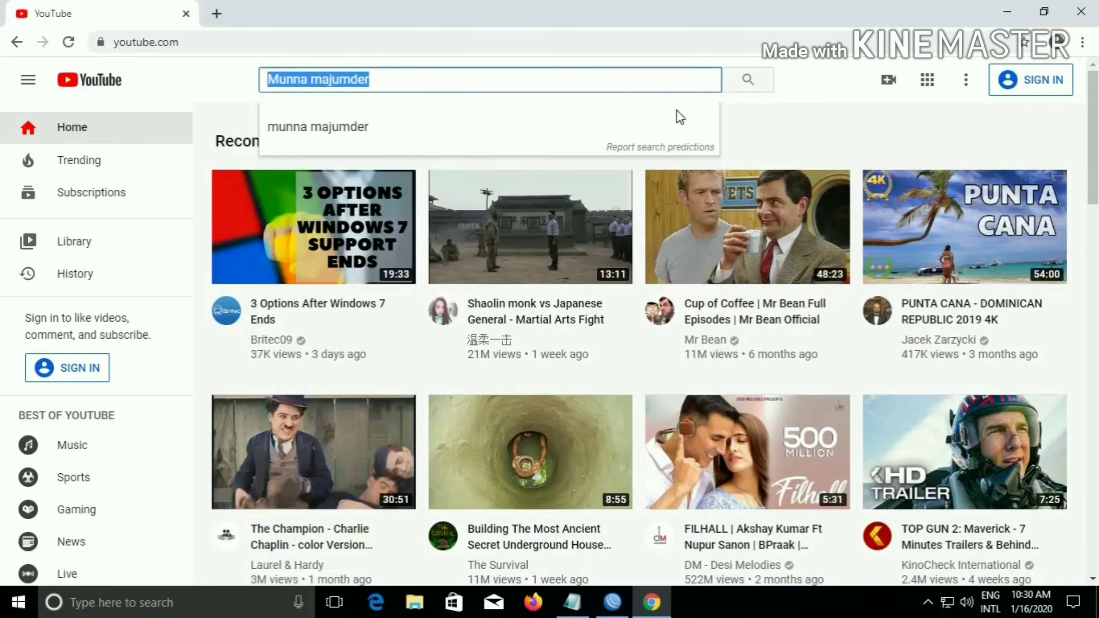
{"action": "left_click", "coordinate": [748, 83]}
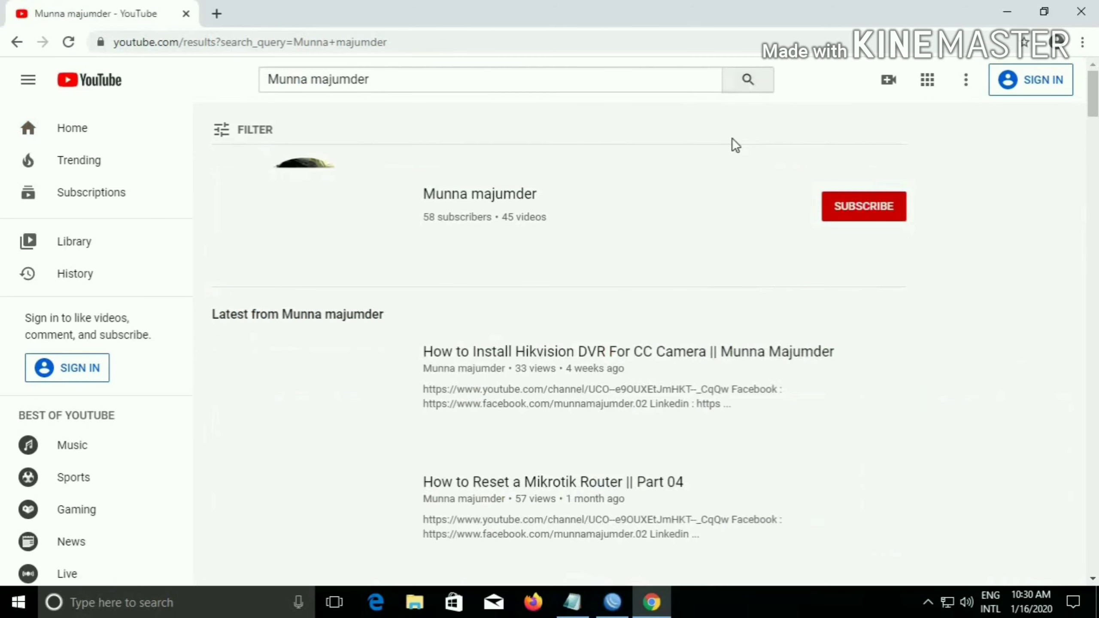
Open the matching channel, play the Hikvision DVR installation video and skip ahead to 6:30 to test streaming
{"action": "left_click", "coordinate": [489, 200]}
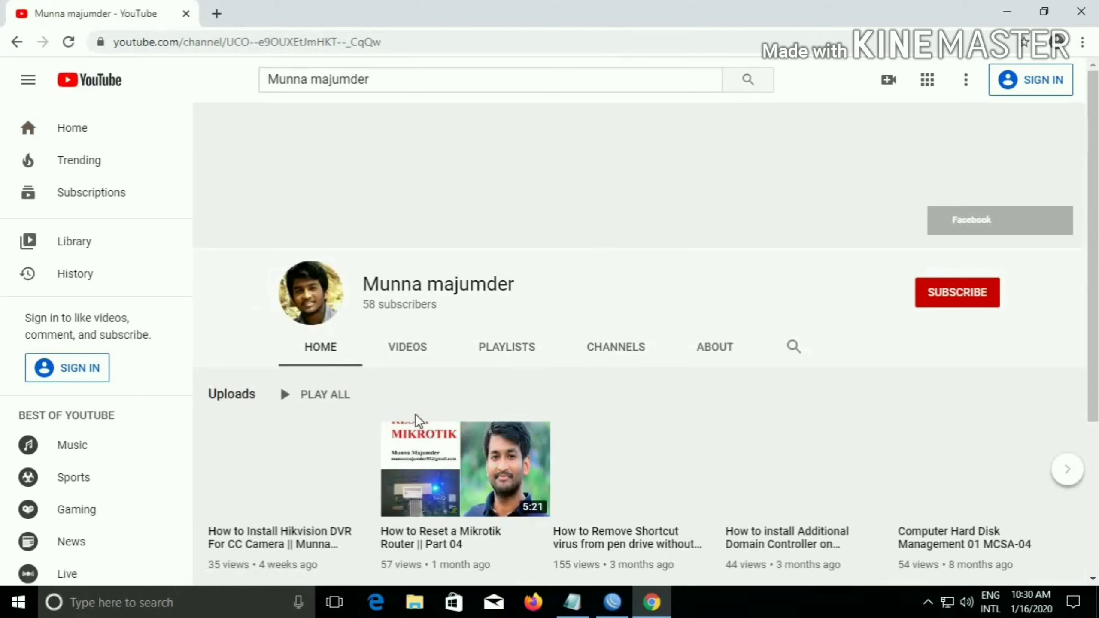
{"action": "scroll", "coordinate": [402, 496], "scroll_direction": "down", "scroll_amount": 2}
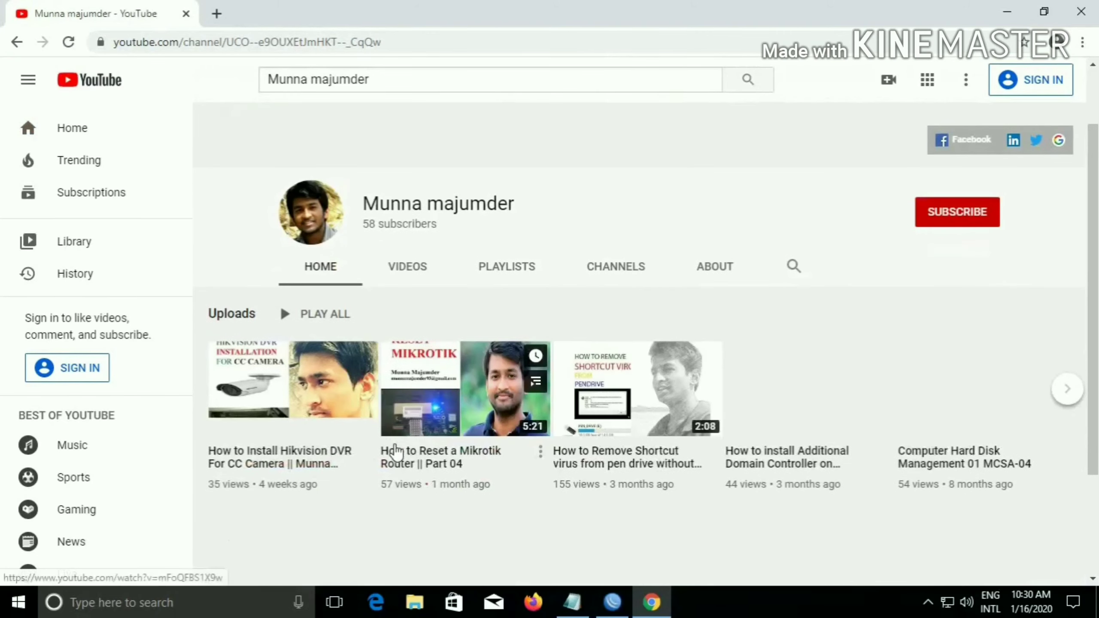
{"action": "left_click", "coordinate": [281, 390]}
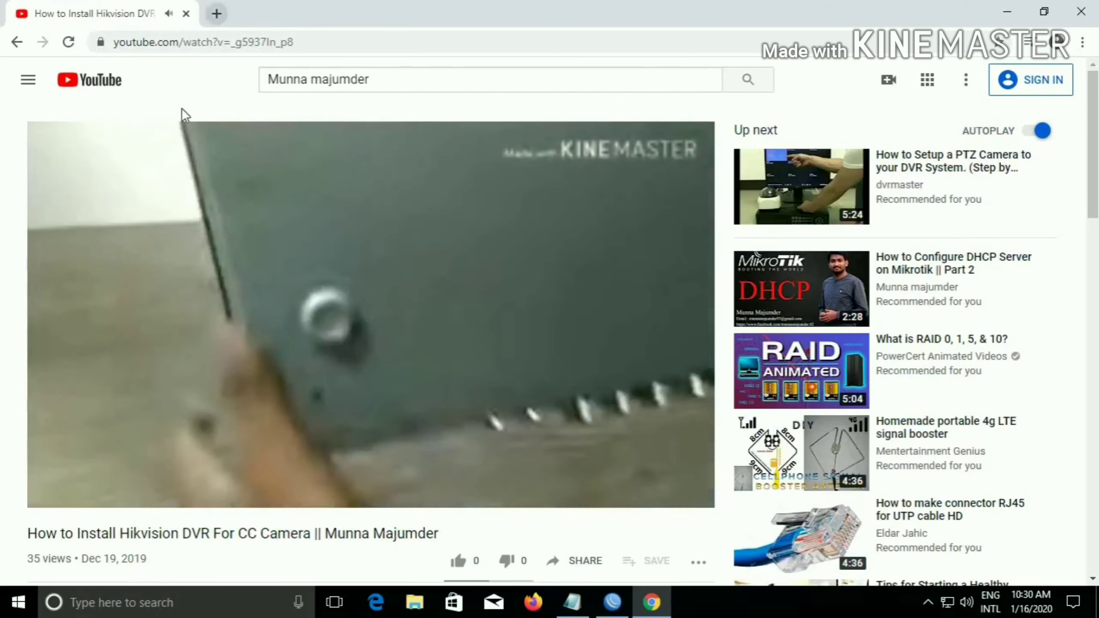
{"action": "left_click", "coordinate": [227, 210]}
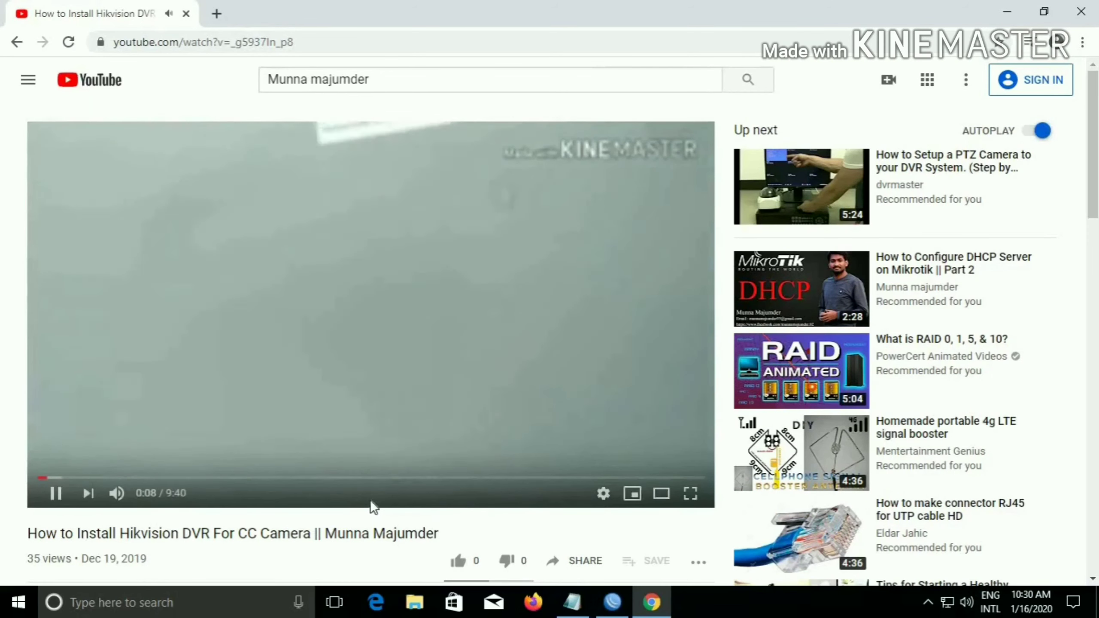
{"action": "left_click", "coordinate": [486, 478]}
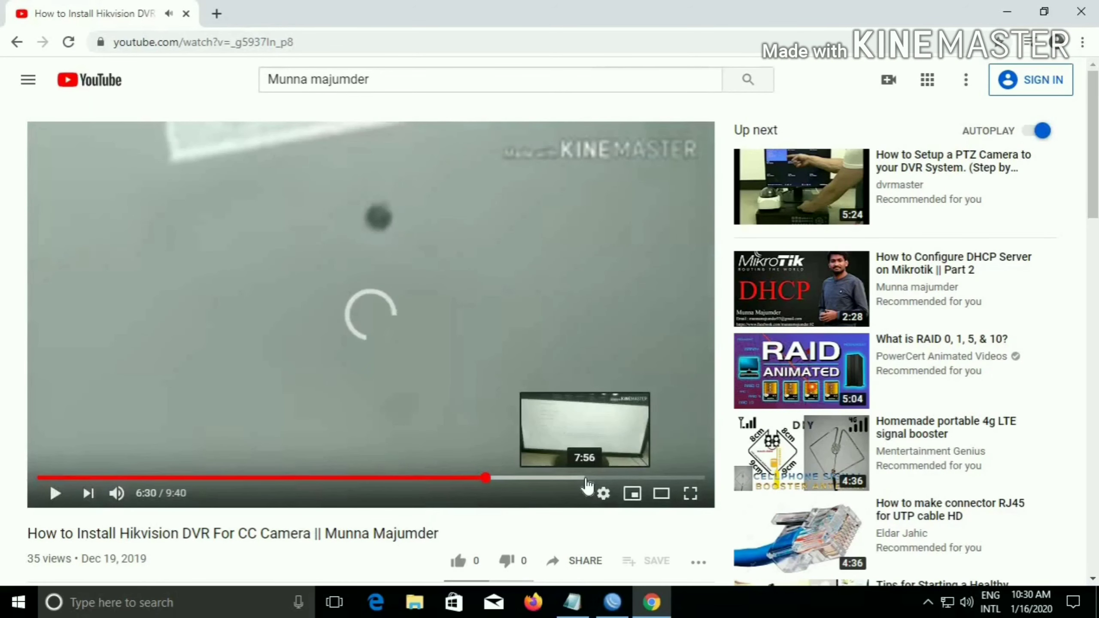
Switch to WinBox, review the router's LAN, WAN and unused Ethernet ports in the Interface List, and close it
{"action": "key", "text": "alt+Tab"}
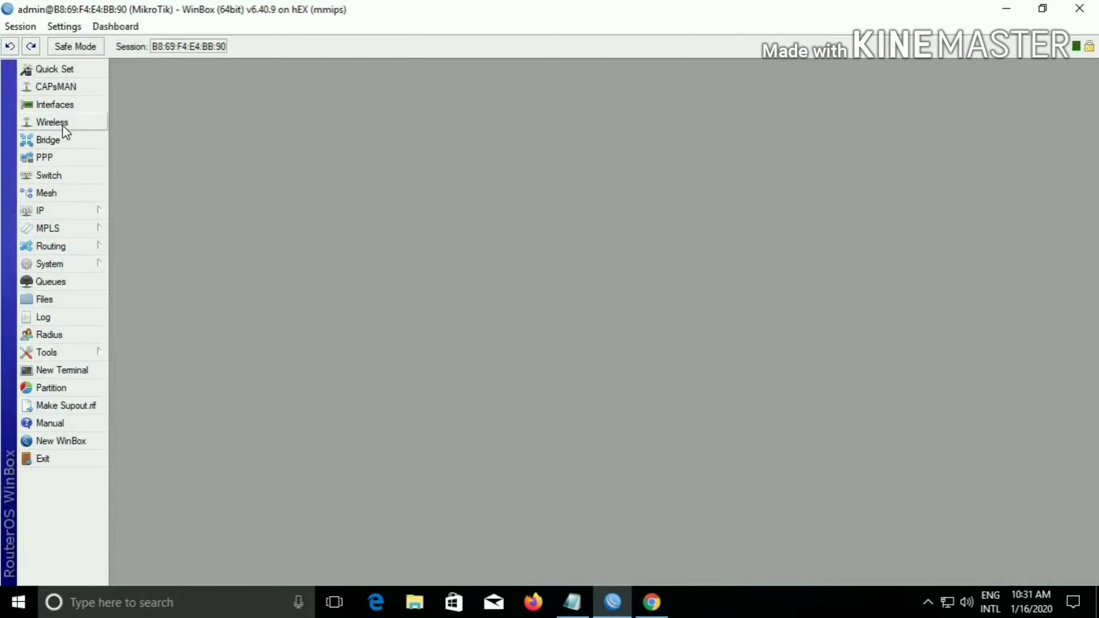
{"action": "mouse_move", "coordinate": [48, 203]}
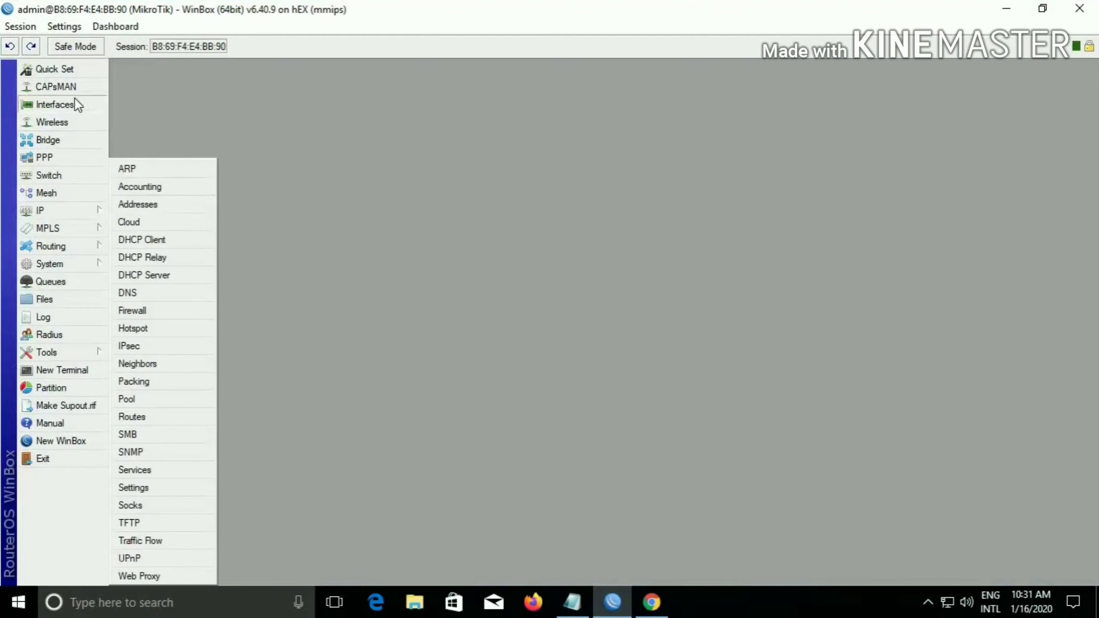
{"action": "left_click", "coordinate": [60, 104]}
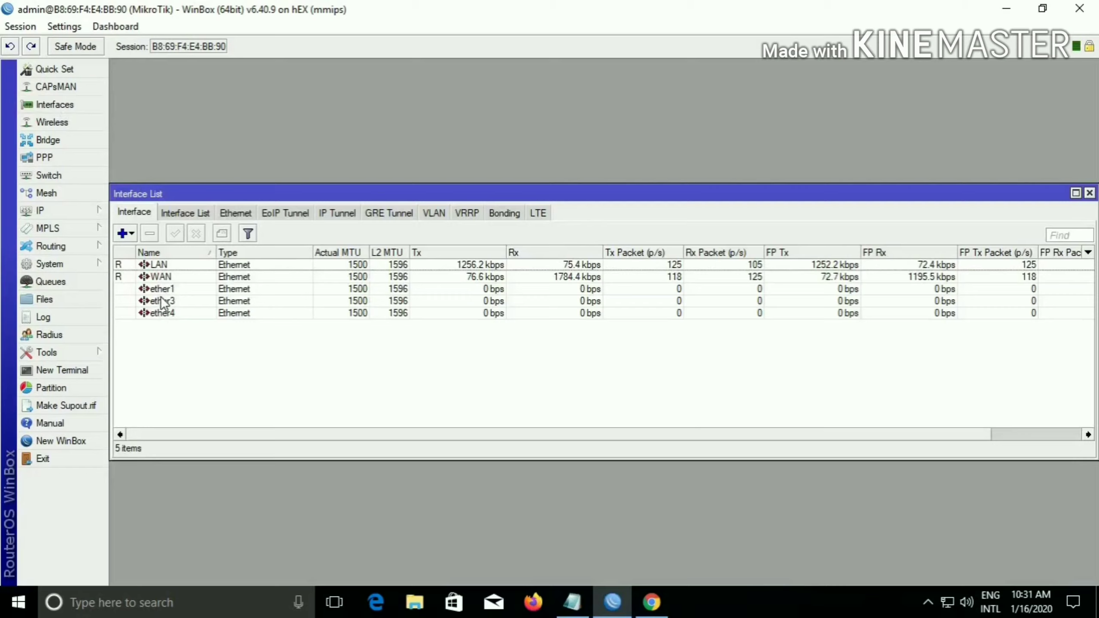
{"action": "left_click", "coordinate": [1089, 194]}
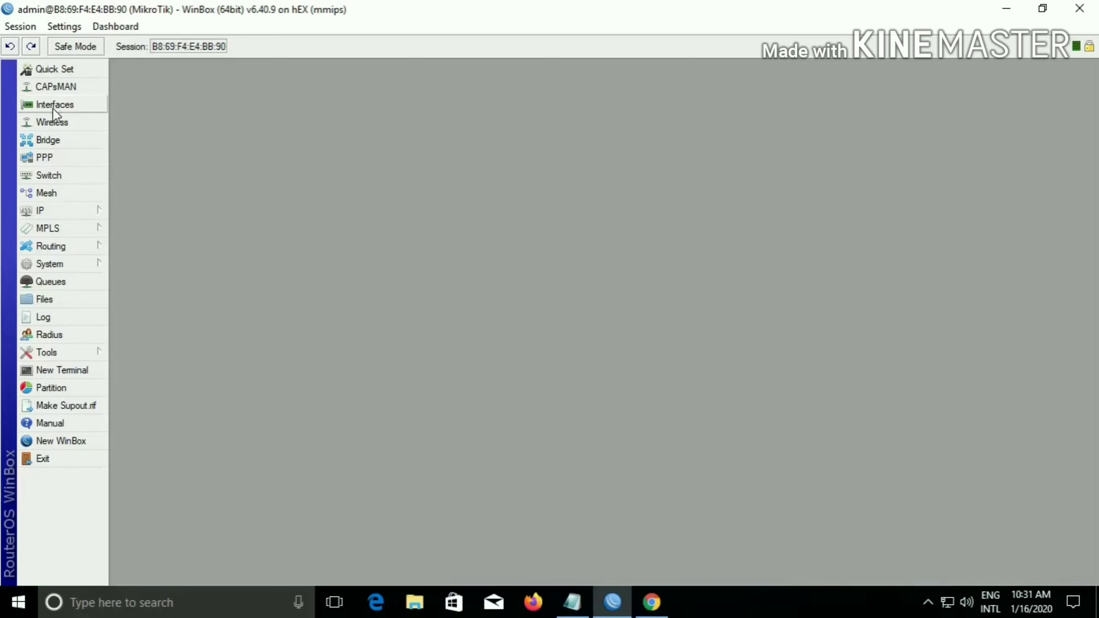
Create a new bridge interface, keeping the name bridge1 and the default settings
{"action": "left_click", "coordinate": [49, 140]}
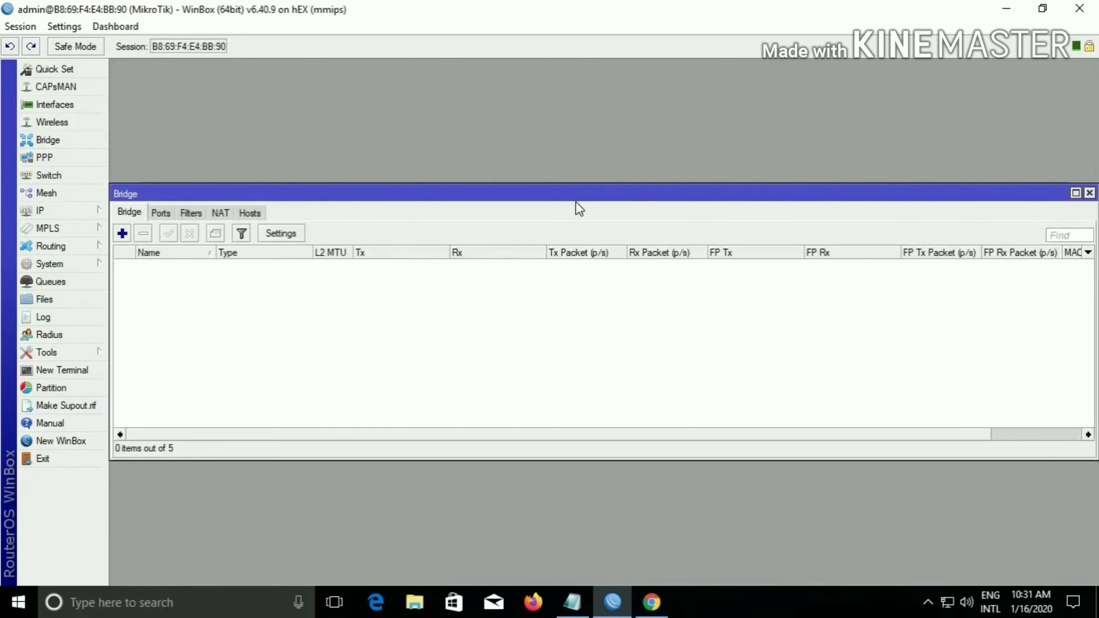
{"action": "left_click_drag", "start_coordinate": [577, 194], "coordinate": [601, 146]}
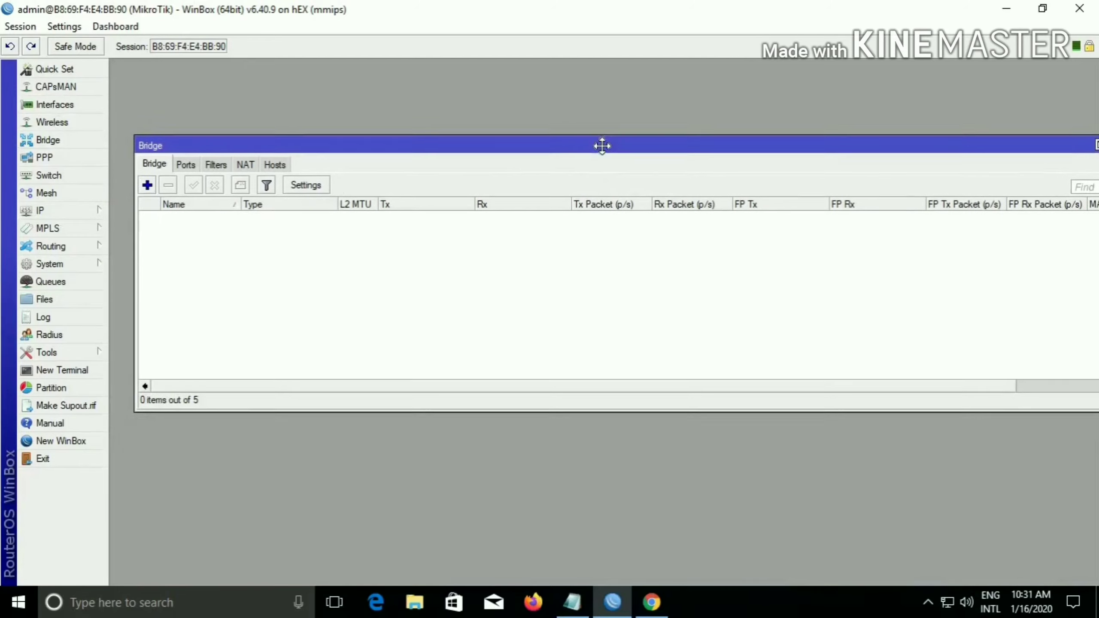
{"action": "left_click", "coordinate": [147, 184]}
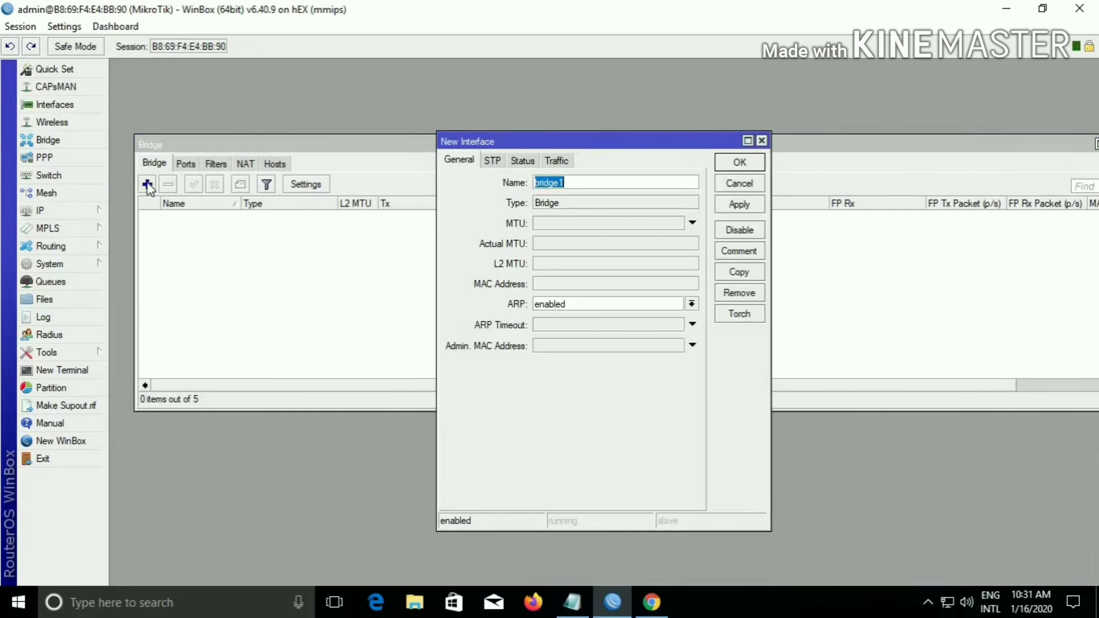
{"action": "left_click", "coordinate": [592, 182]}
{"action": "double_click", "coordinate": [582, 182]}
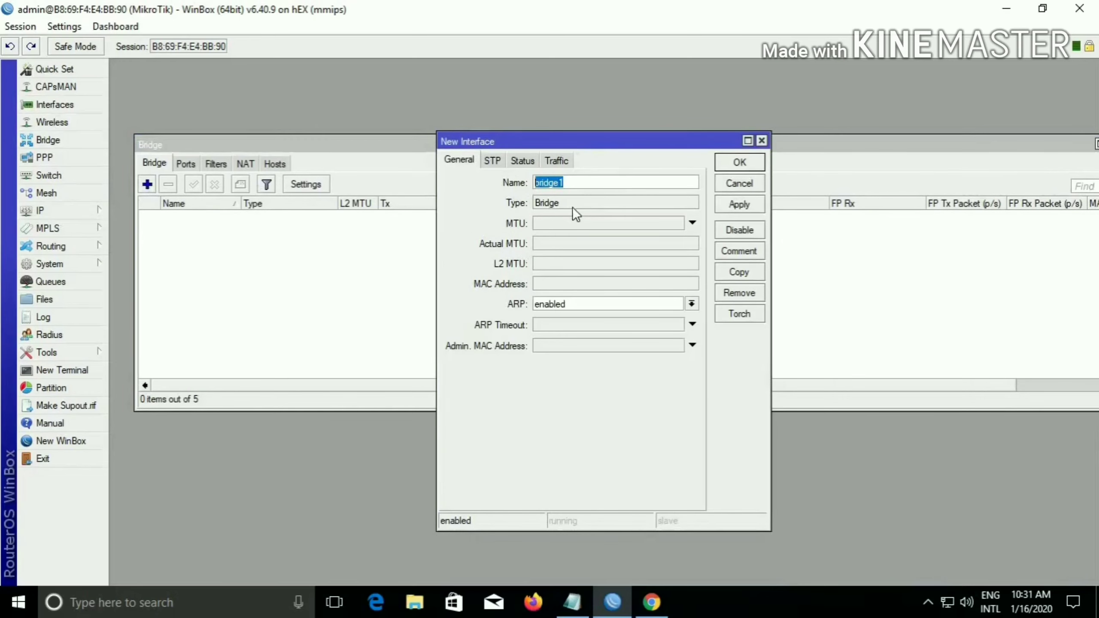
{"action": "left_click", "coordinate": [735, 203]}
{"action": "left_click", "coordinate": [740, 163]}
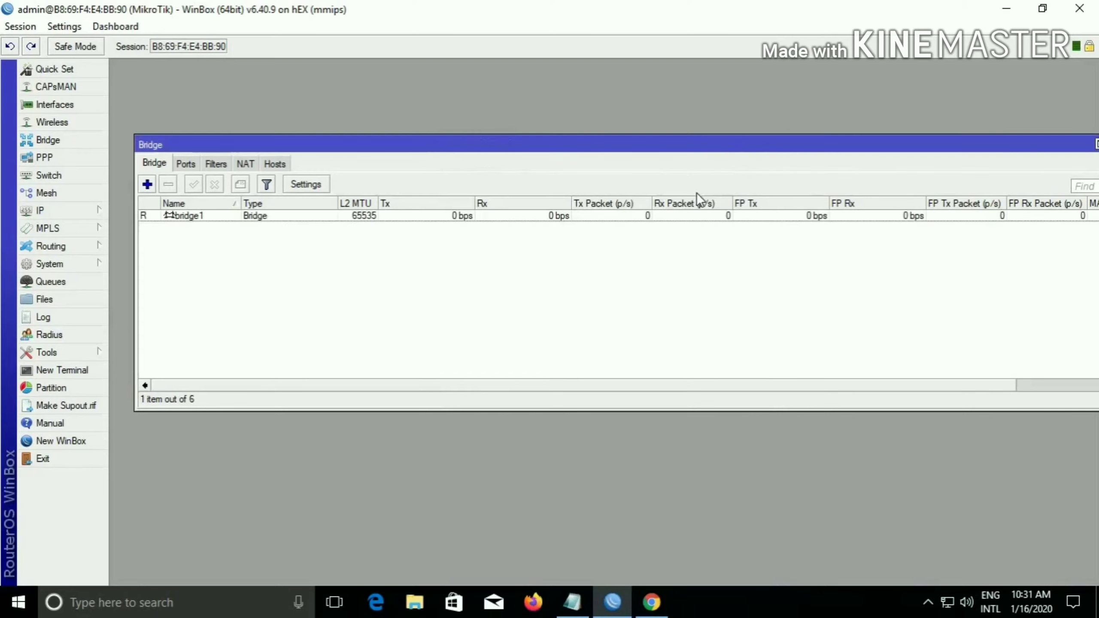
Bring the Bridge window into view and add interface ether1 as a port of bridge1
{"action": "left_click_drag", "start_coordinate": [459, 144], "coordinate": [341, 144]}
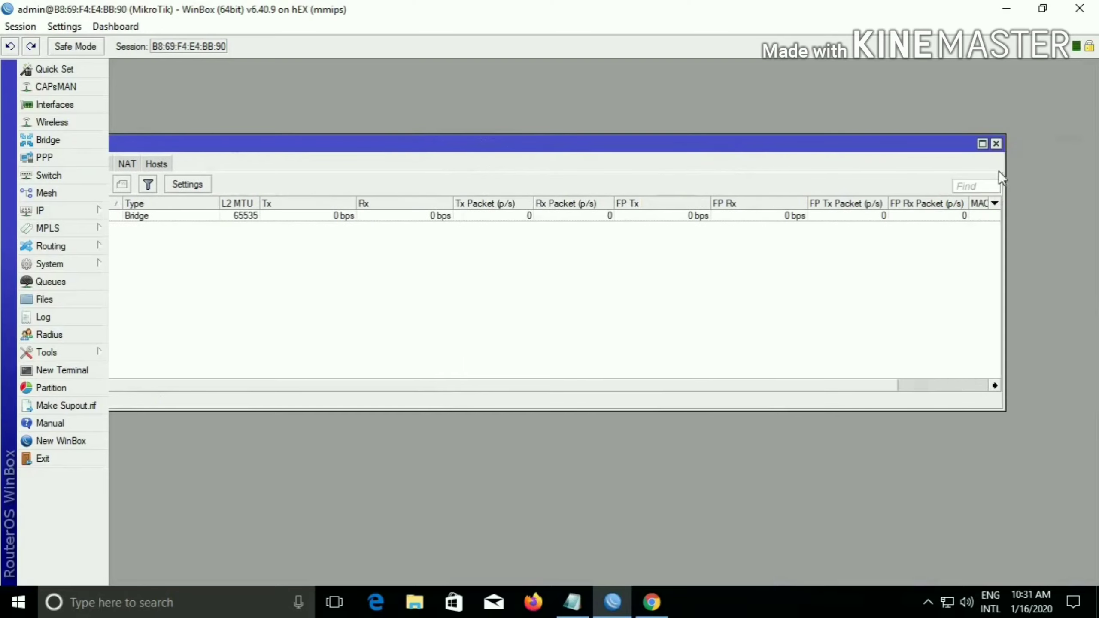
{"action": "left_click_drag", "start_coordinate": [722, 145], "coordinate": [816, 140]}
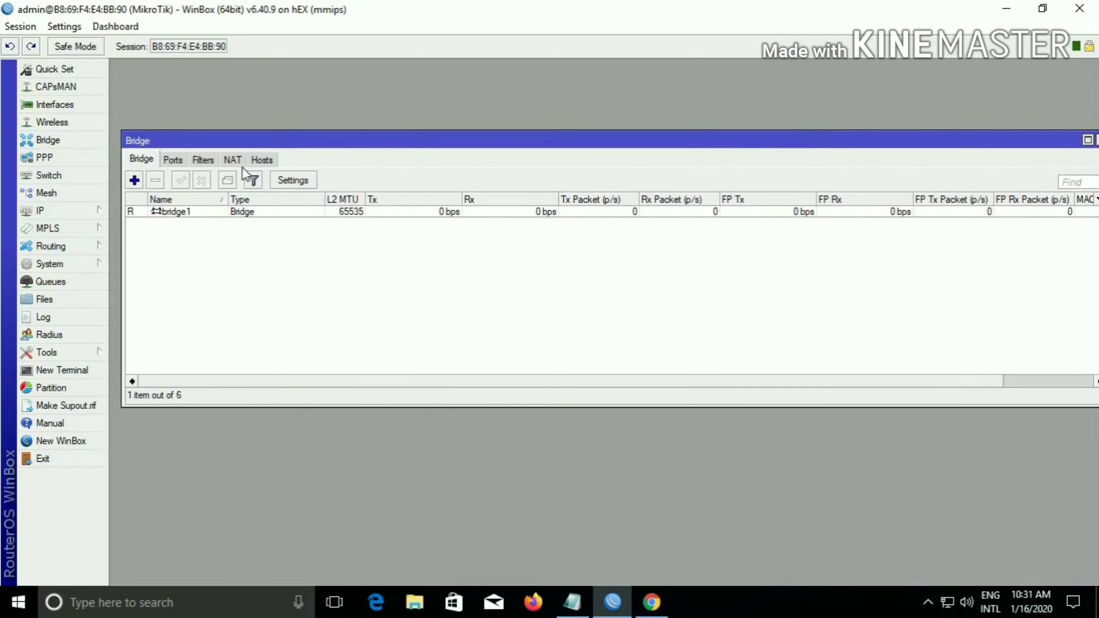
{"action": "left_click", "coordinate": [182, 159]}
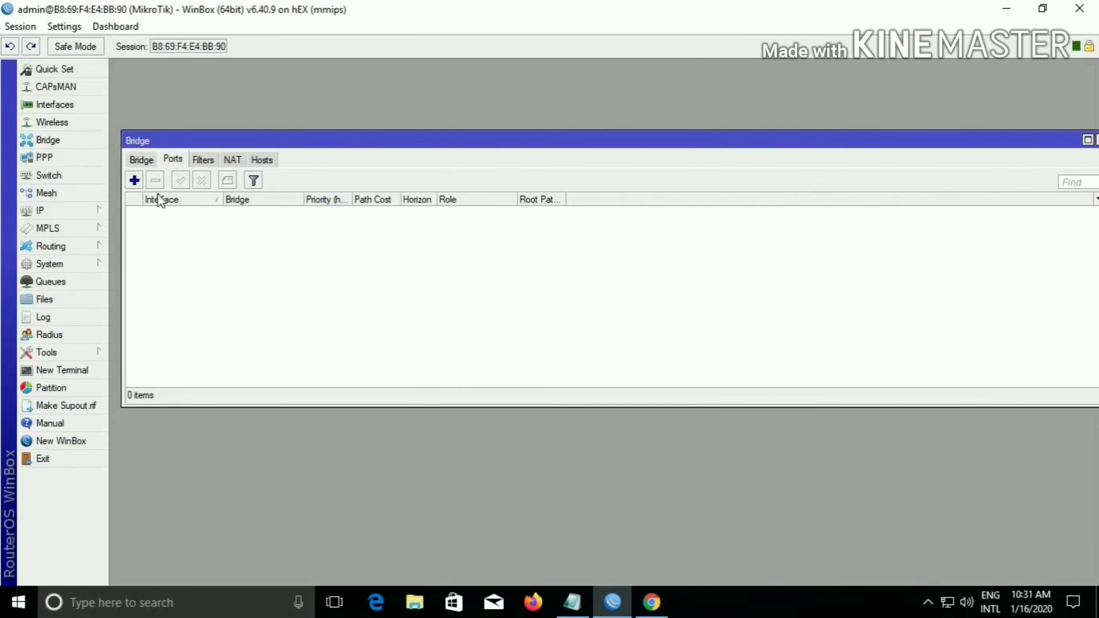
{"action": "left_click", "coordinate": [135, 181]}
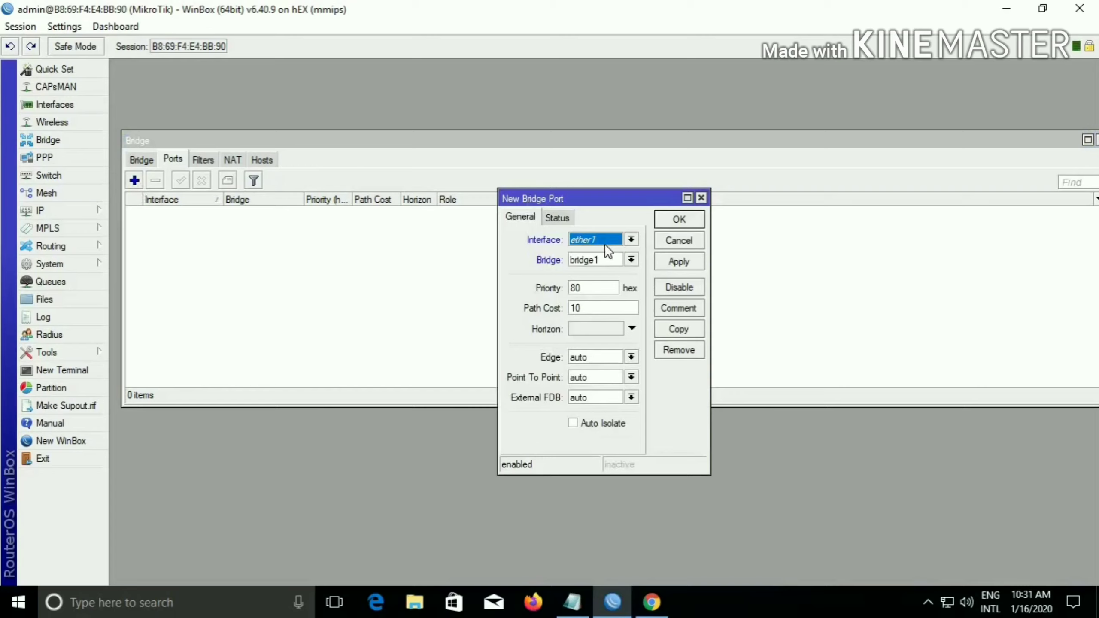
{"action": "left_click", "coordinate": [632, 242]}
{"action": "left_click", "coordinate": [584, 274]}
{"action": "left_click", "coordinate": [607, 261]}
{"action": "left_click", "coordinate": [599, 272]}
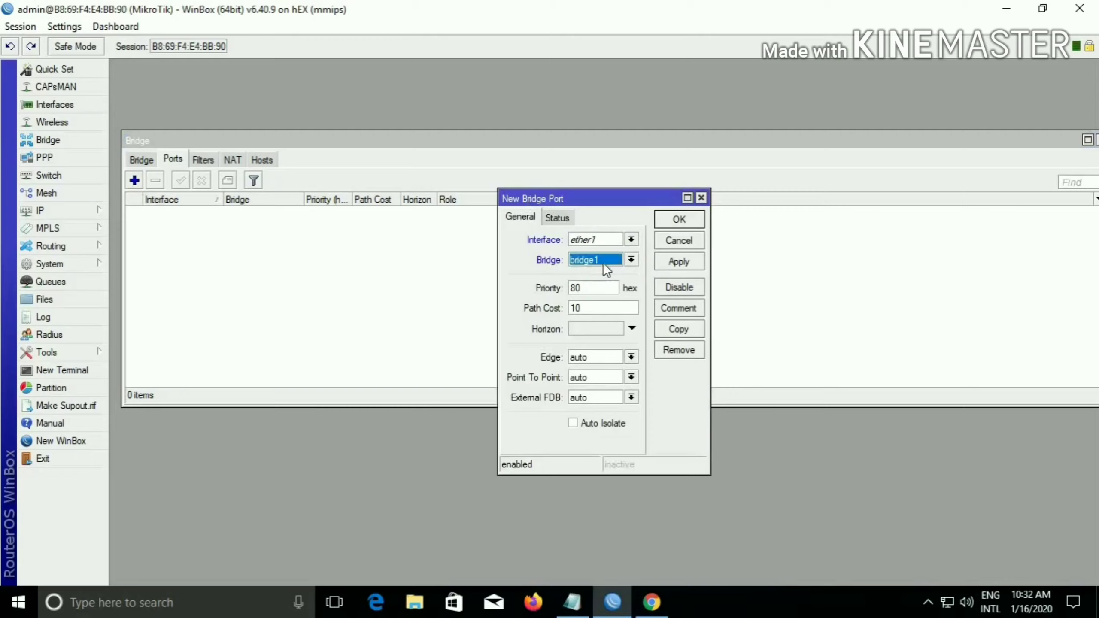
{"action": "left_click", "coordinate": [681, 266]}
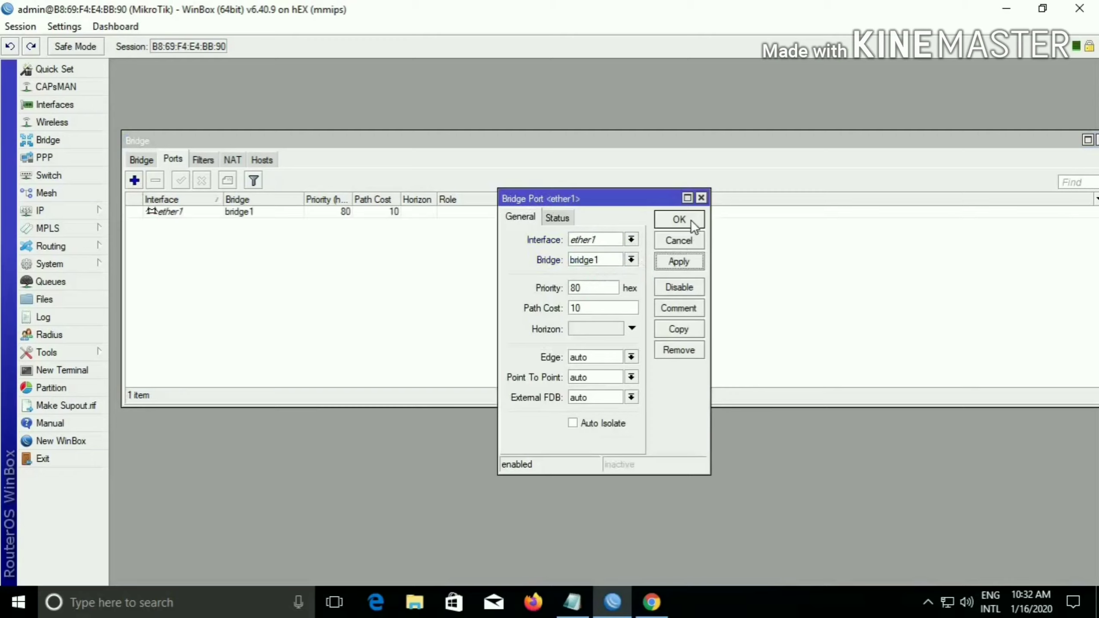
{"action": "left_click", "coordinate": [692, 220]}
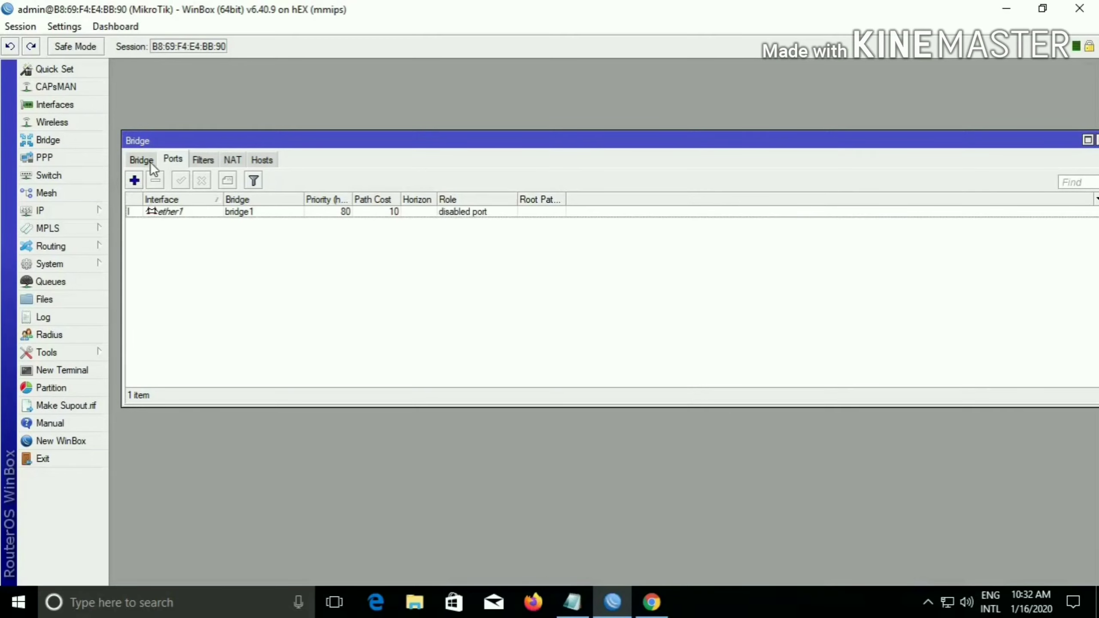
Add interface ether3 as a port of bridge1
{"action": "left_click", "coordinate": [134, 181]}
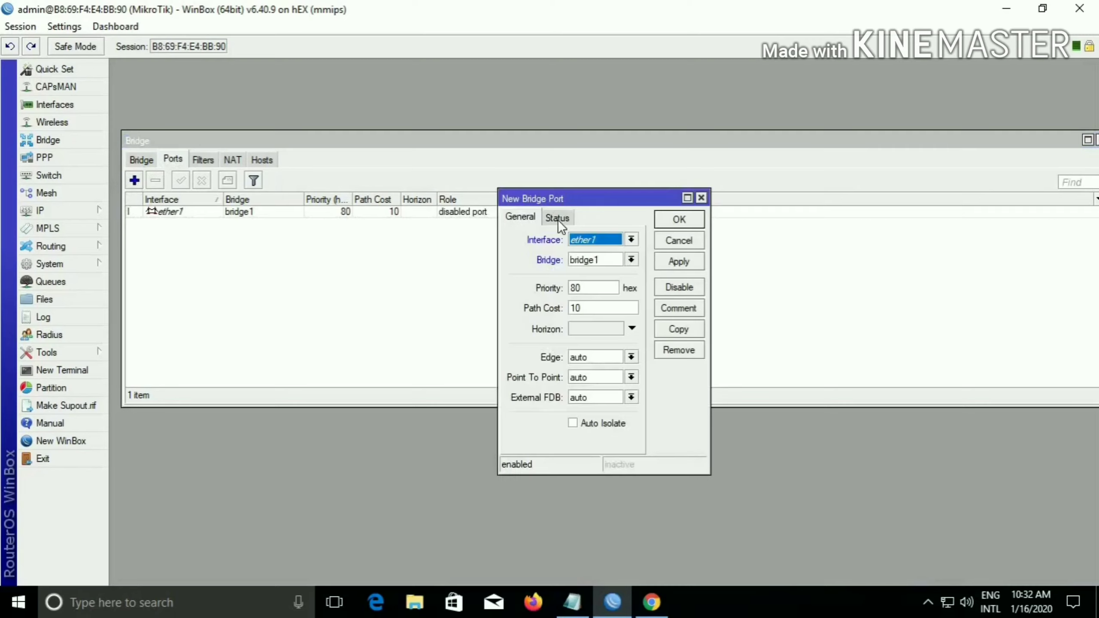
{"action": "left_click", "coordinate": [631, 241]}
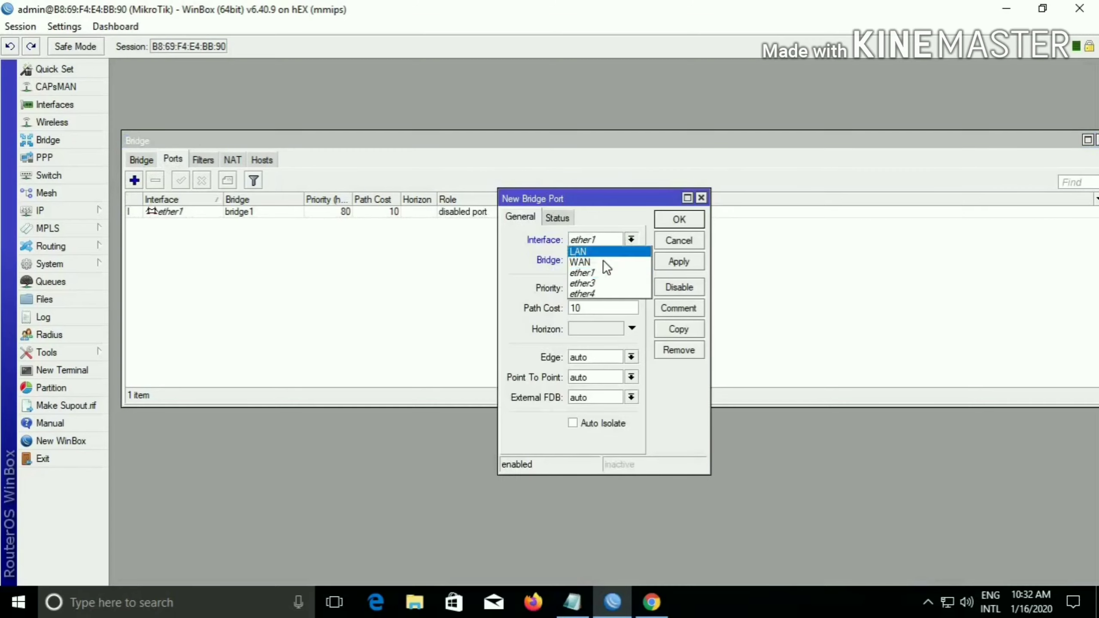
{"action": "left_click", "coordinate": [595, 281]}
{"action": "left_click", "coordinate": [686, 263]}
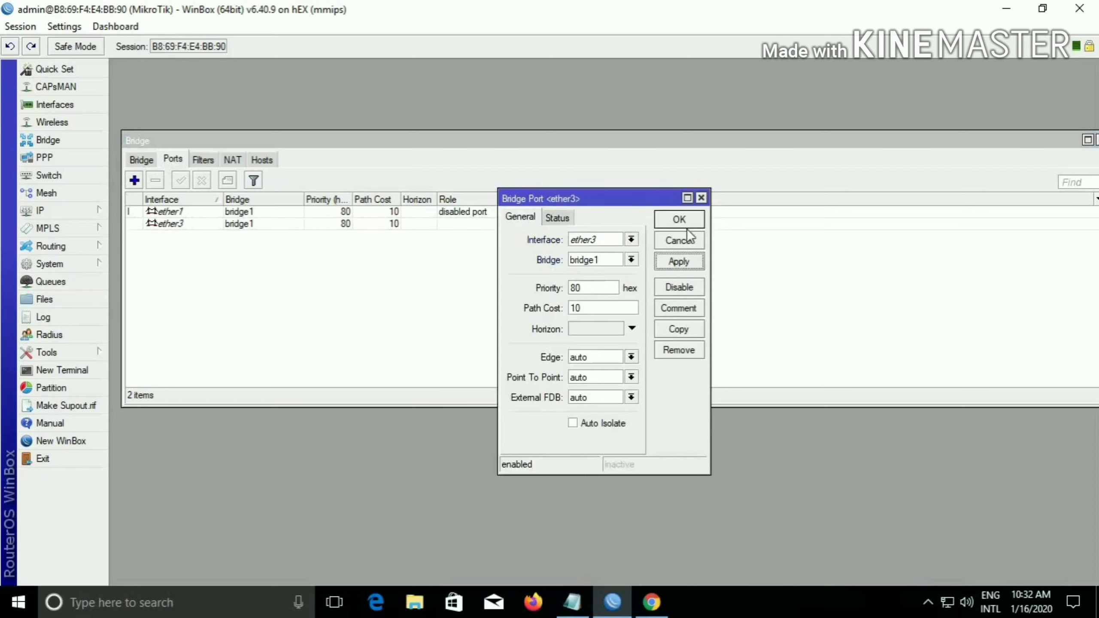
{"action": "left_click", "coordinate": [681, 219]}
Add interface ether4 as a port of bridge1
{"action": "left_click", "coordinate": [134, 179]}
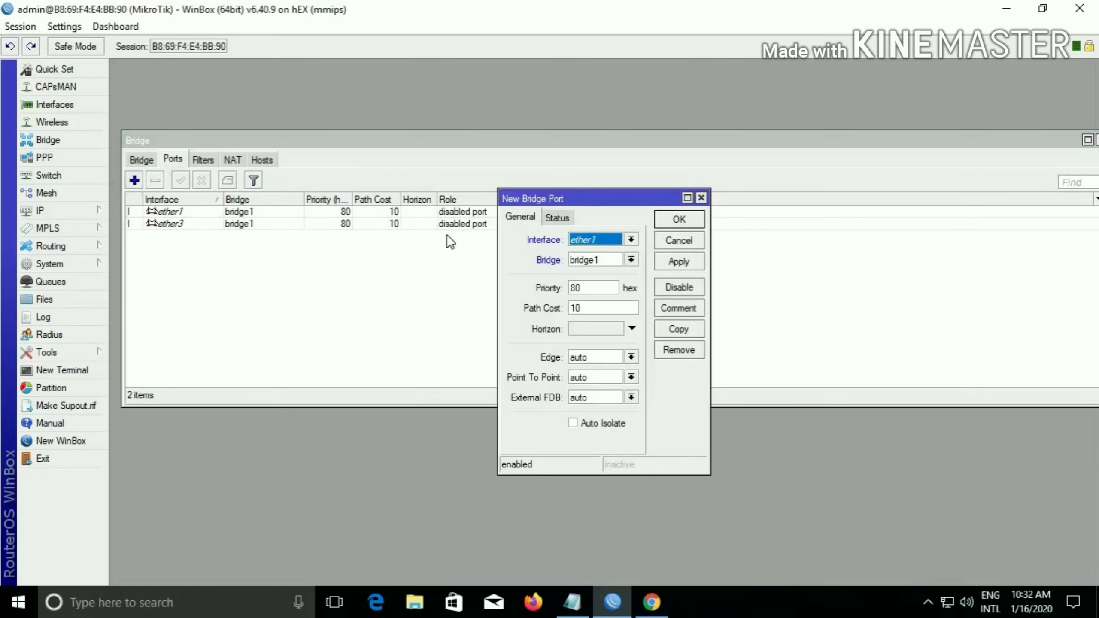
{"action": "left_click", "coordinate": [631, 241]}
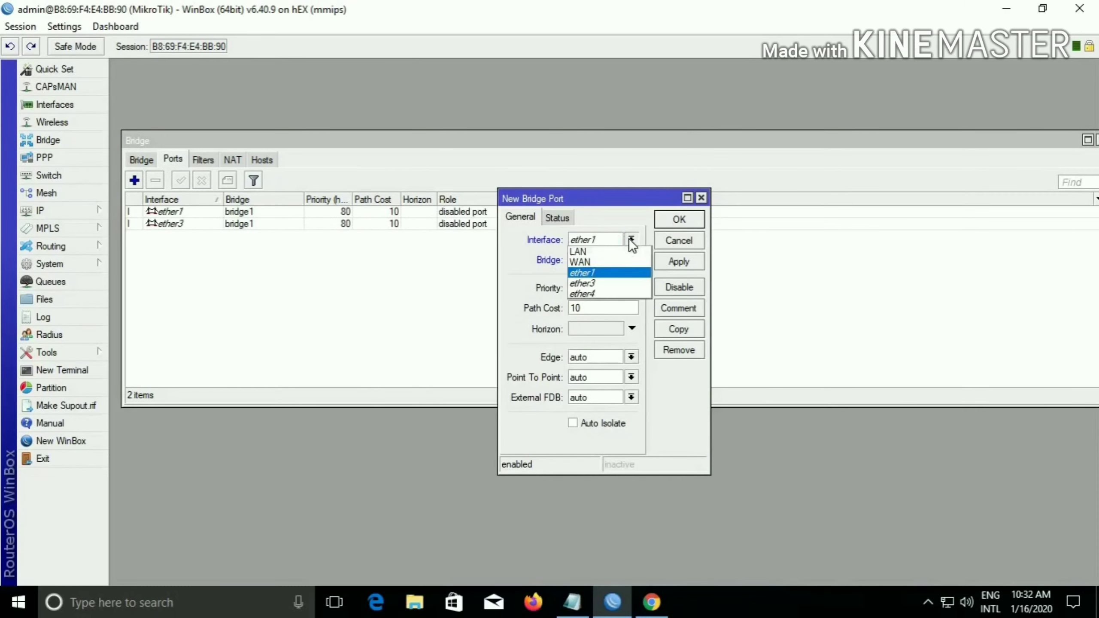
{"action": "left_click", "coordinate": [588, 294]}
{"action": "left_click", "coordinate": [679, 219]}
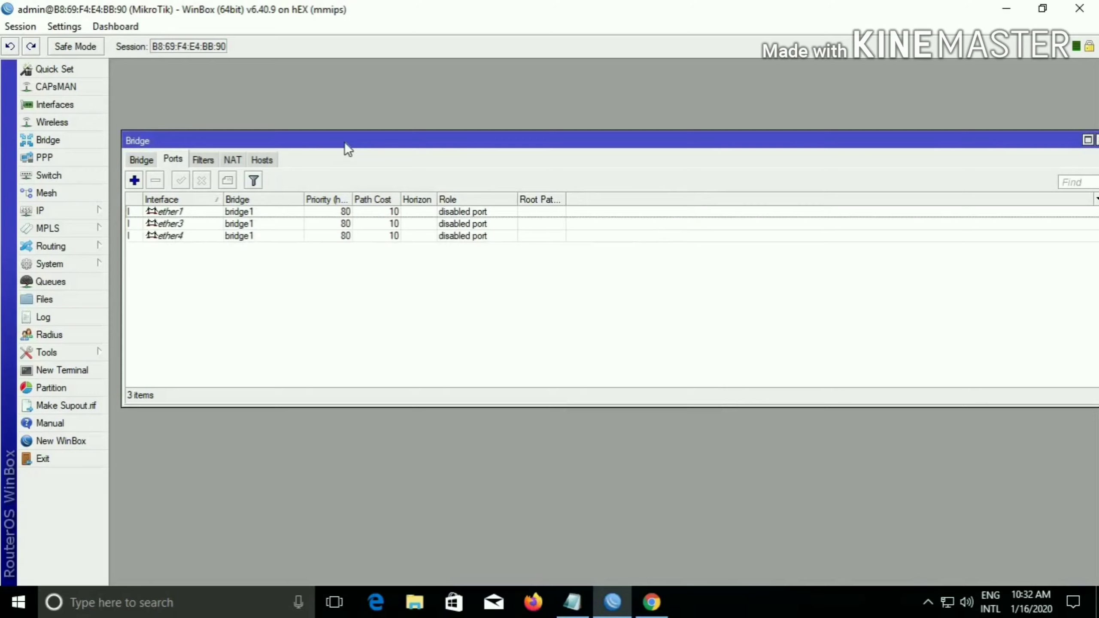
Review the bridge1 port list, close the Bridge window and reopen it
{"action": "left_click_drag", "start_coordinate": [344, 142], "coordinate": [319, 130]}
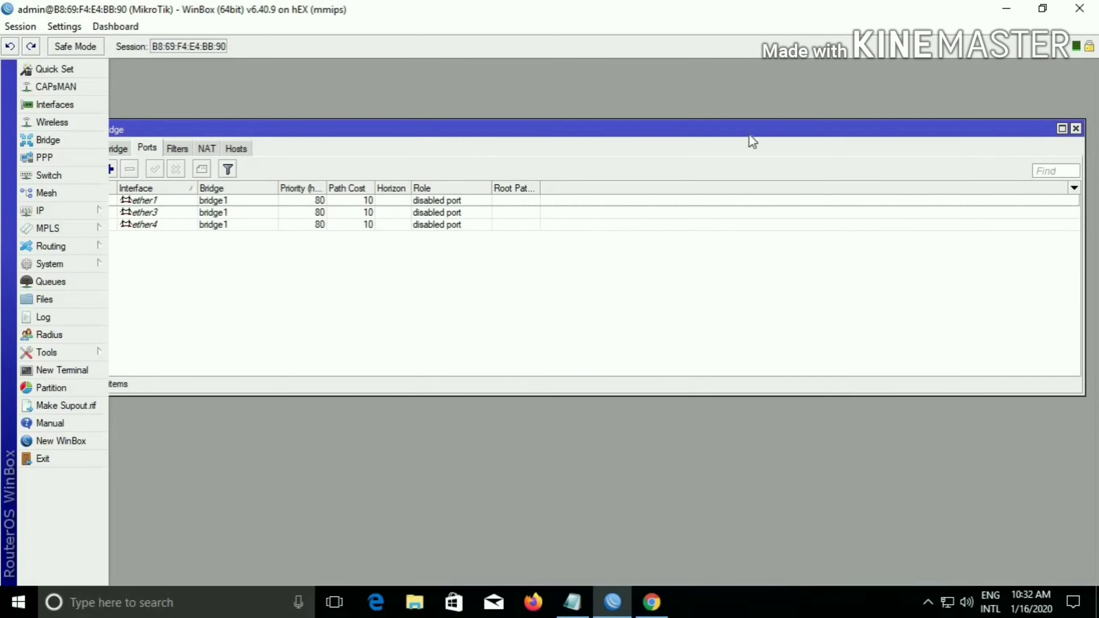
{"action": "mouse_move", "coordinate": [434, 135]}
{"action": "left_mouse_down"}
{"action": "mouse_move", "coordinate": [466, 130]}
{"action": "mouse_move", "coordinate": [441, 137]}
{"action": "left_mouse_up"}
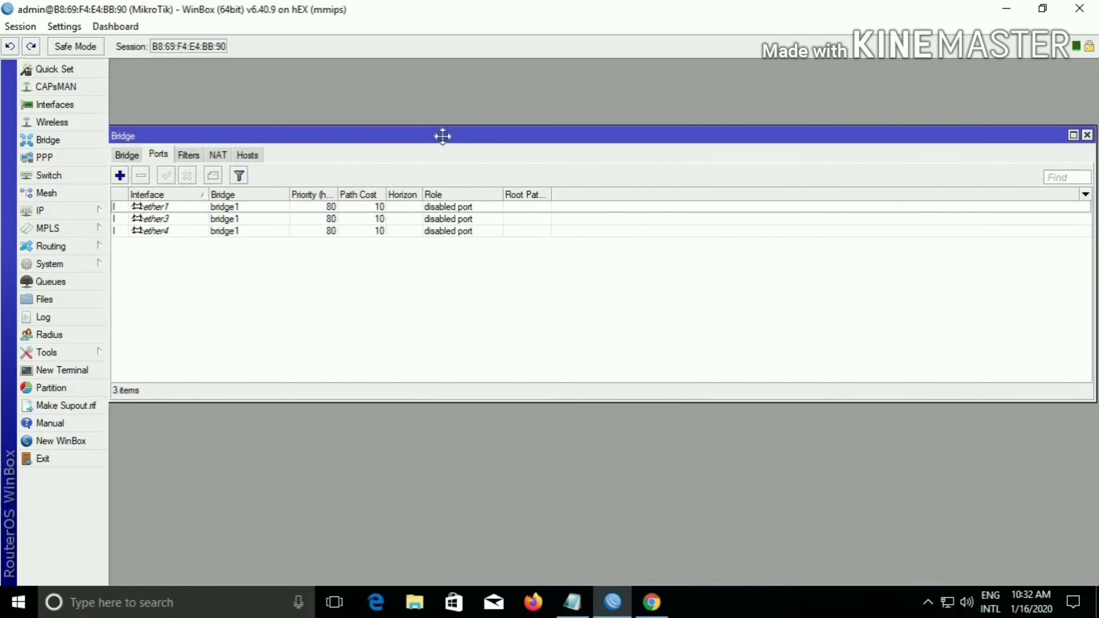
{"action": "left_click", "coordinate": [1087, 136]}
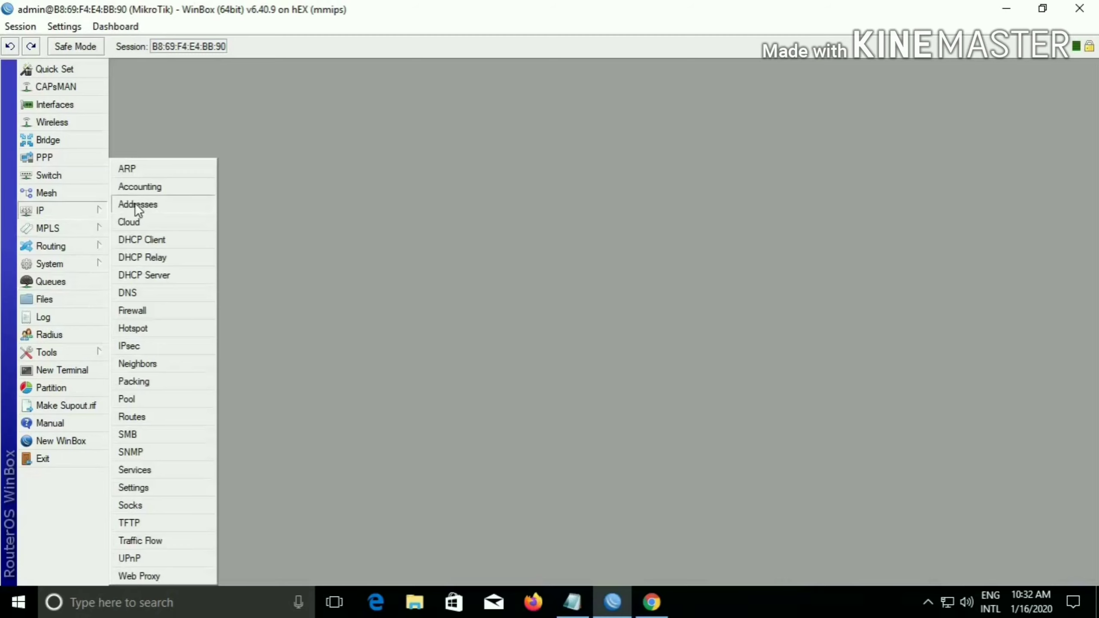
{"action": "left_click", "coordinate": [41, 139]}
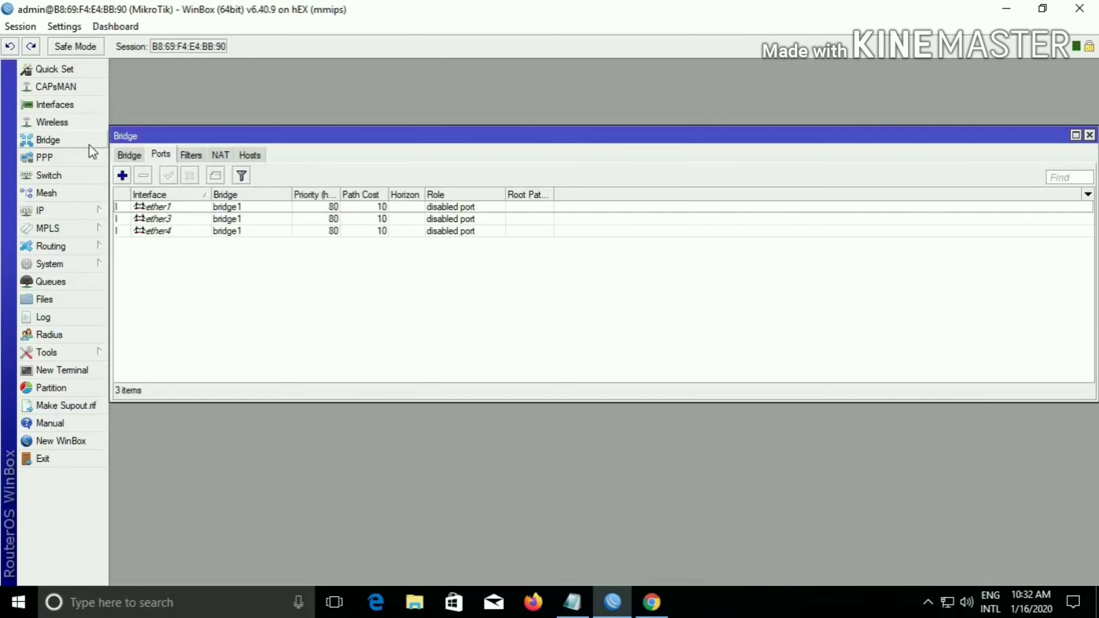
Add the WAN interface as a port of bridge1 and close the Bridge window
{"action": "left_click", "coordinate": [122, 175]}
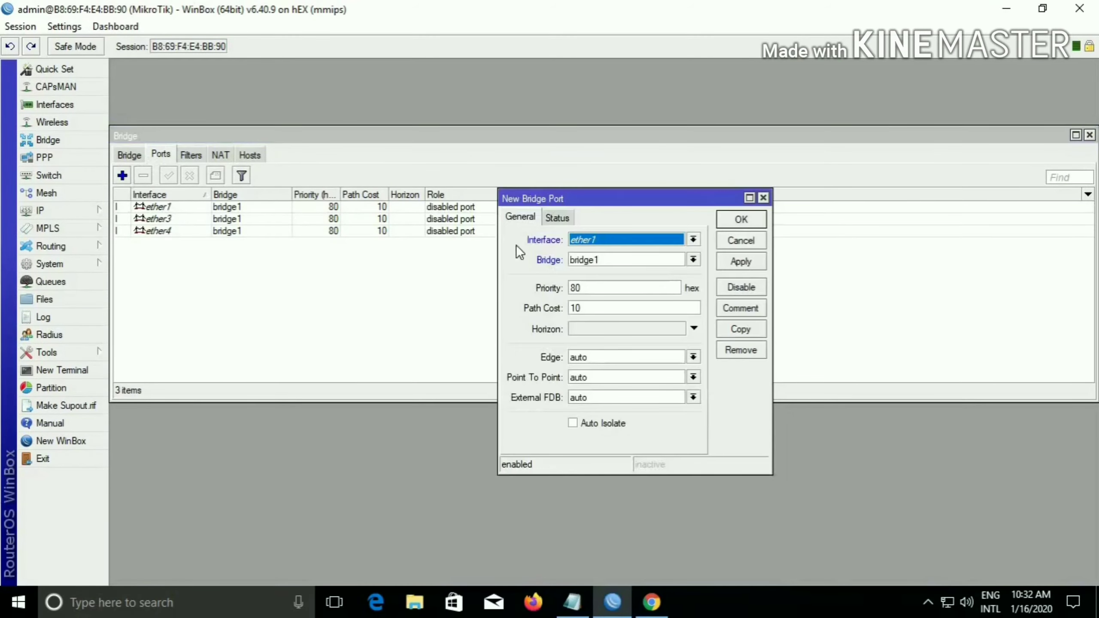
{"action": "left_click", "coordinate": [644, 244]}
{"action": "left_click", "coordinate": [604, 257]}
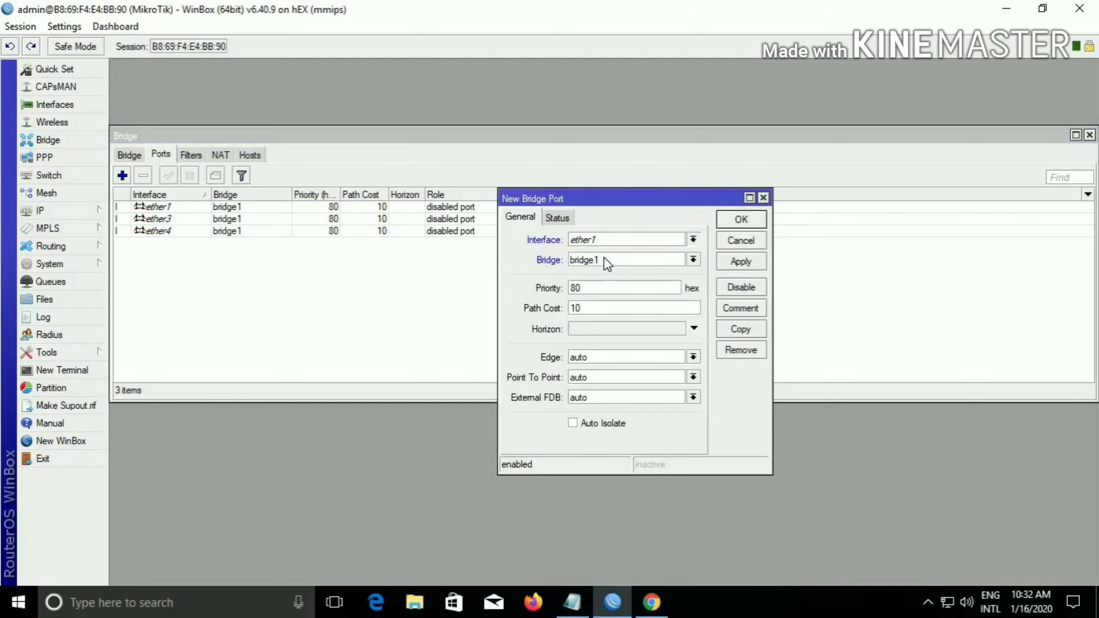
{"action": "left_click", "coordinate": [743, 262]}
{"action": "left_click", "coordinate": [740, 220]}
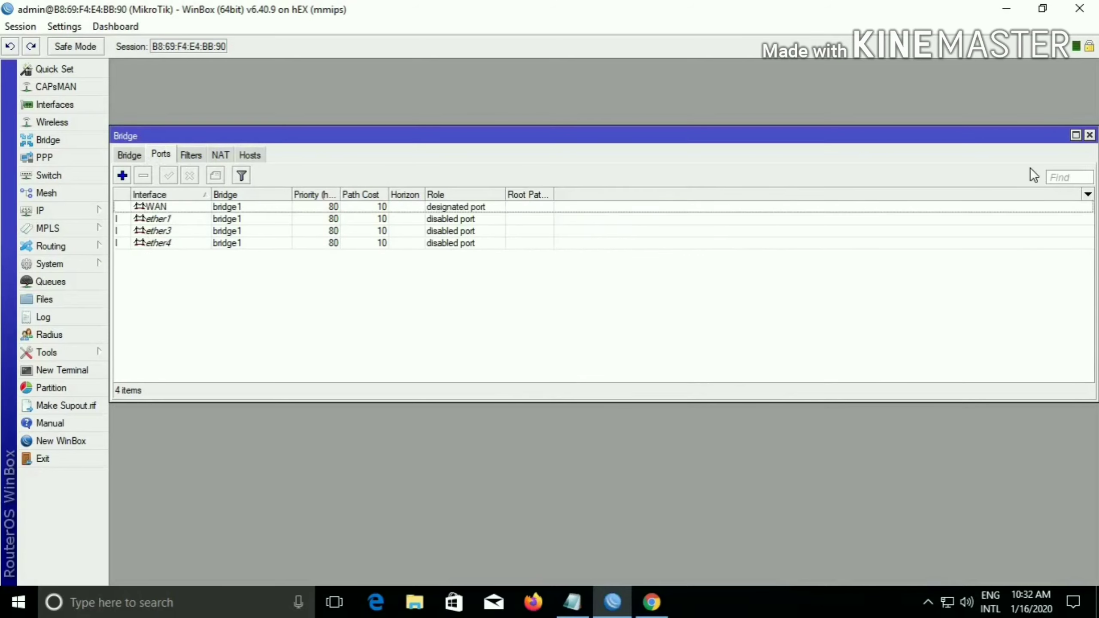
{"action": "left_click", "coordinate": [1089, 135]}
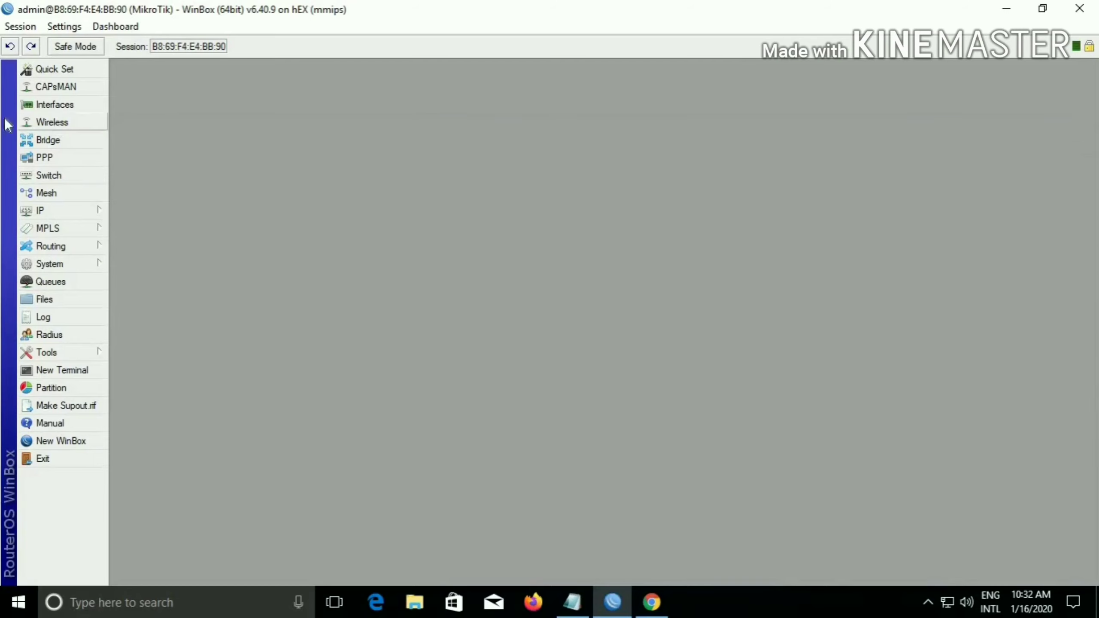
Open the WAN address 123.200.22.194/29 from the IP address list and choose bridge1 as its interface
{"action": "left_click", "coordinate": [36, 206]}
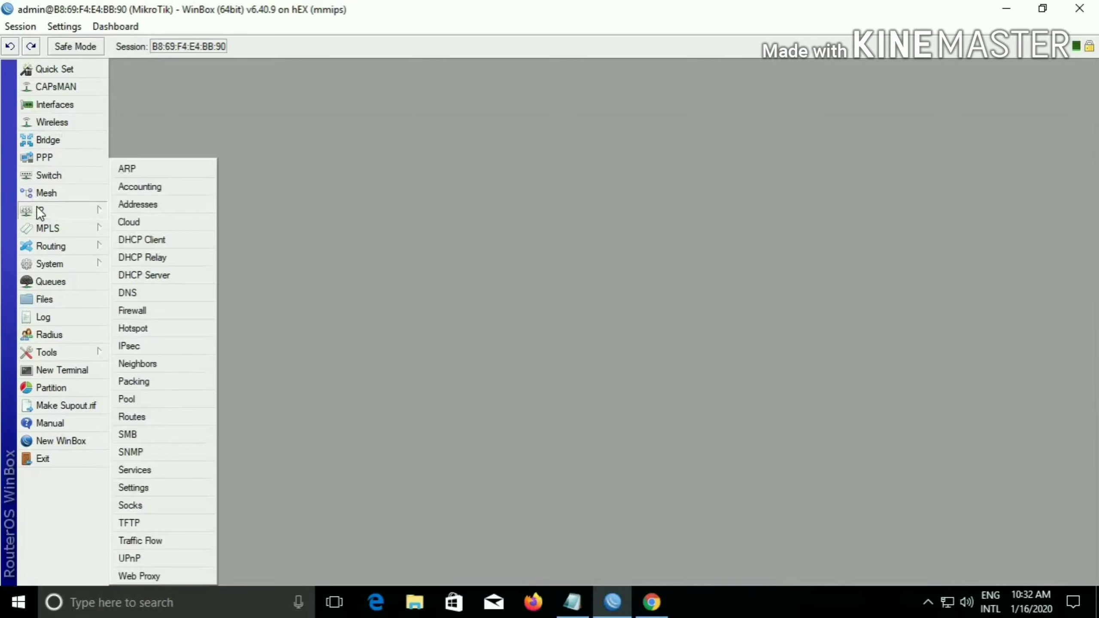
{"action": "left_click", "coordinate": [144, 204]}
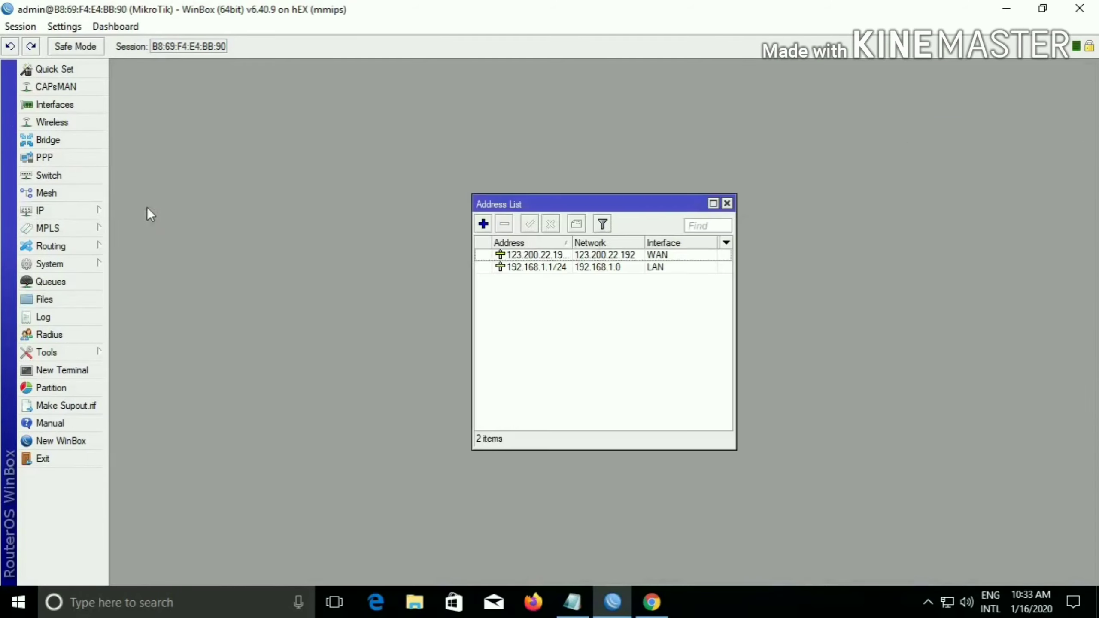
{"action": "double_click", "coordinate": [641, 255]}
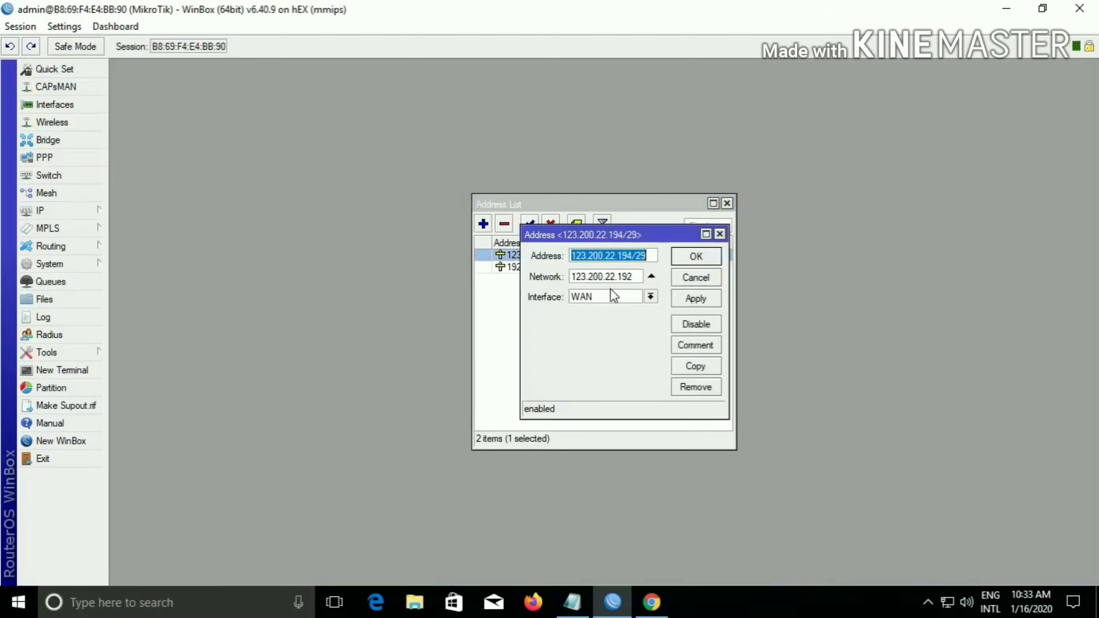
{"action": "left_click", "coordinate": [650, 297]}
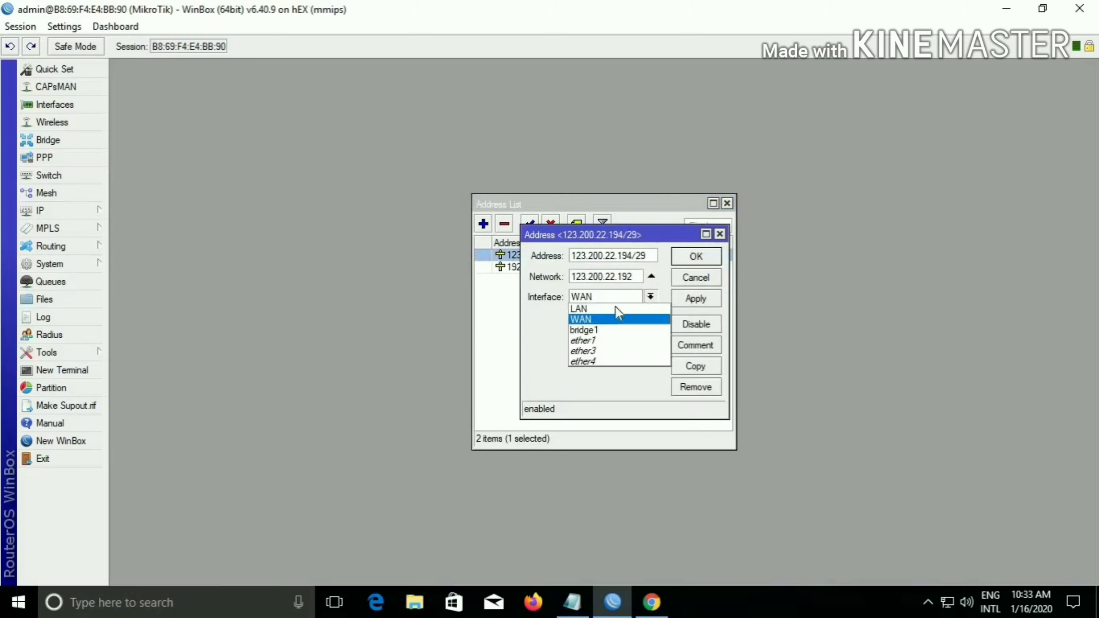
{"action": "left_click", "coordinate": [592, 330]}
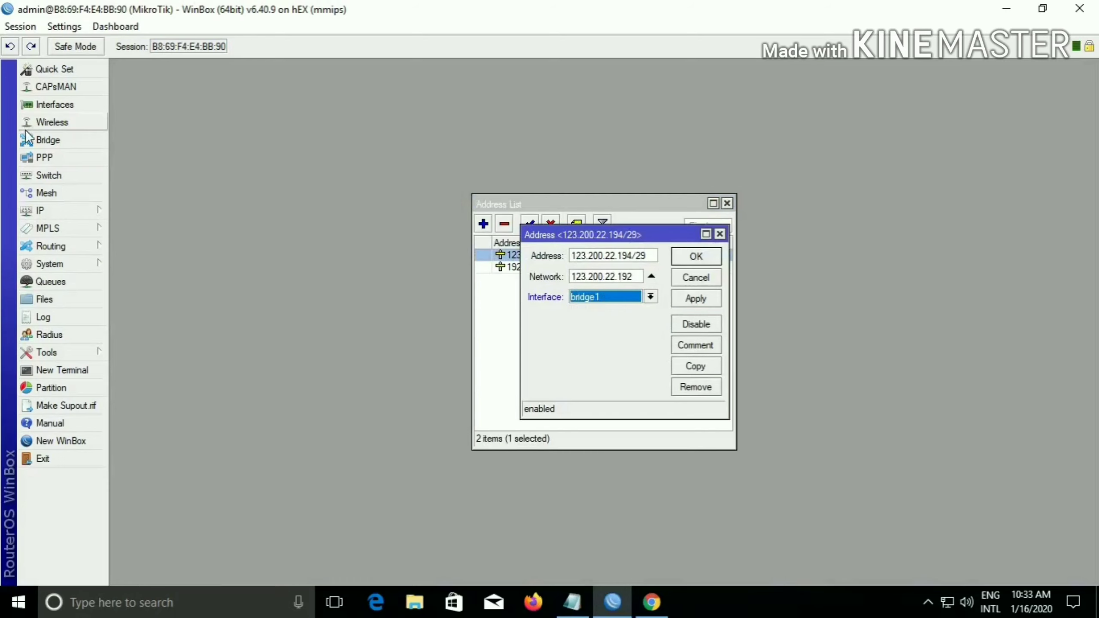
Check the list of bridges for bridge1 and close the Bridge window
{"action": "left_click", "coordinate": [62, 139]}
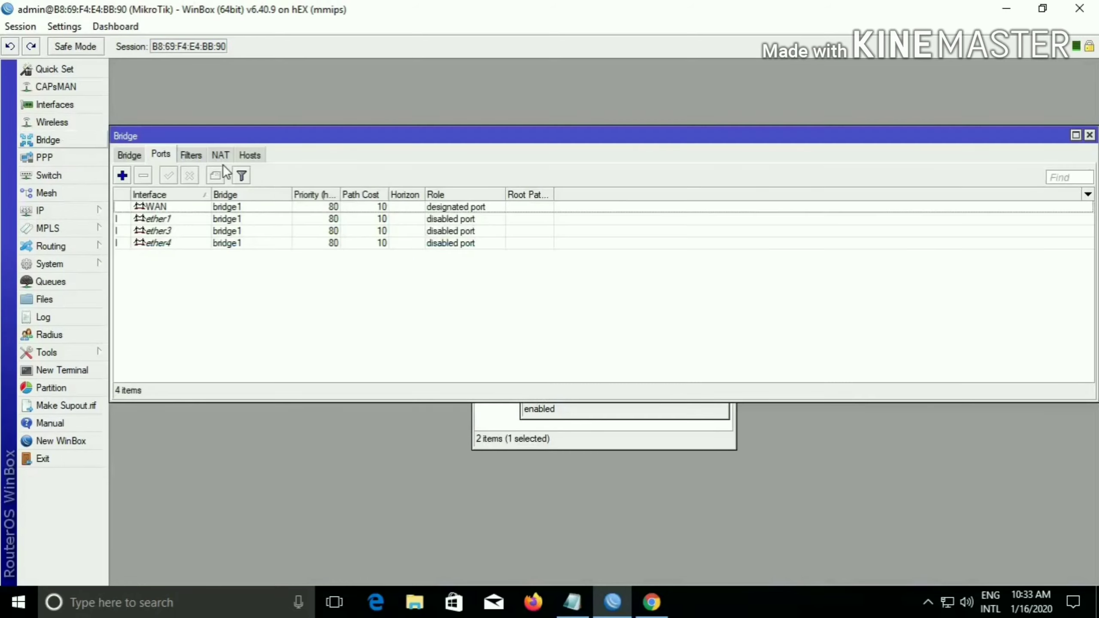
{"action": "left_click", "coordinate": [135, 155]}
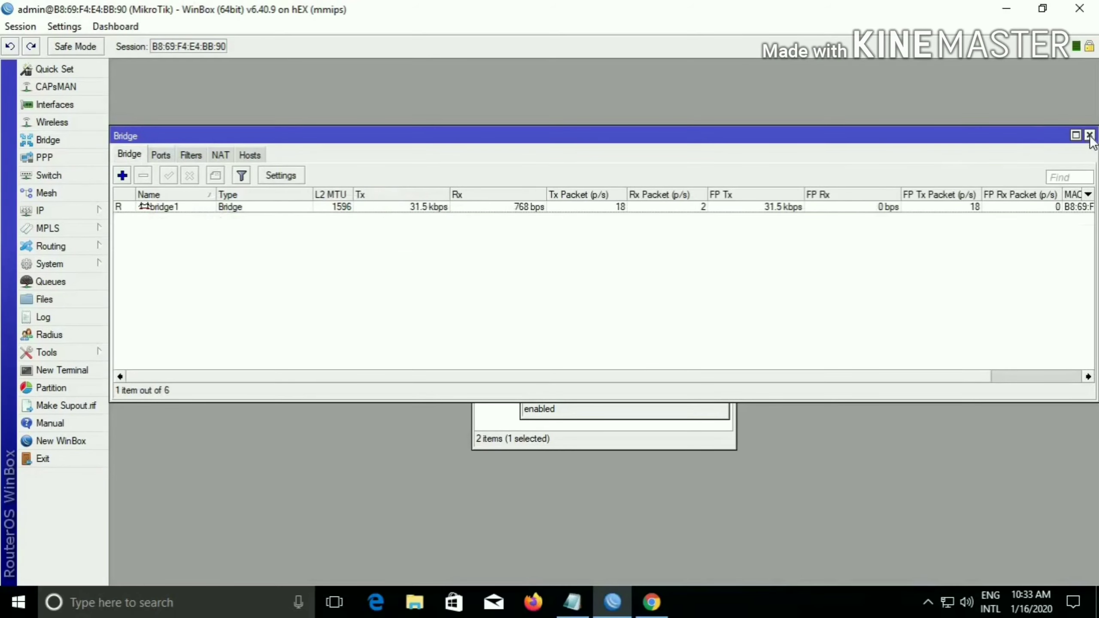
{"action": "left_click", "coordinate": [1090, 135]}
Apply bridge1 as the interface of address 123.200.22.194/29 and close the address list
{"action": "left_click", "coordinate": [597, 294]}
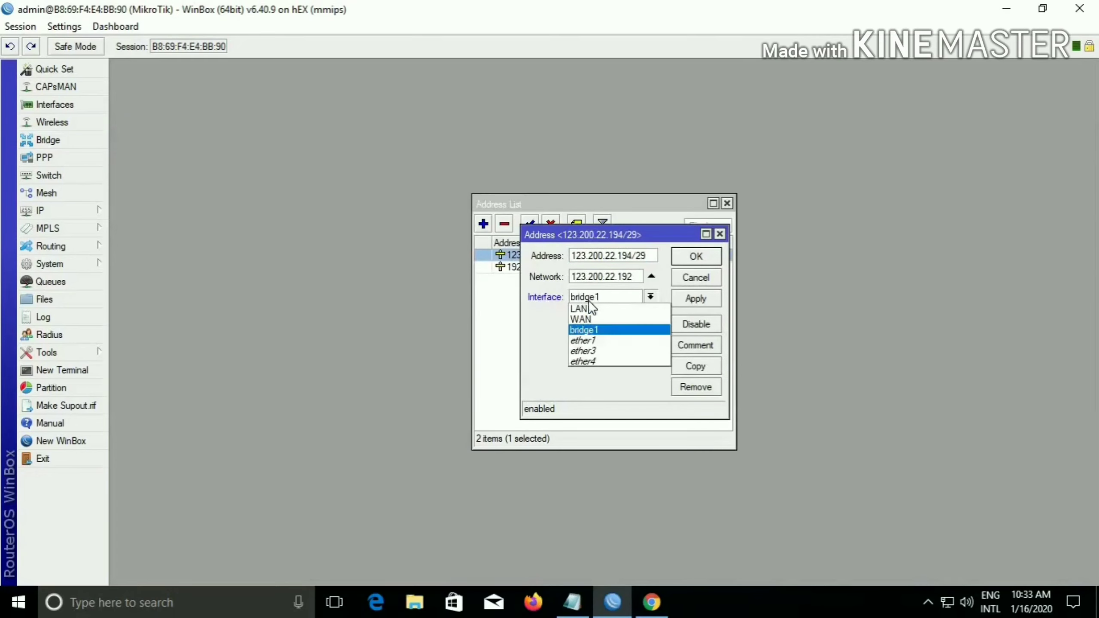
{"action": "left_click", "coordinate": [605, 323]}
{"action": "left_click", "coordinate": [701, 297]}
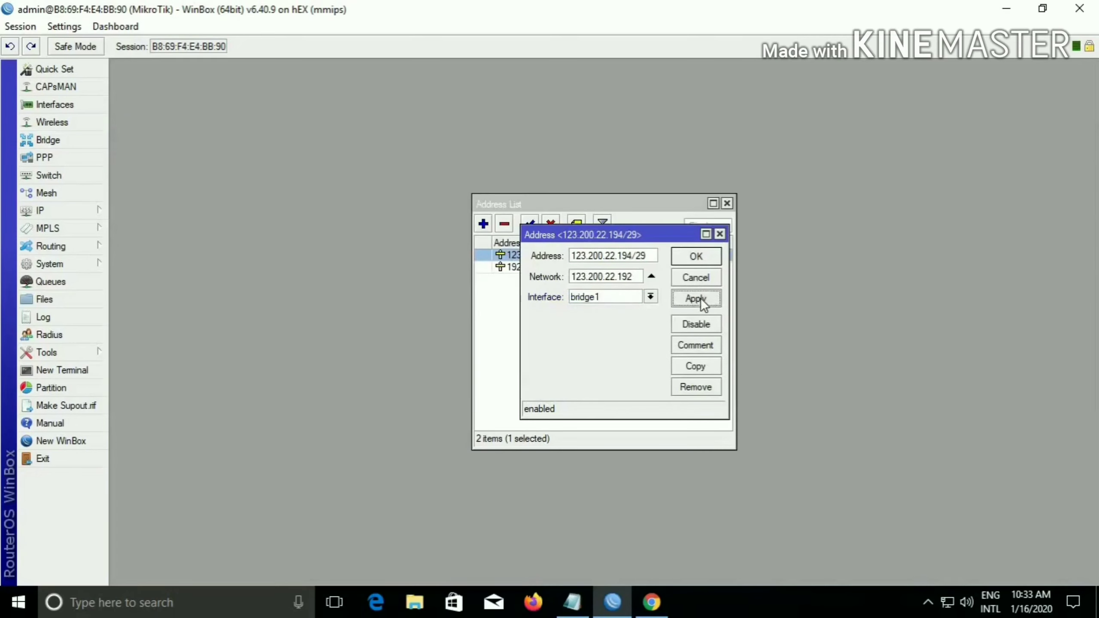
{"action": "left_click", "coordinate": [702, 256]}
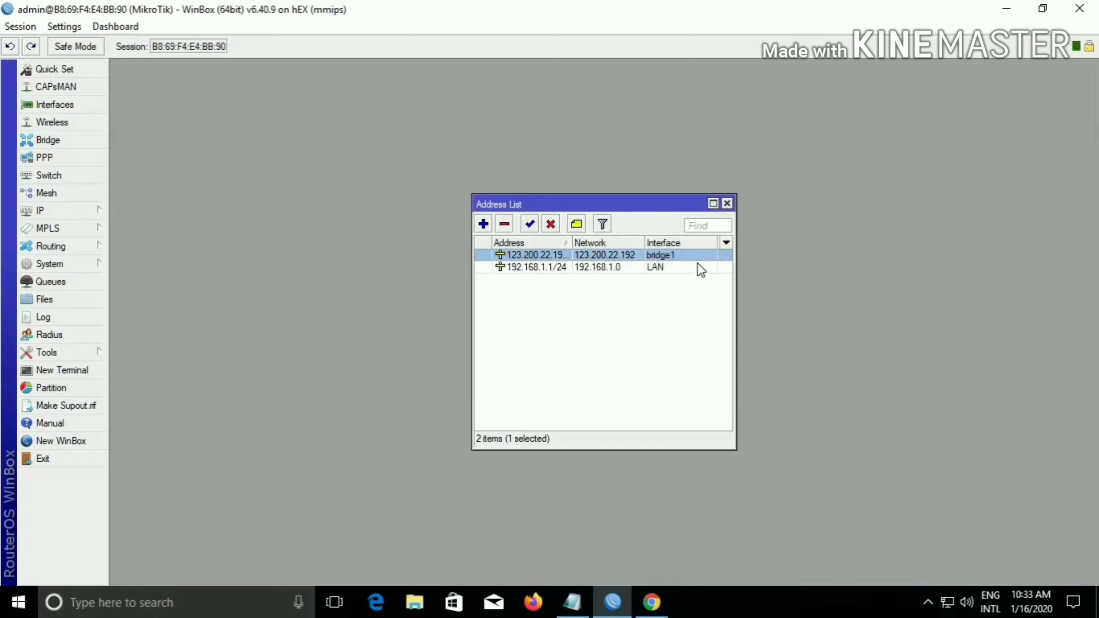
{"action": "left_click", "coordinate": [726, 204]}
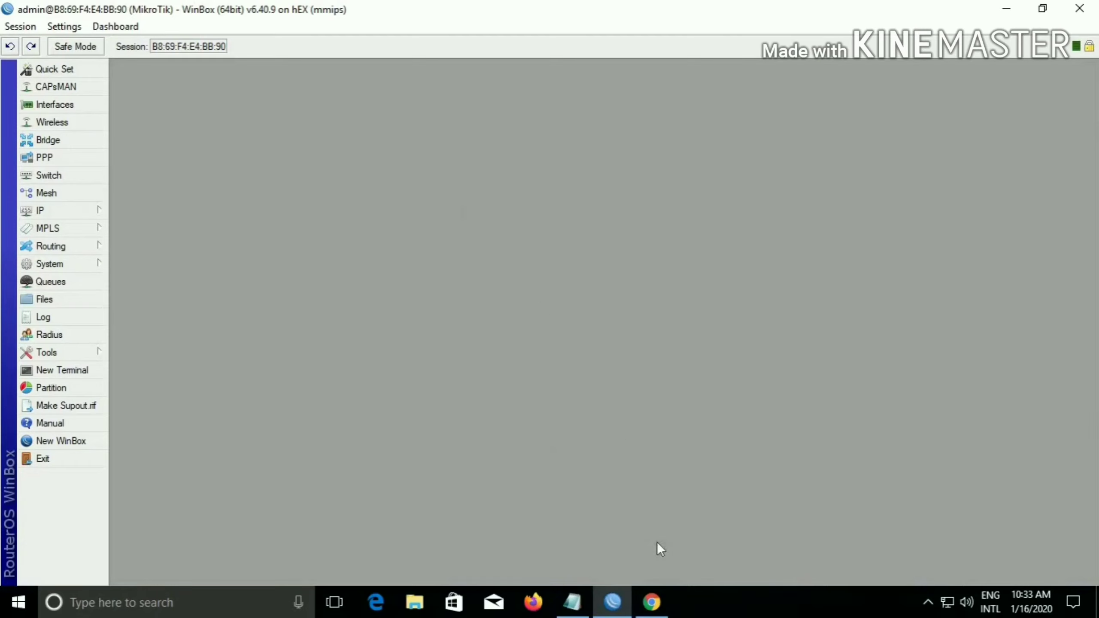
Switch to Chrome, test the internet connection by searching for youtube in a new tab, and close that tab
{"action": "left_click", "coordinate": [653, 601]}
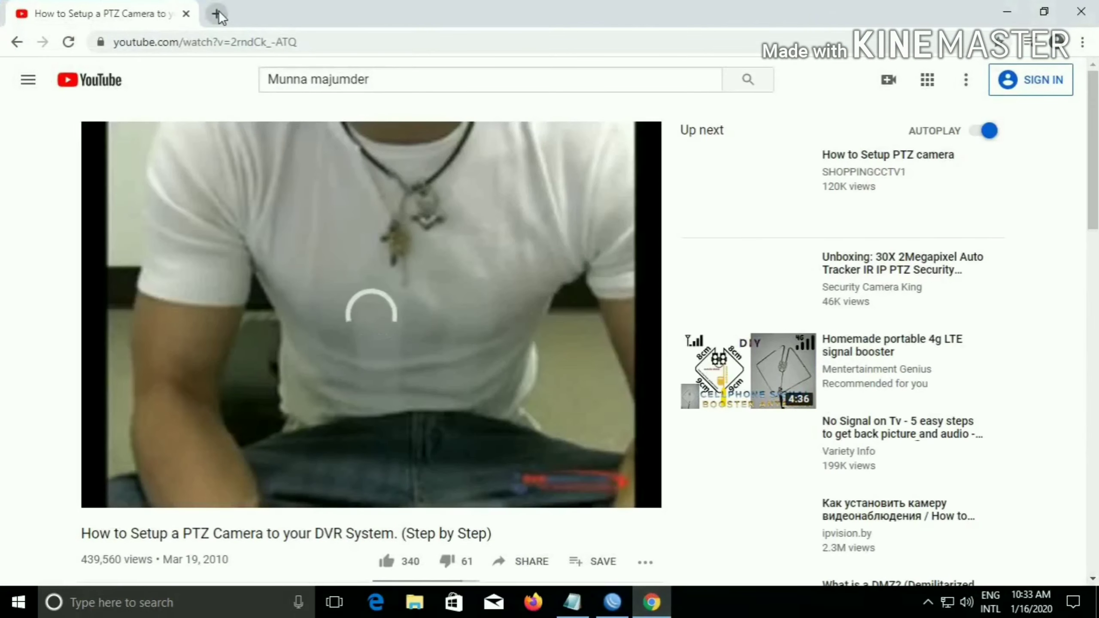
{"action": "left_click", "coordinate": [216, 12]}
{"action": "type", "text": "y"}
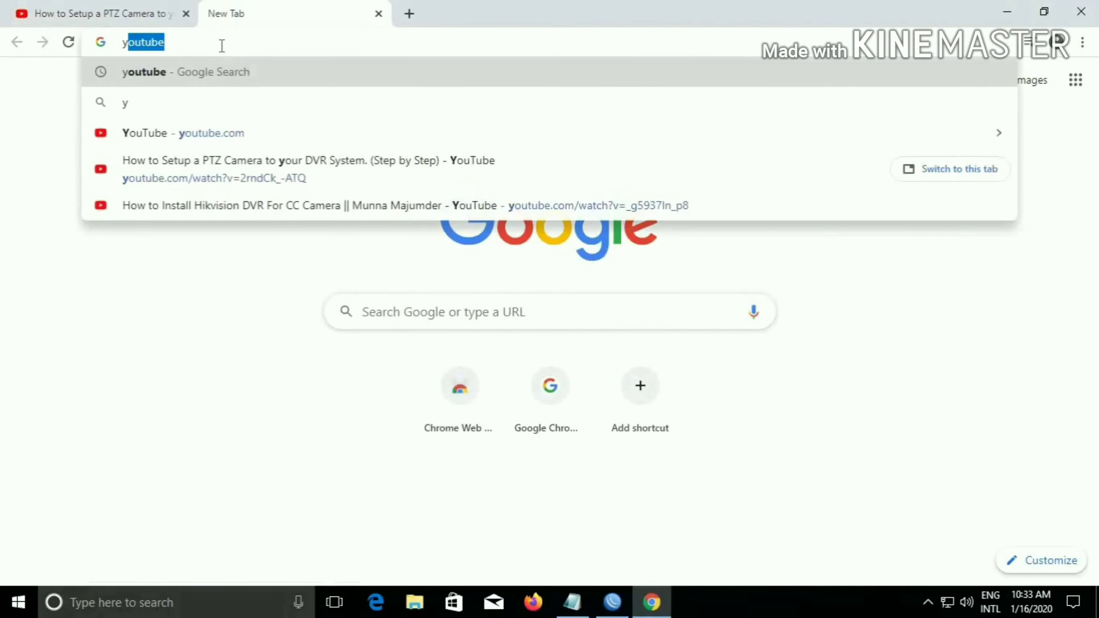
{"action": "left_click", "coordinate": [202, 81]}
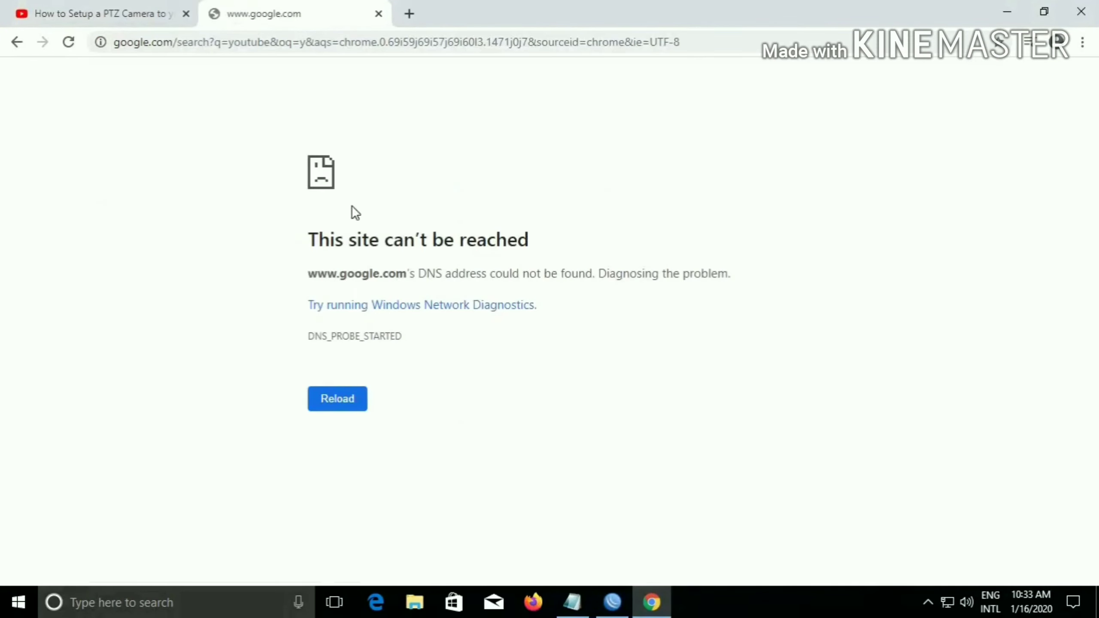
{"action": "left_click_drag", "start_coordinate": [352, 206], "coordinate": [523, 260]}
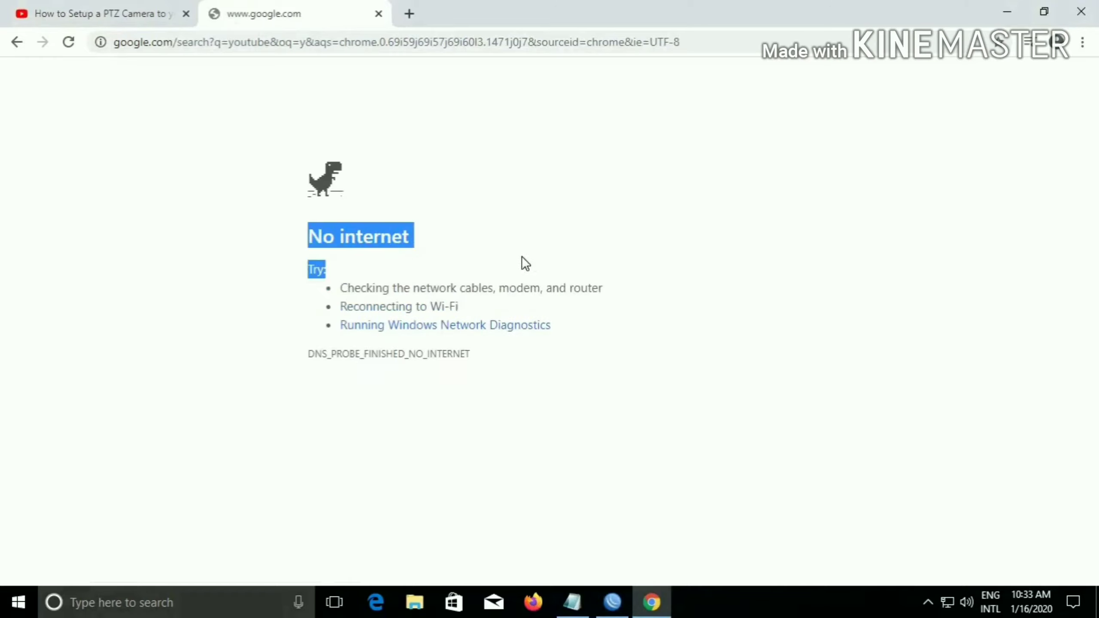
{"action": "left_click", "coordinate": [438, 242]}
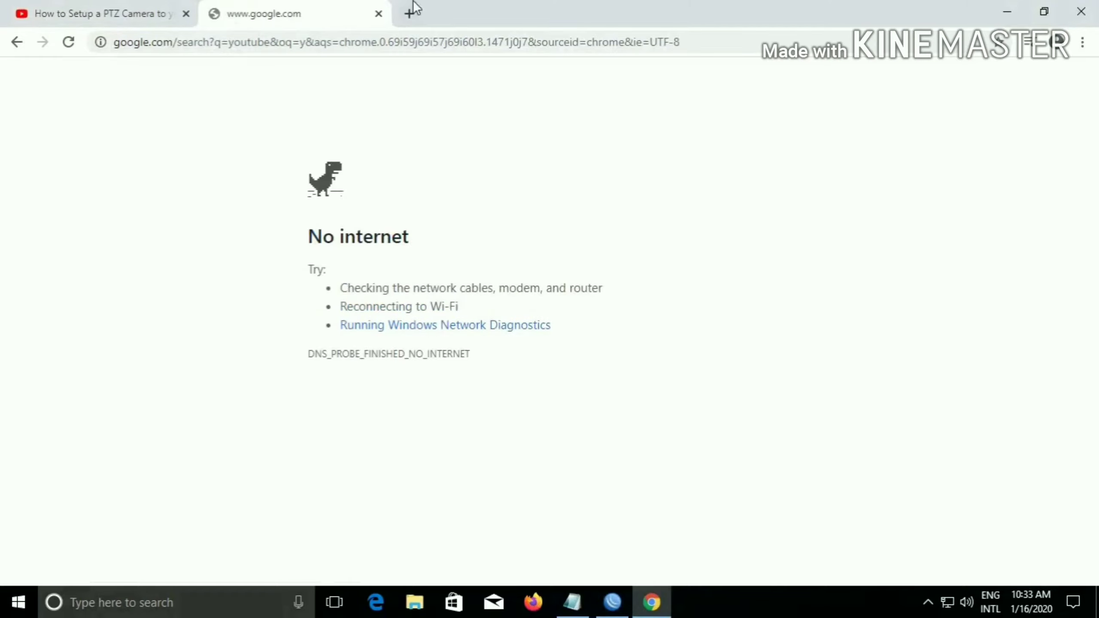
{"action": "left_click", "coordinate": [378, 14]}
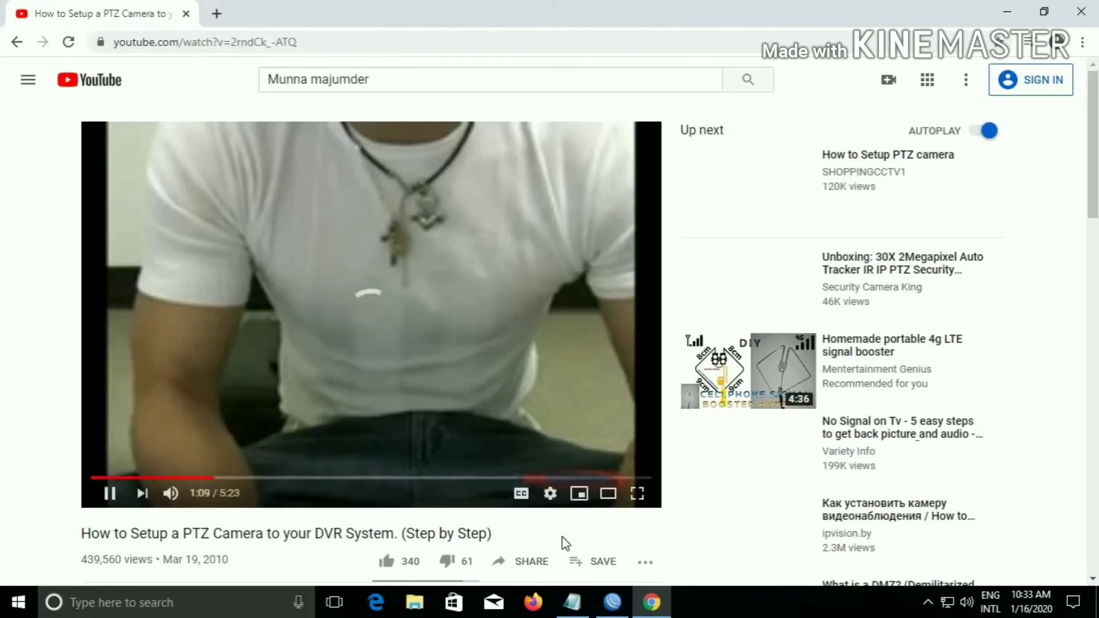
Retest the connection in Chrome with a Google search for gfdgdfsg, and return to WinBox
{"action": "left_click", "coordinate": [613, 602]}
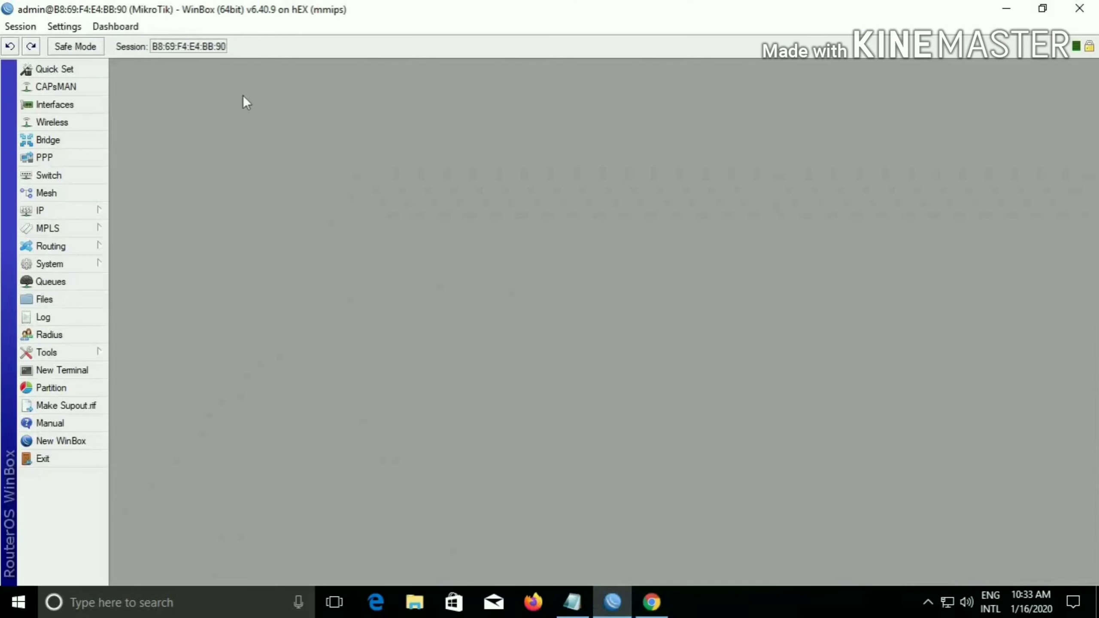
{"action": "left_click", "coordinate": [652, 602]}
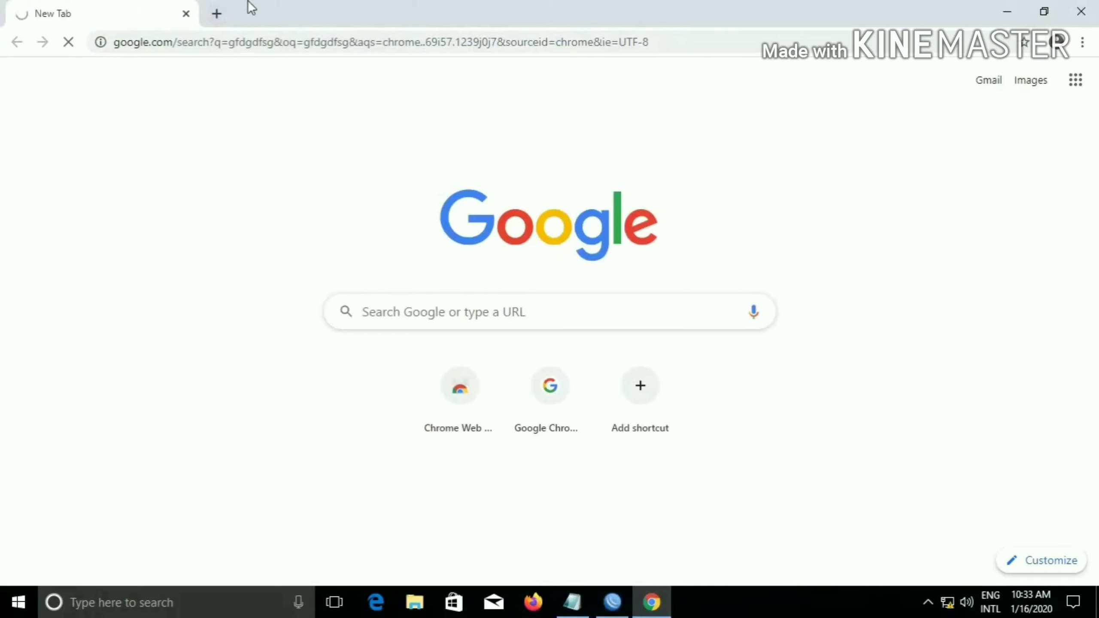
{"action": "left_click", "coordinate": [618, 601]}
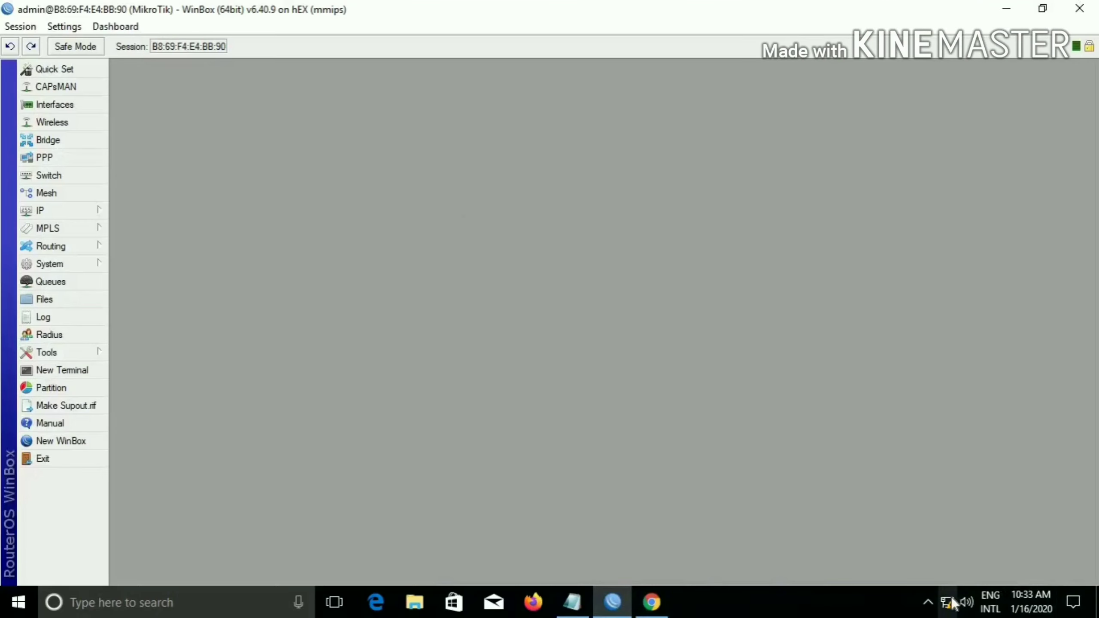
Open the firewall NAT rules and set the outgoing interface of the srcnat masquerade rule to bridge1
{"action": "left_click", "coordinate": [83, 213]}
{"action": "left_click", "coordinate": [132, 310]}
{"action": "left_click", "coordinate": [369, 212]}
{"action": "left_click", "coordinate": [398, 265]}
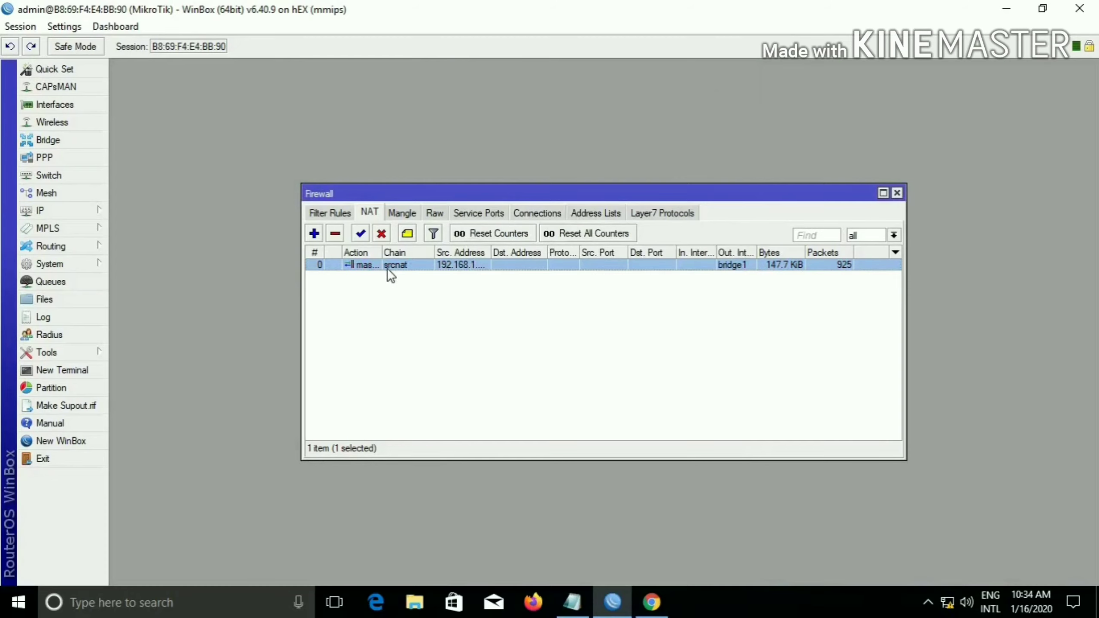